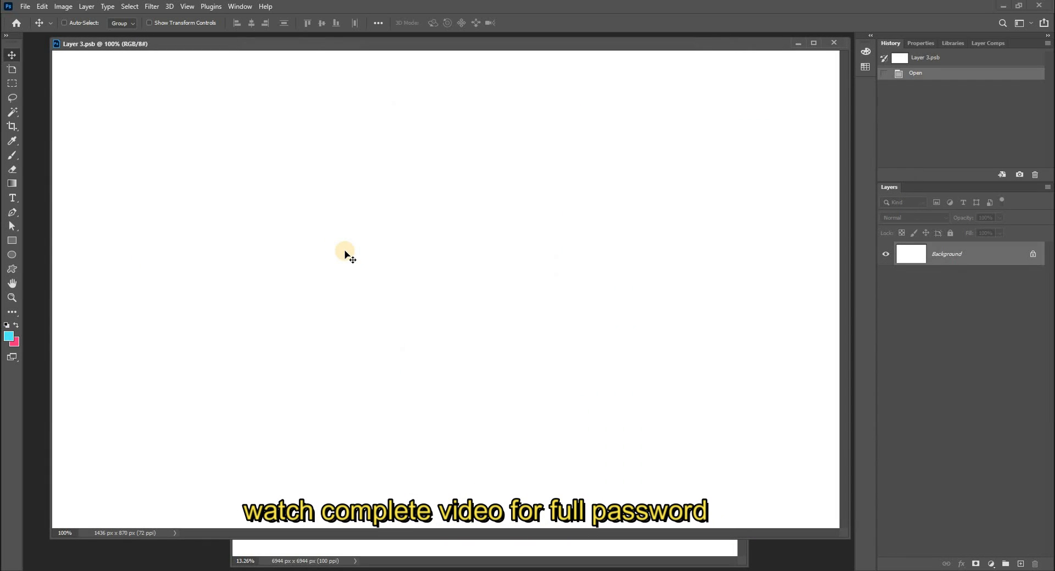
- Fill the right sleeve's smart object contents with cyan, save and close them, and convert the Right Sleeve layer to a smart object
key(x)
key(ctrl+BackSpace)
key(ctrl+s)
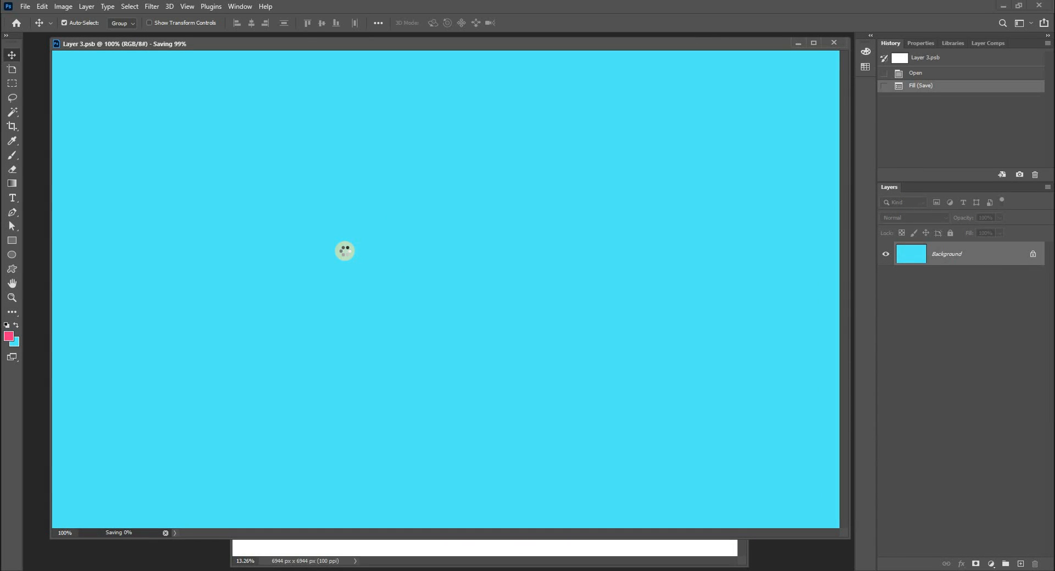
key(ctrl+w)
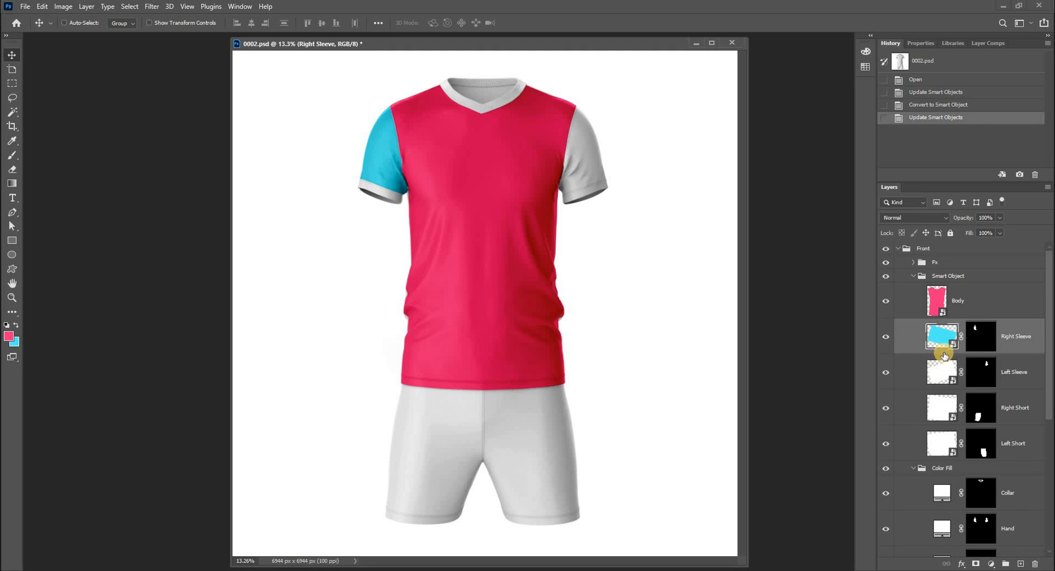
right_click(996, 331)
click(929, 201)
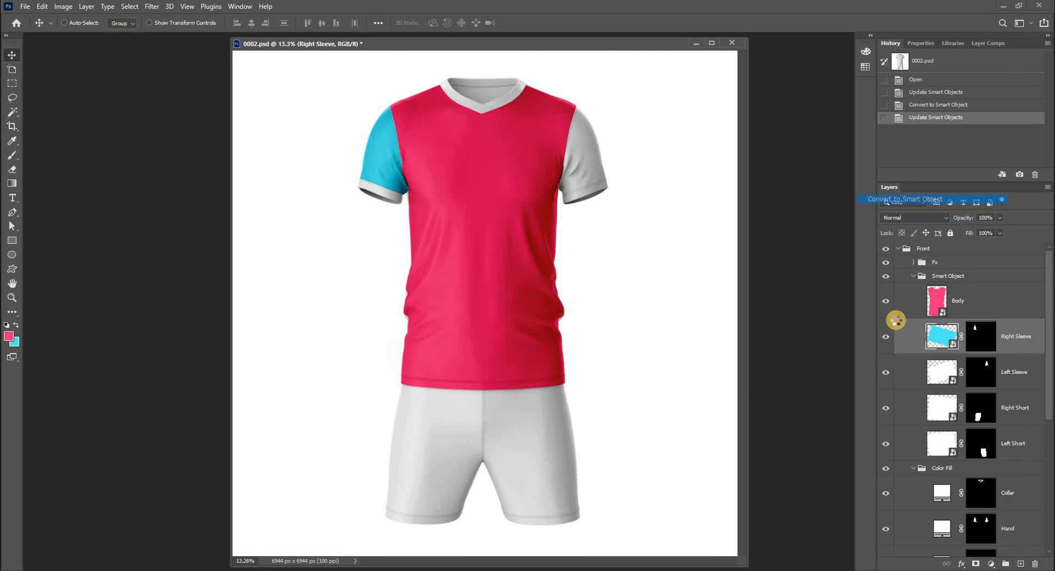
- Fill the Left Sleeve smart object's contents with cyan, save and close them, and convert the masked layer to a smart object
double_click(938, 378)
key(ctrl+BackSpace)
key(ctrl+s)
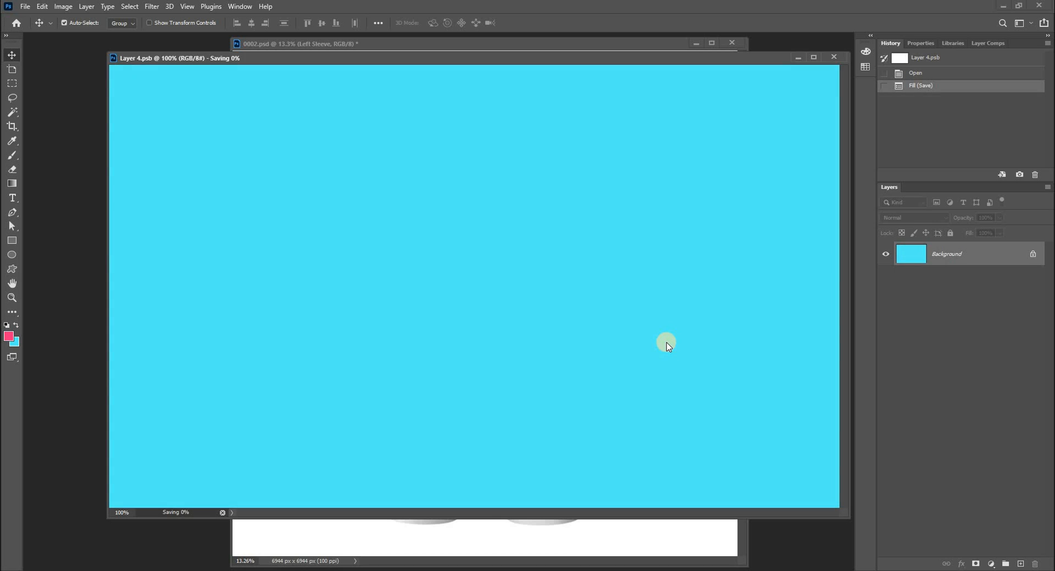
key(ctrl+w)
right_click(1028, 381)
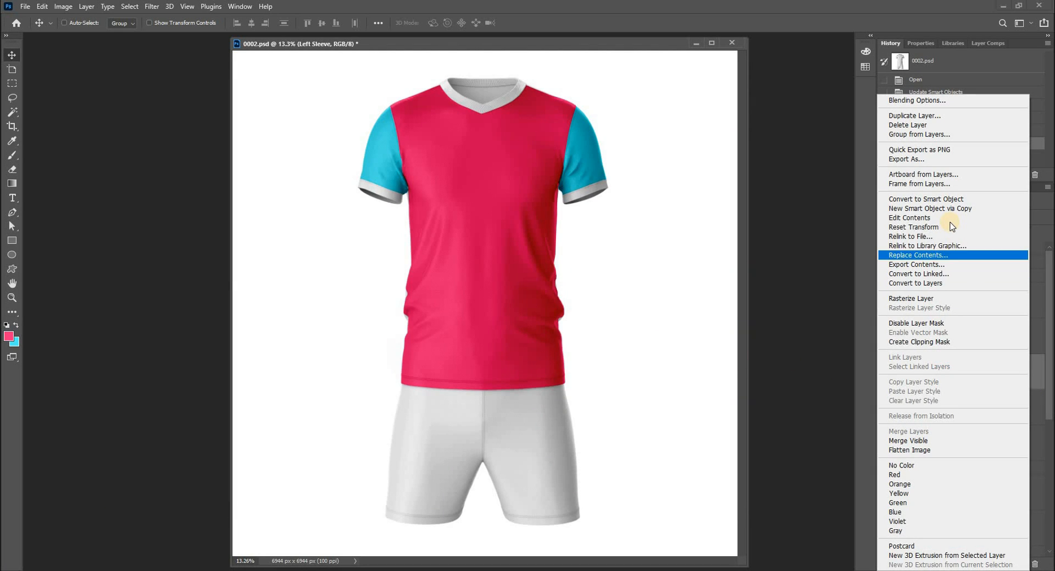
click(950, 199)
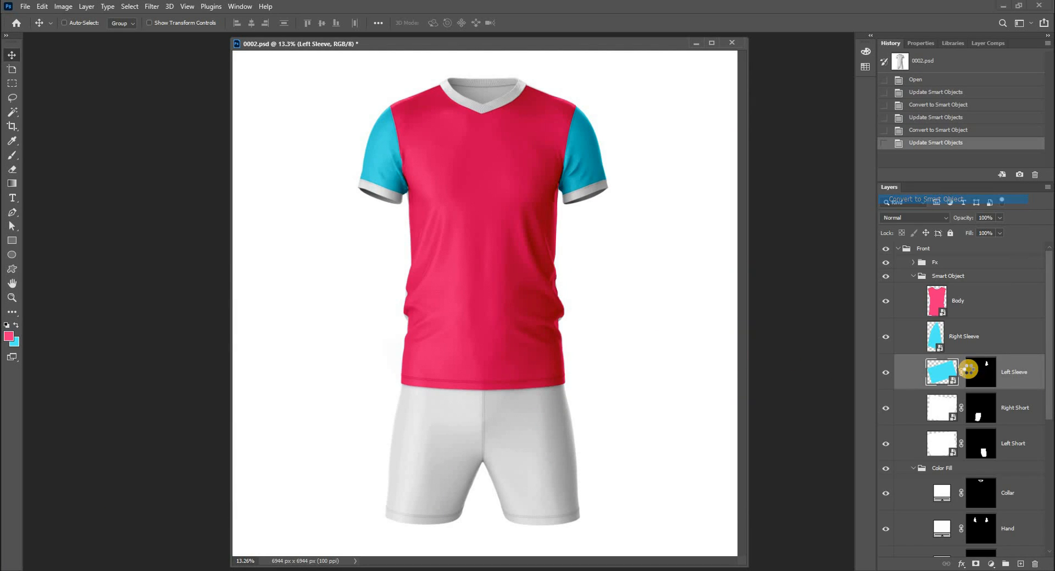
- Fill the Right Short smart object's contents with pink, save and close them, and convert the masked layer to a smart object
click(945, 408)
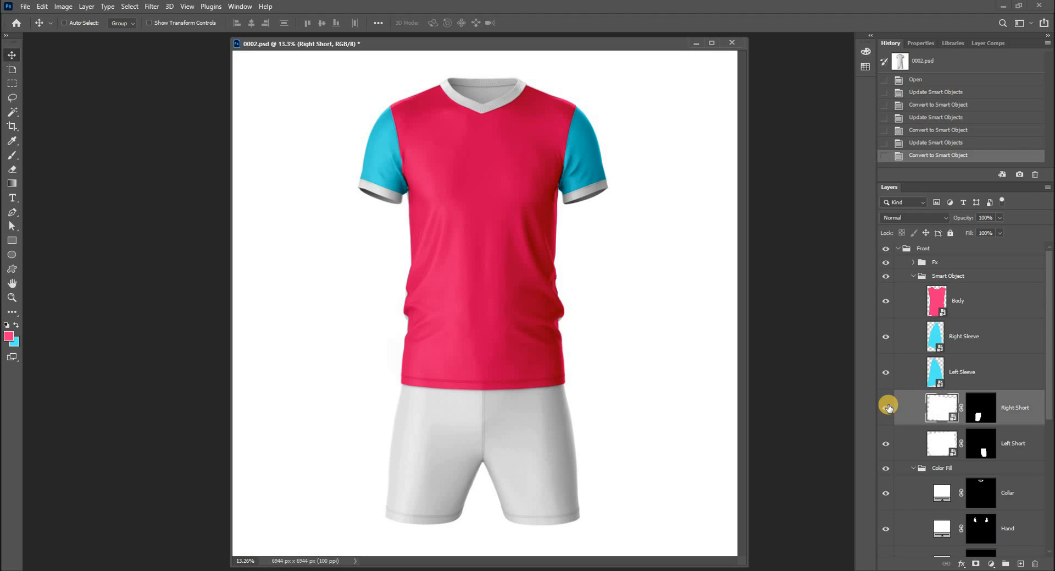
double_click(938, 406)
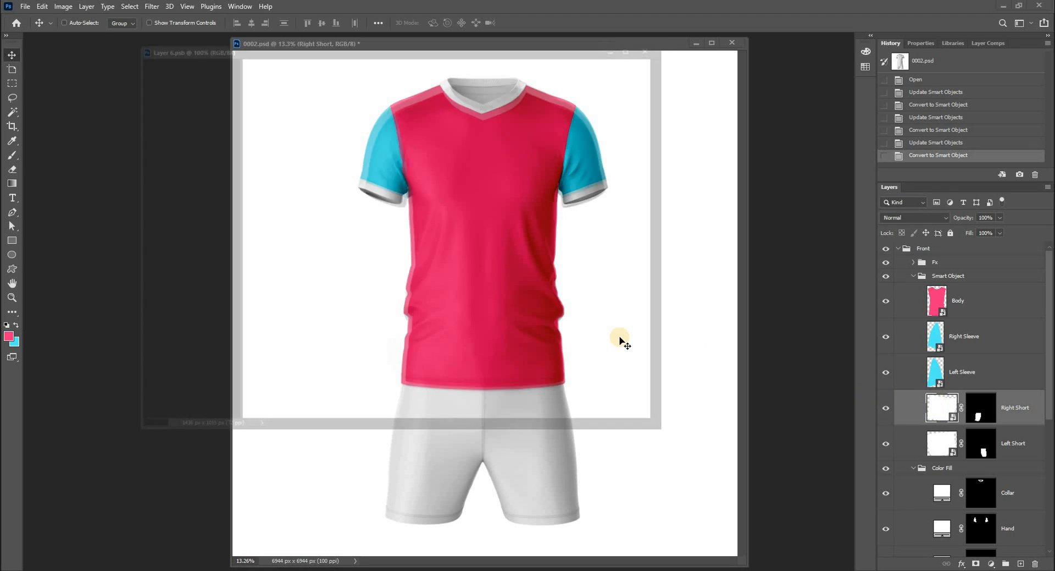
key(x)
key(ctrl+BackSpace)
key(ctrl+s)
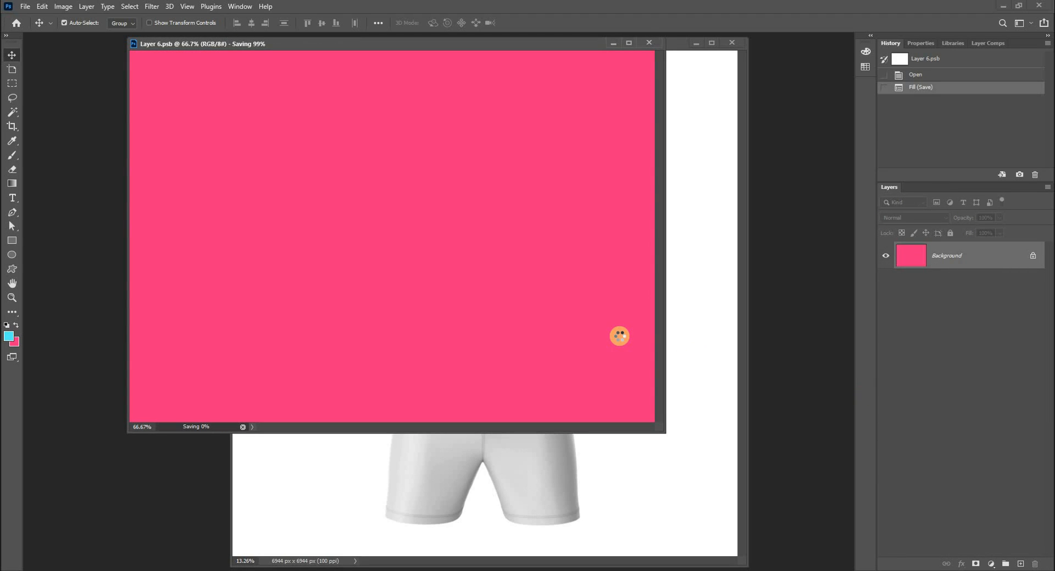
key(ctrl+w)
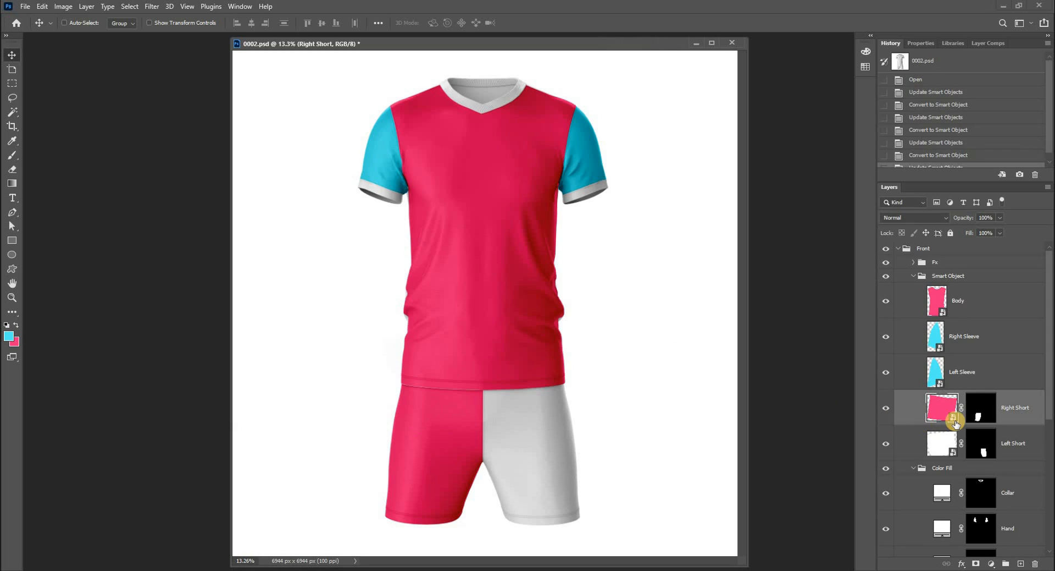
right_click(1010, 406)
click(687, 342)
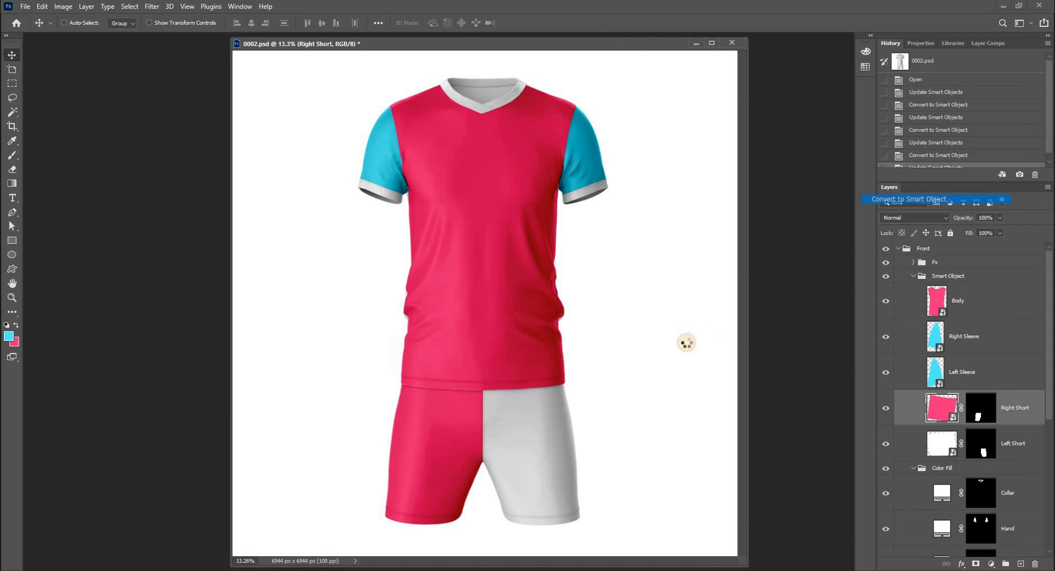
- Fill the Left Short smart object's contents with pink, save and close them, and convert the masked layer to a smart object
double_click(937, 443)
key(ctrl+BackSpace)
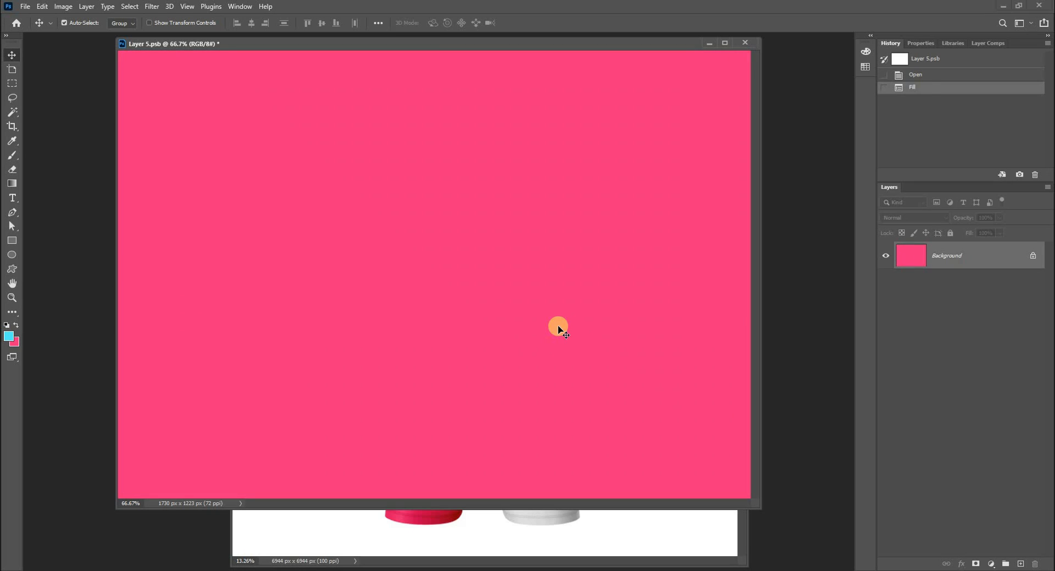
key(ctrl+s)
key(ctrl+w)
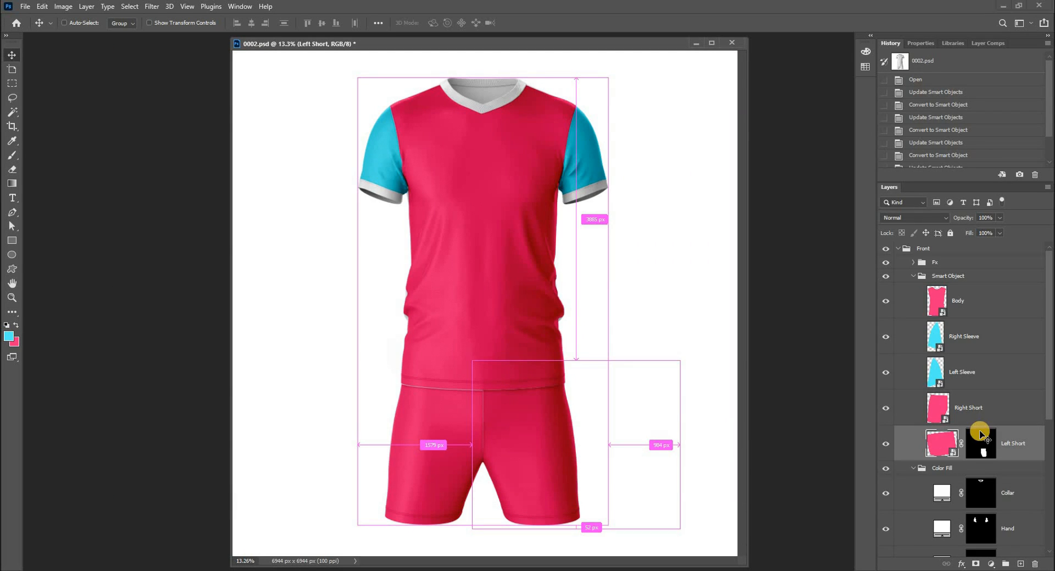
right_click(1005, 440)
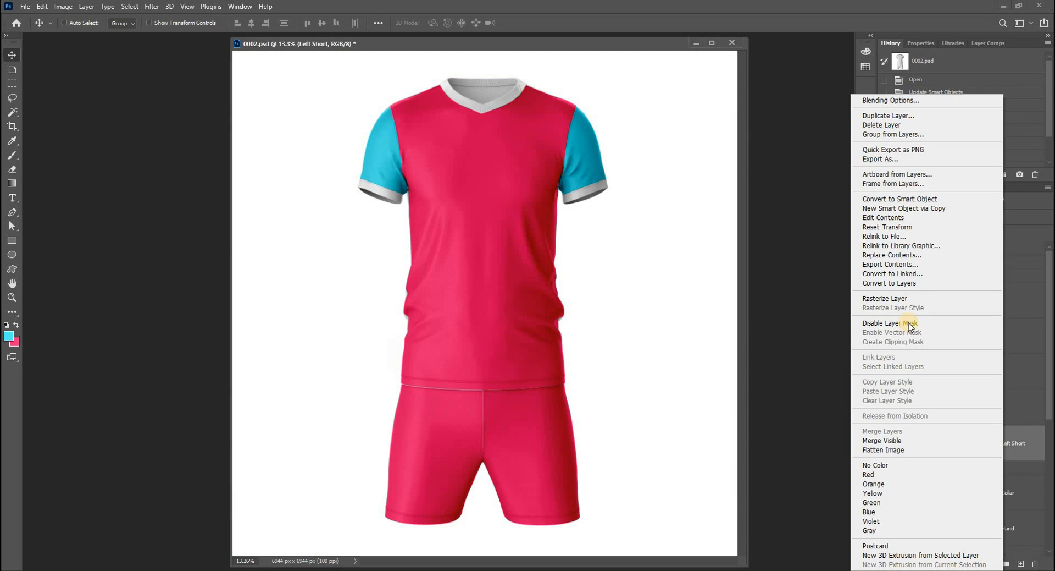
click(926, 198)
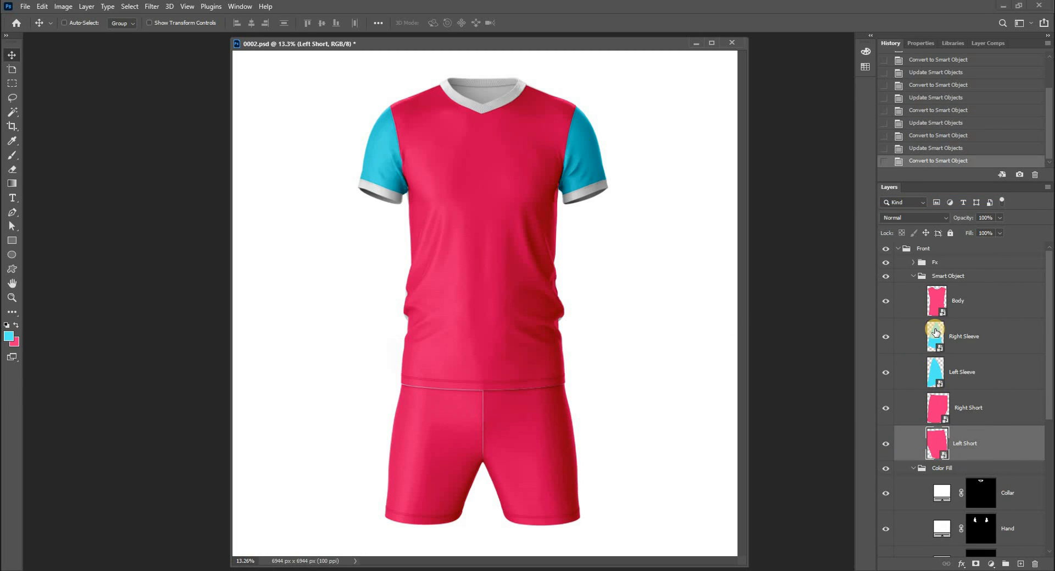
- Recolor the Collar fill layer with the cyan foreground color (#53eefc) and convert it to a smart object
scroll(940, 362, down, 3)
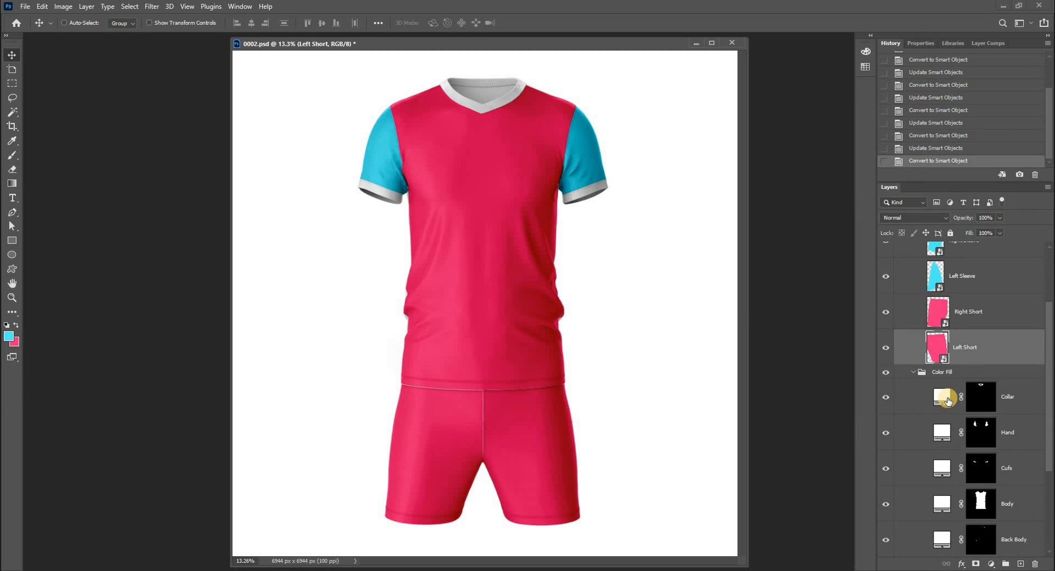
click(886, 402)
click(944, 398)
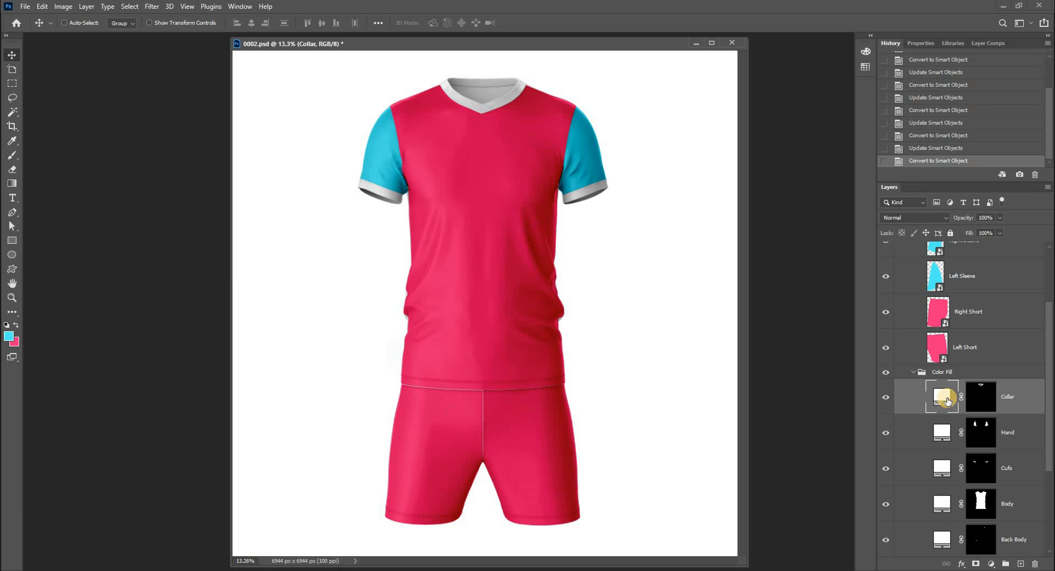
double_click(930, 394)
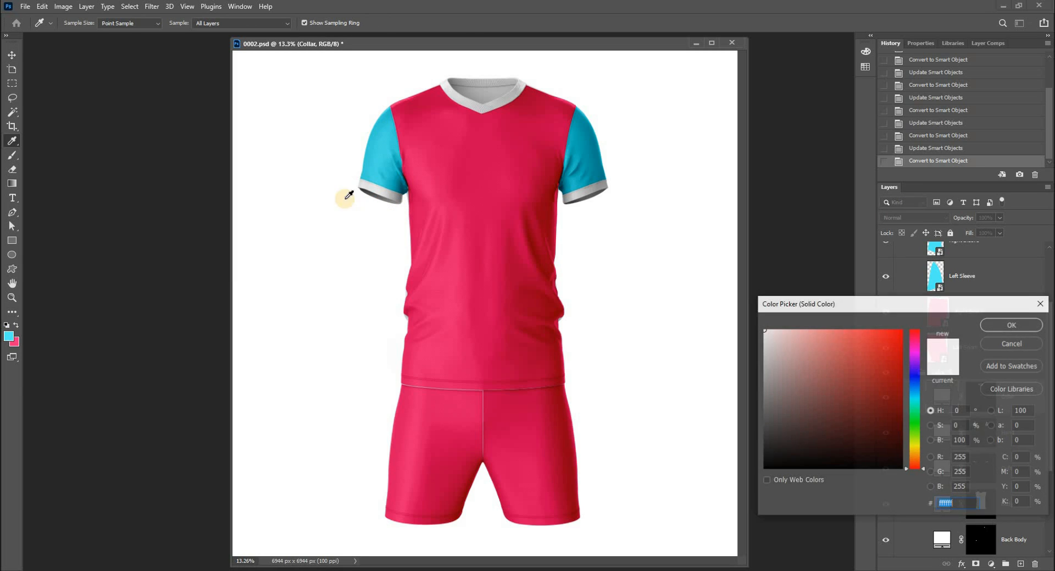
click(9, 337)
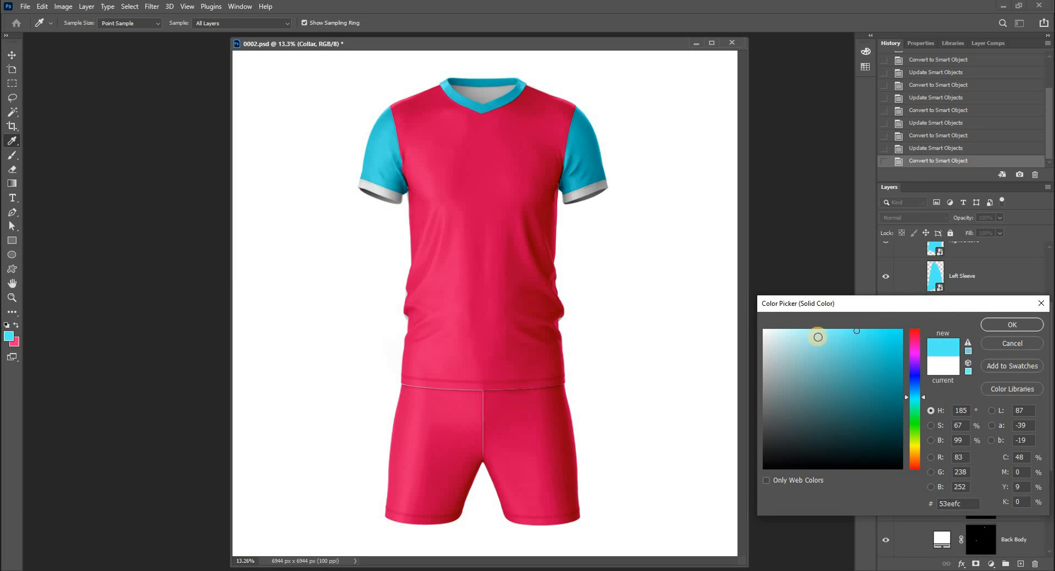
click(995, 329)
right_click(1018, 388)
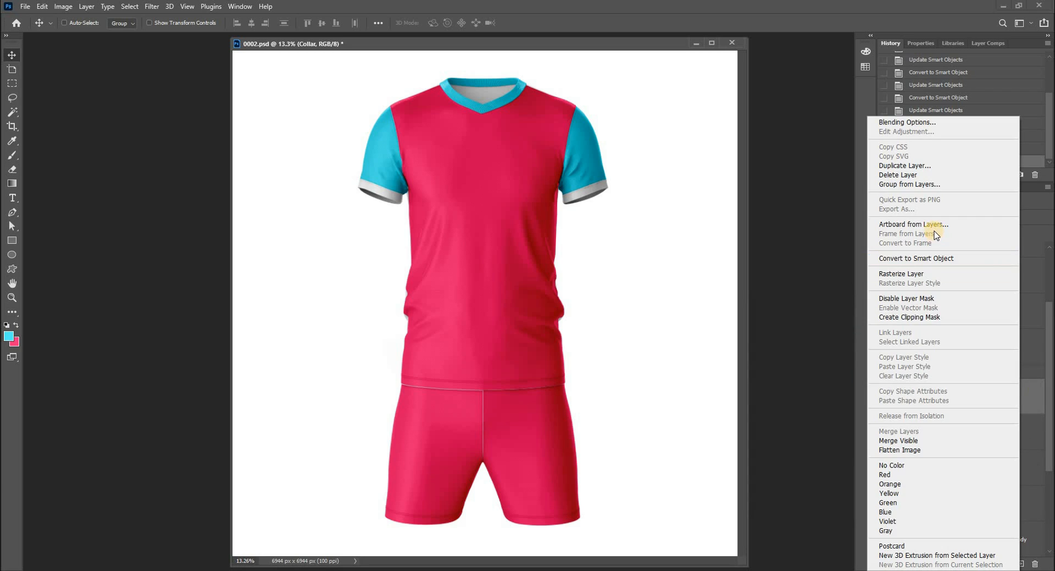
click(936, 259)
- Delete the Hand layer from the Color Fill group
click(895, 436)
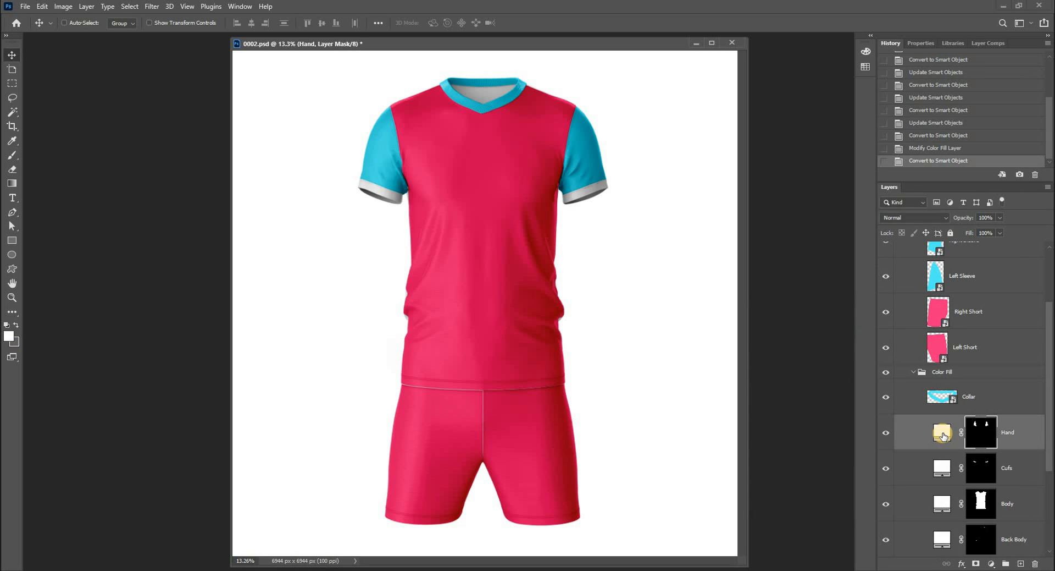
key(Delete)
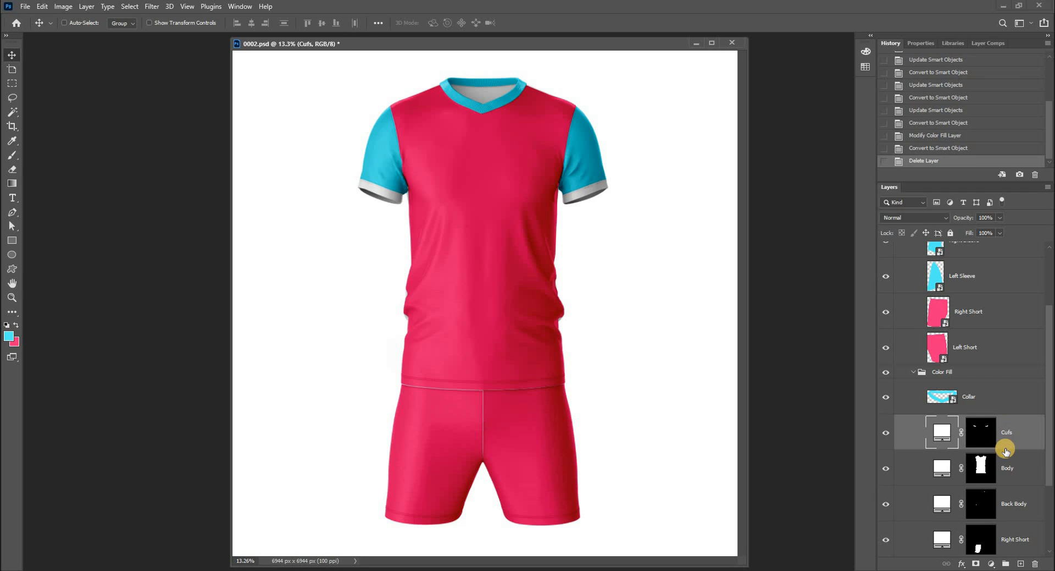
- Recolor the Cufs fill layer with the pink background color (#fb2e80) and convert it to a smart object
double_click(946, 433)
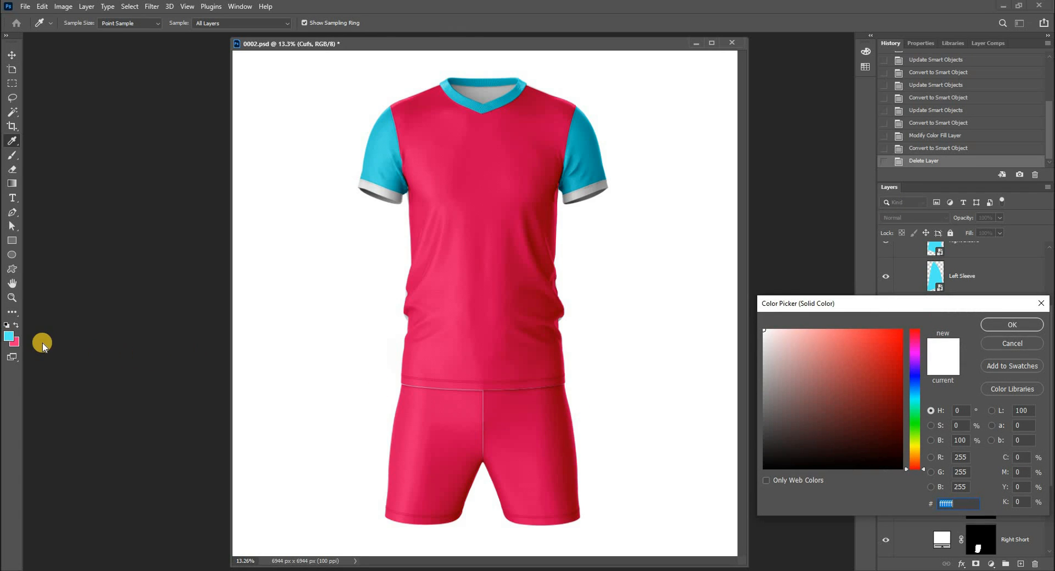
click(16, 341)
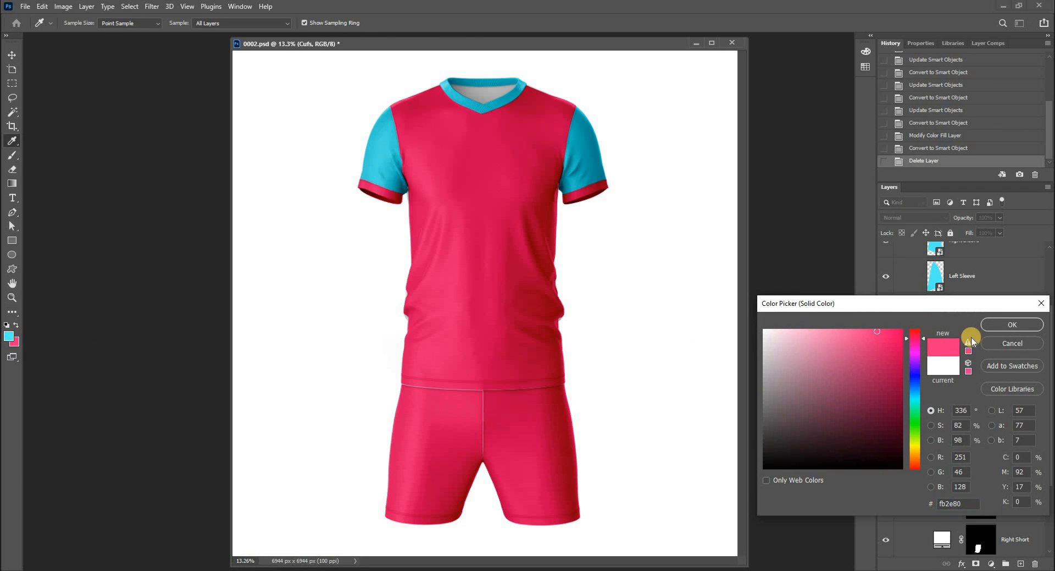
click(1016, 325)
right_click(1015, 434)
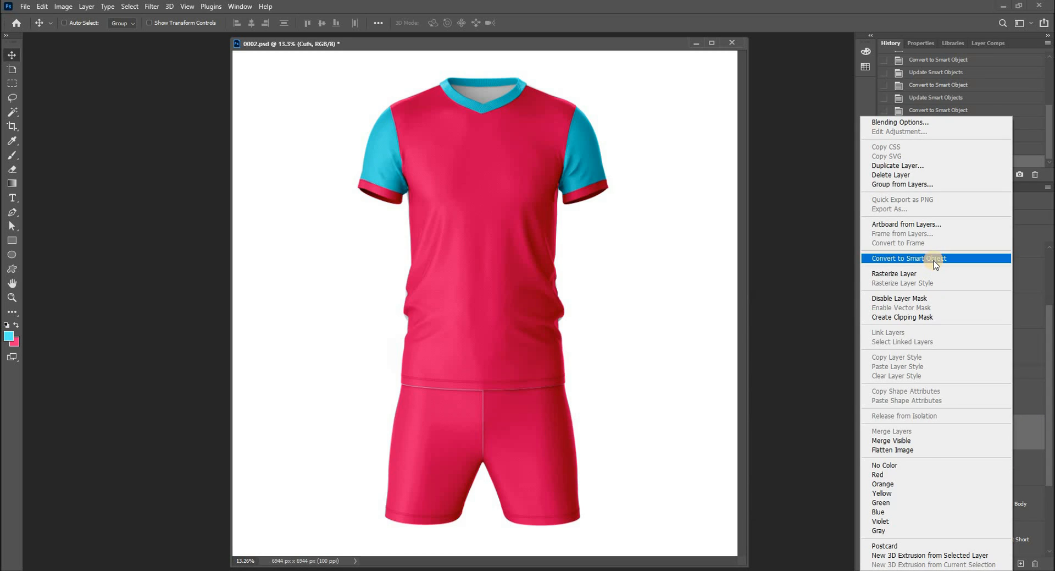
click(936, 263)
- Delete the Body color fill layer together with its mask
click(981, 468)
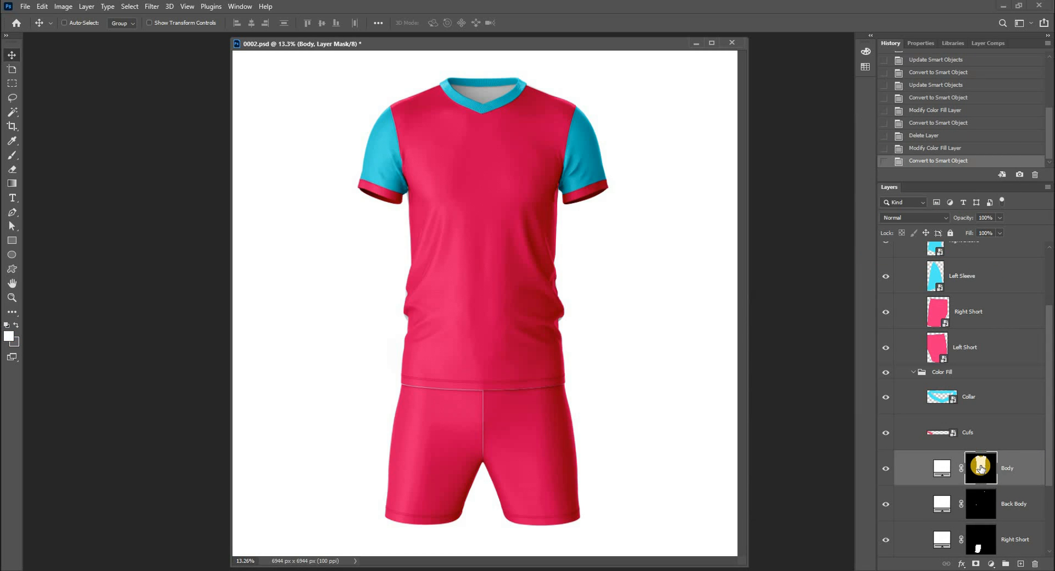
key(Delete)
key(Delete)
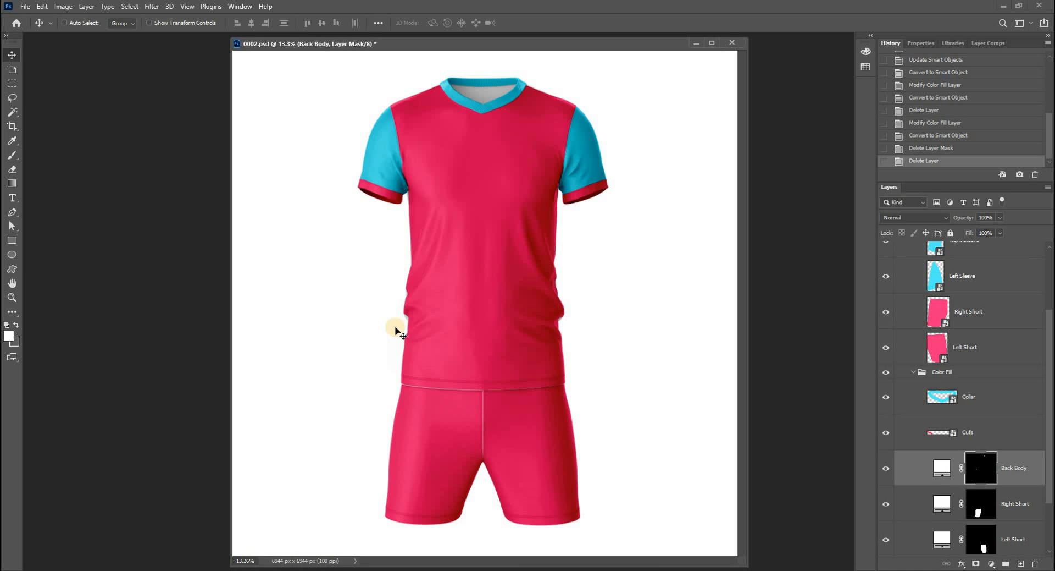
- Recolor the Back Body fill layer with the pink background color and convert it to a smart object
drag(407, 316, 501, 387)
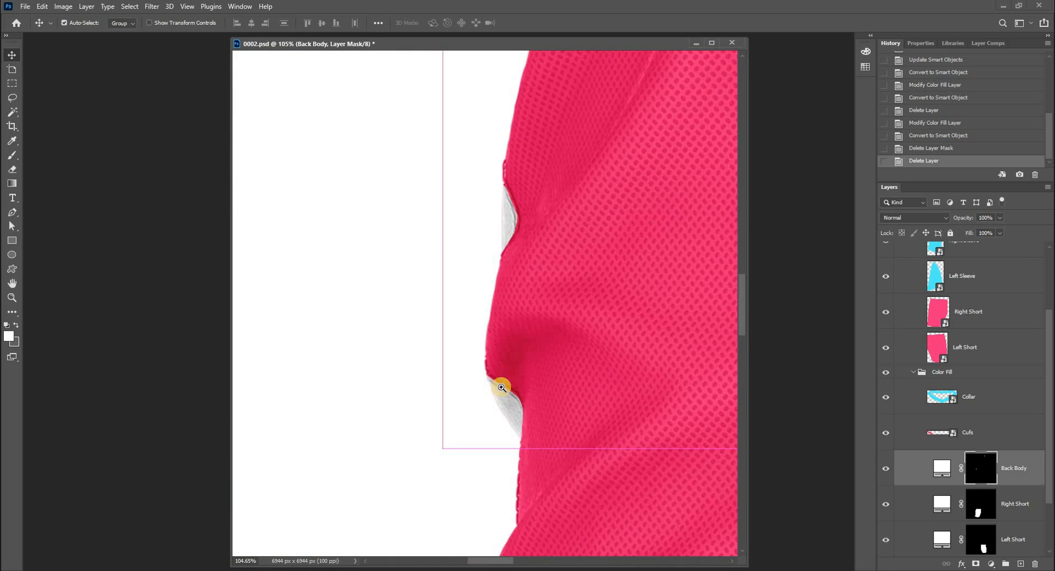
click(929, 461)
click(940, 469)
double_click(940, 467)
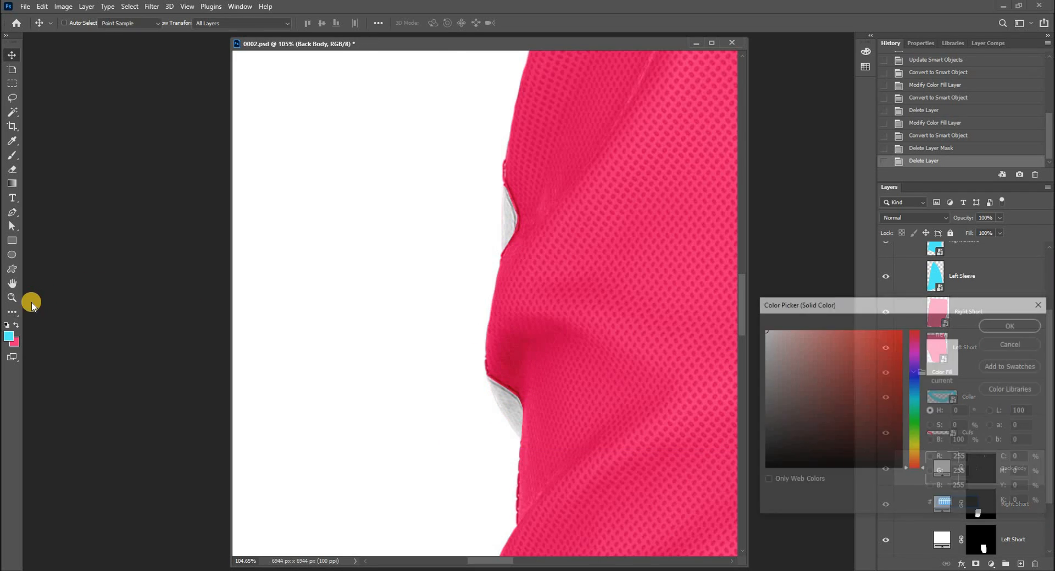
click(16, 340)
click(1010, 323)
key(ctrl+0)
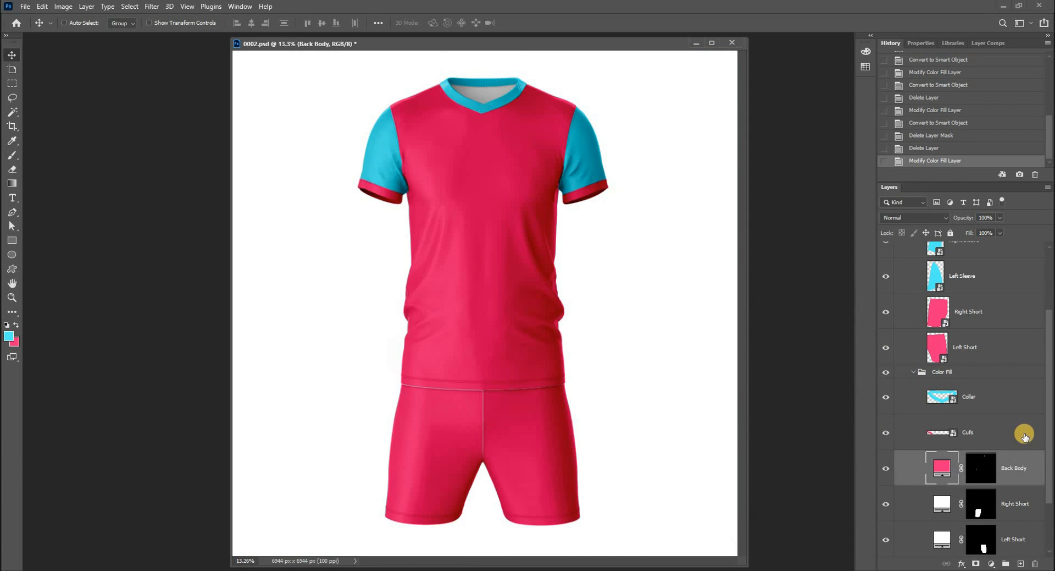
right_click(1018, 467)
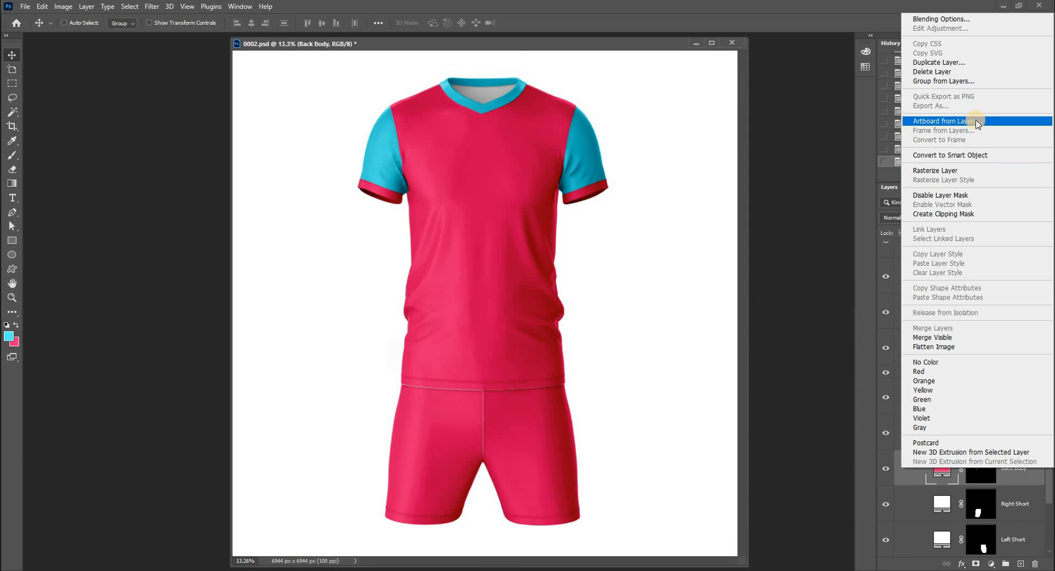
click(978, 155)
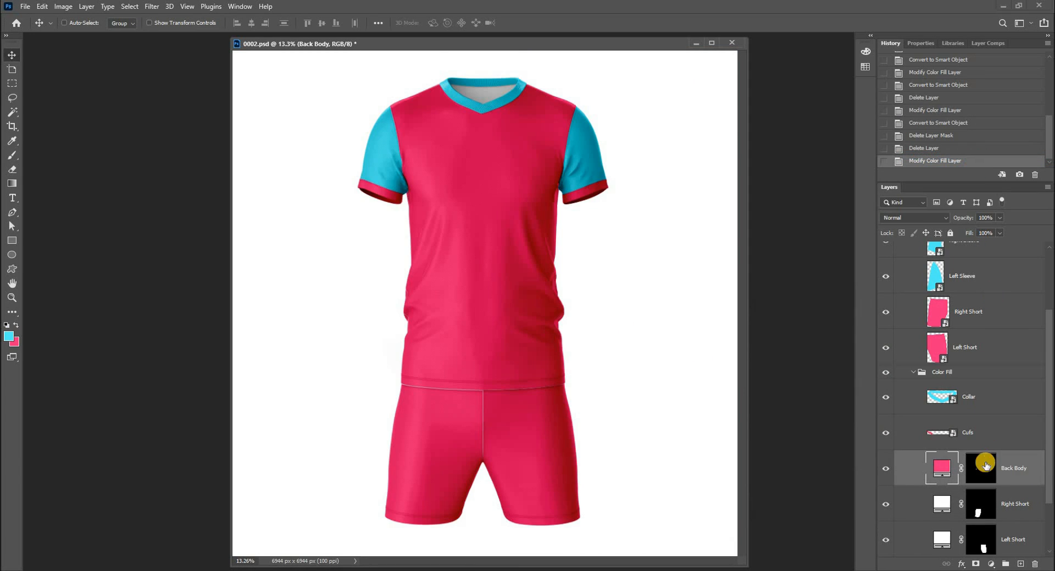
- Delete the Right Short and Left Short layers from the Color Fill group
click(1002, 501)
scroll(997, 494, down, 1)
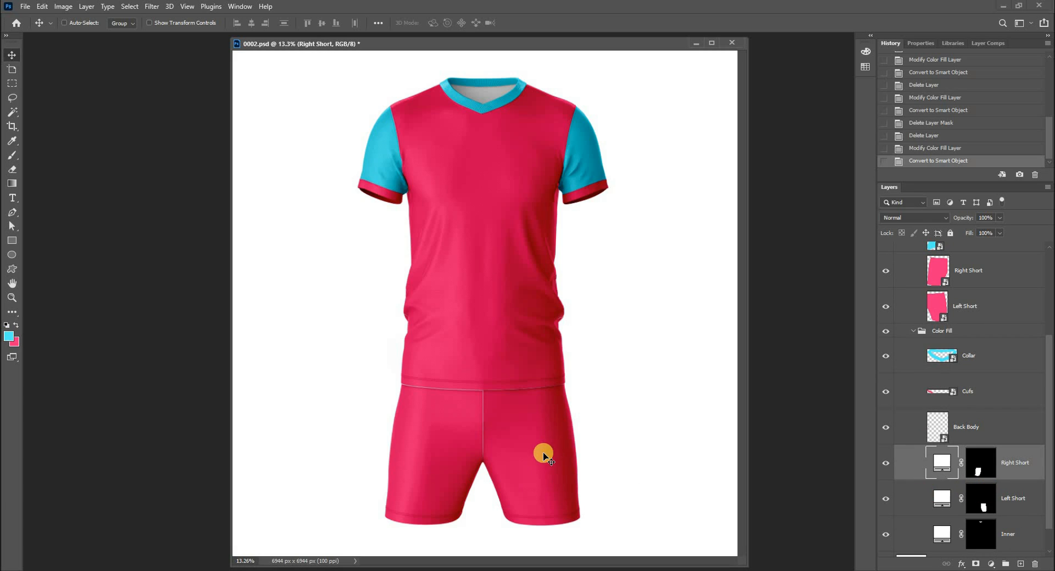
key(Delete)
key(Delete)
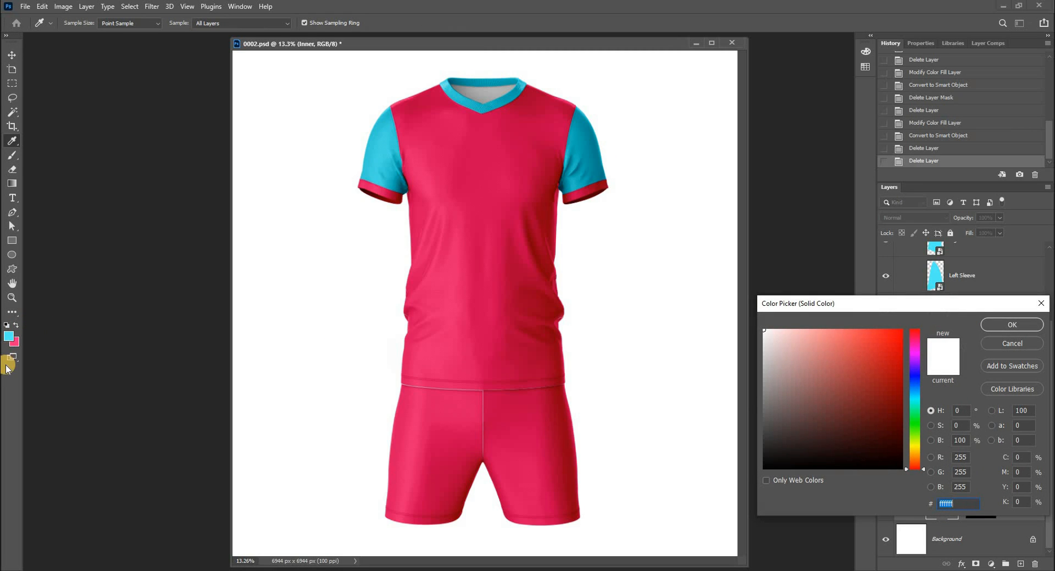
- Recolor the Inner fill layer with the cyan foreground color and convert it to a smart object
click(8, 333)
click(1013, 325)
right_click(1017, 499)
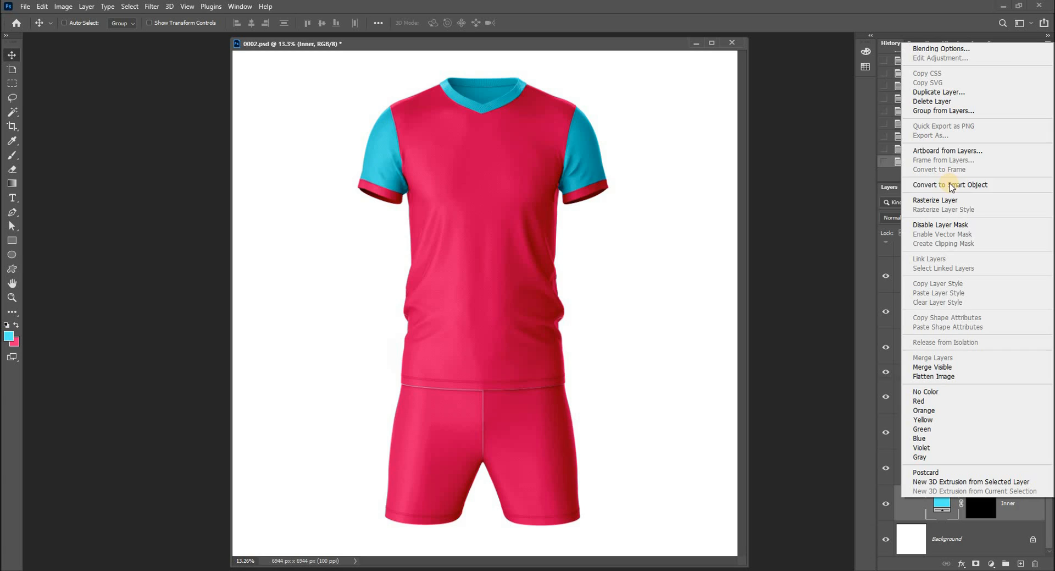
click(968, 184)
scroll(972, 424, up, 3)
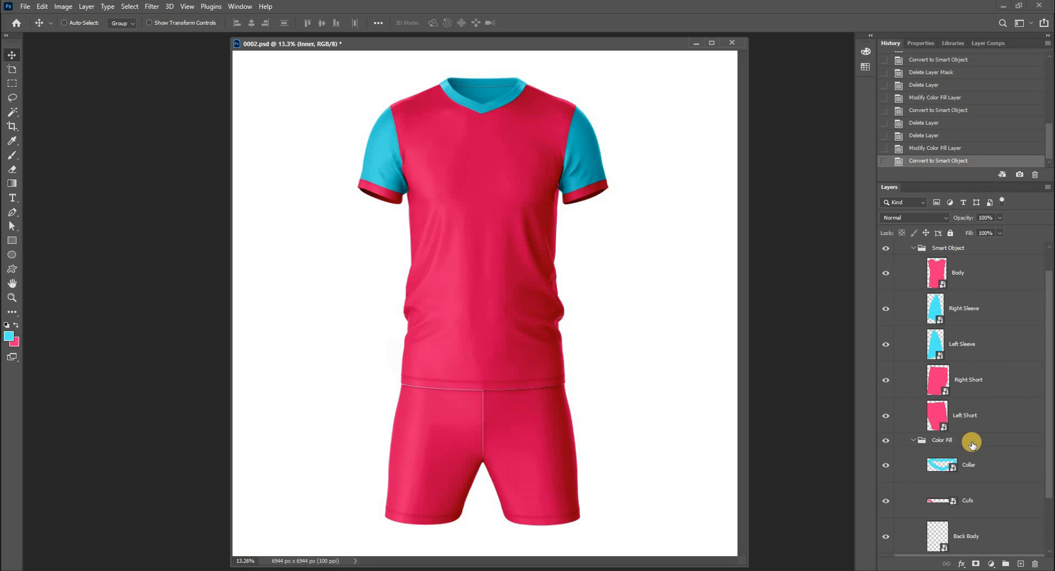
click(967, 281)
right_click(967, 282)
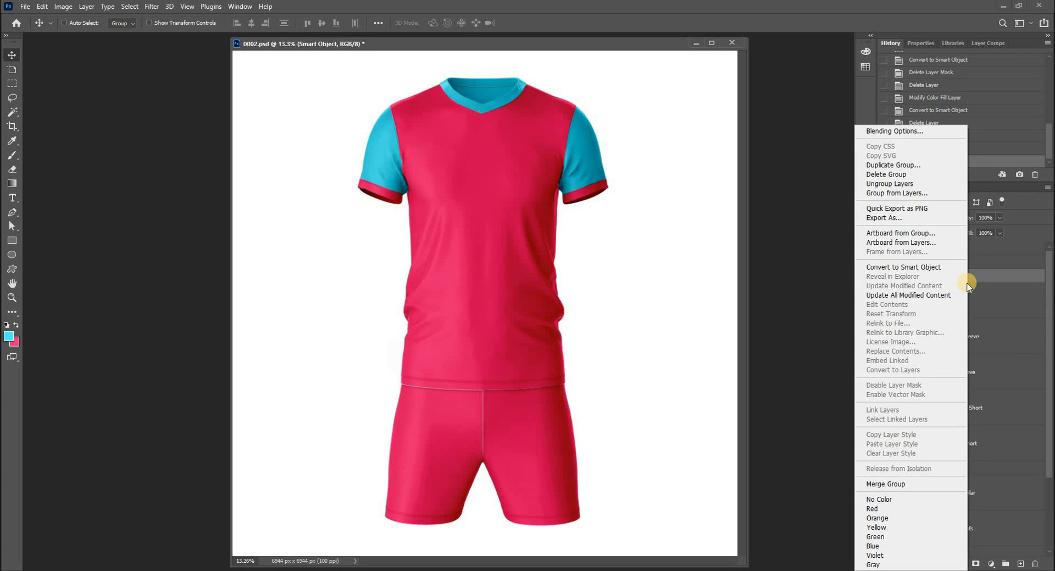
click(881, 4)
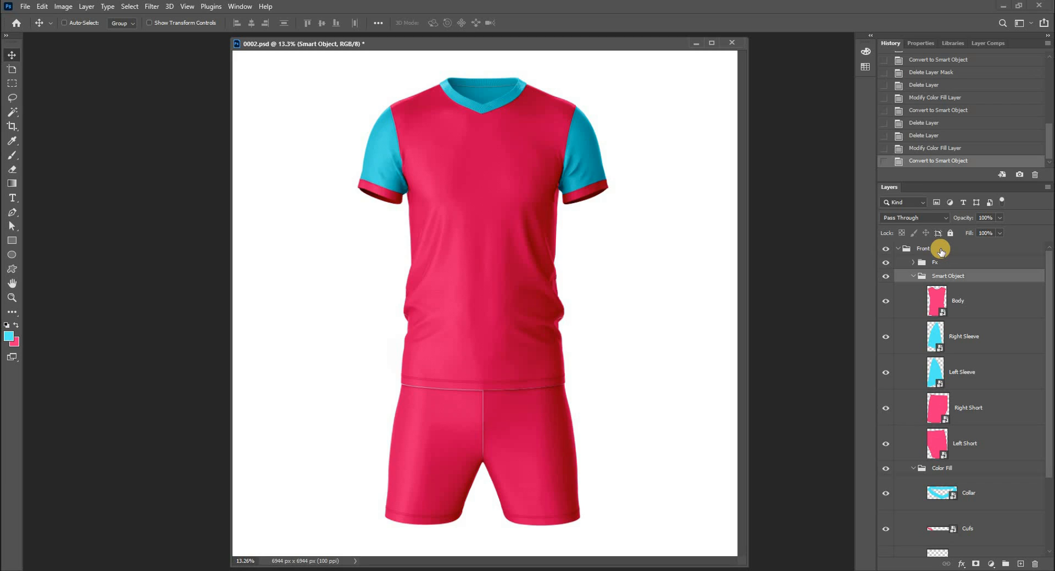
click(941, 251)
click(914, 263)
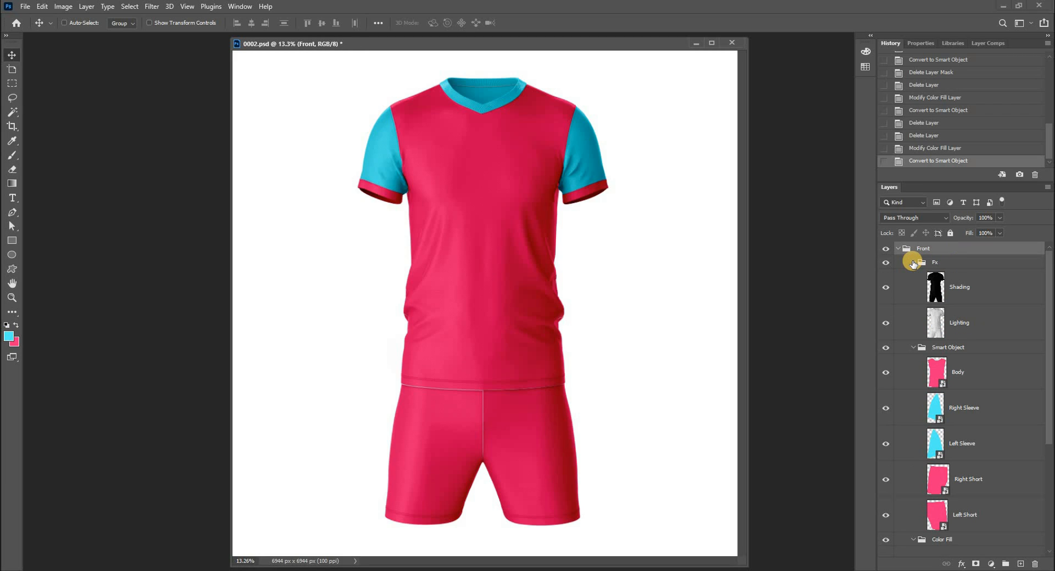
scroll(963, 396, down, 5)
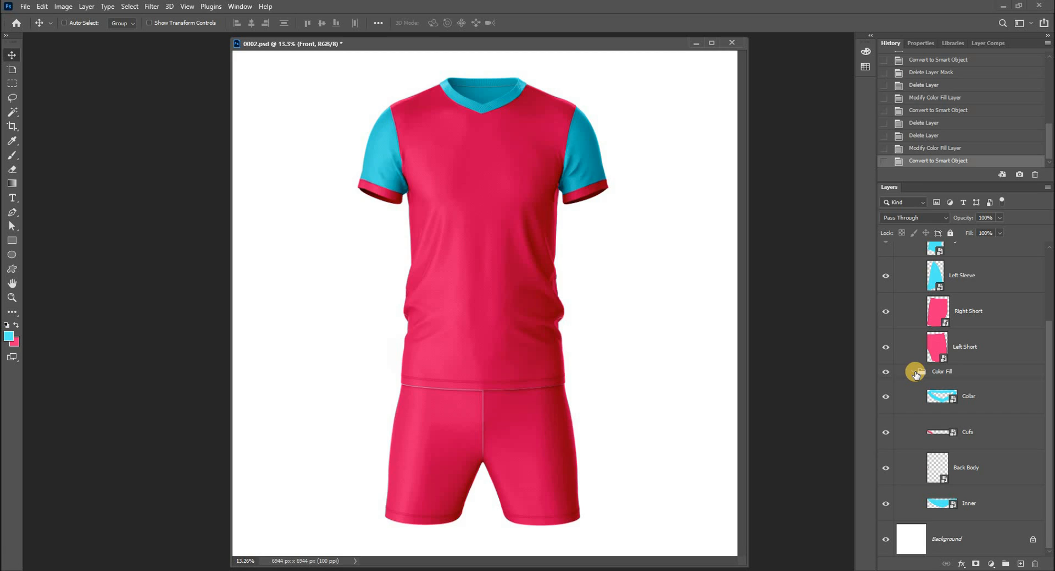
- Ungroup the Color Fill group so its smart object layers sit directly inside the Front group
right_click(973, 370)
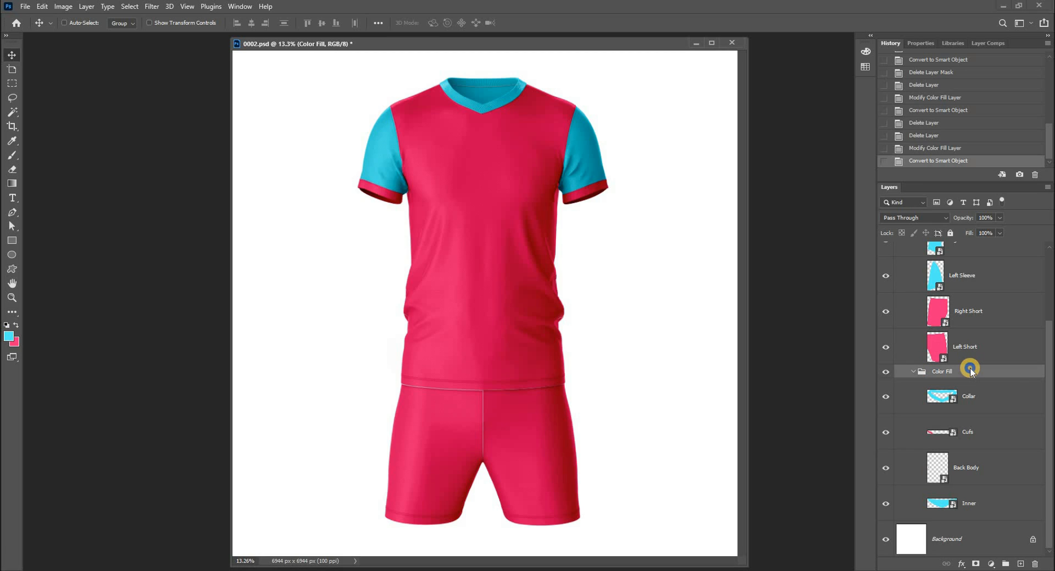
click(929, 183)
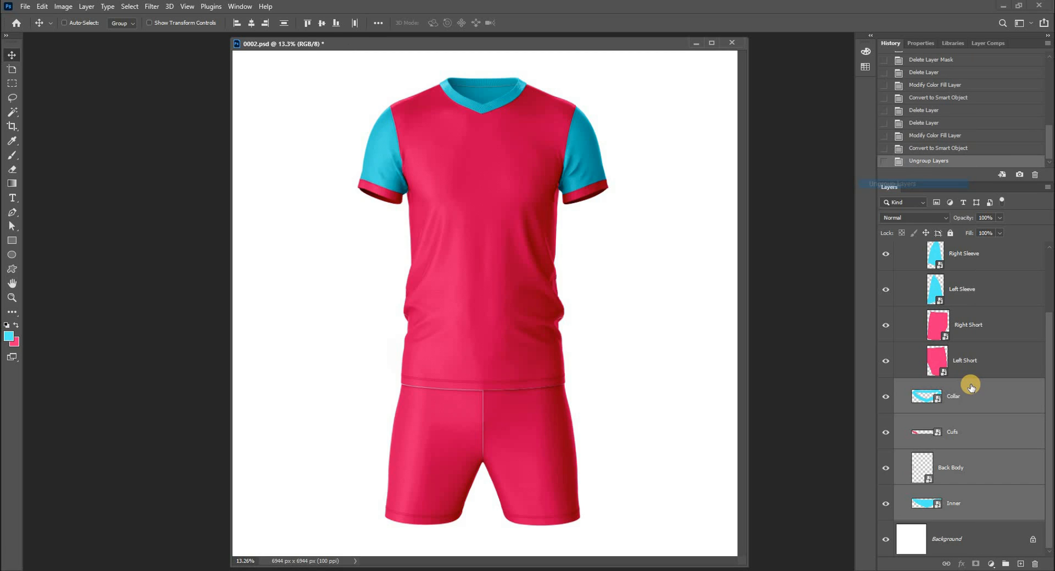
click(956, 272)
scroll(955, 297, up, 3)
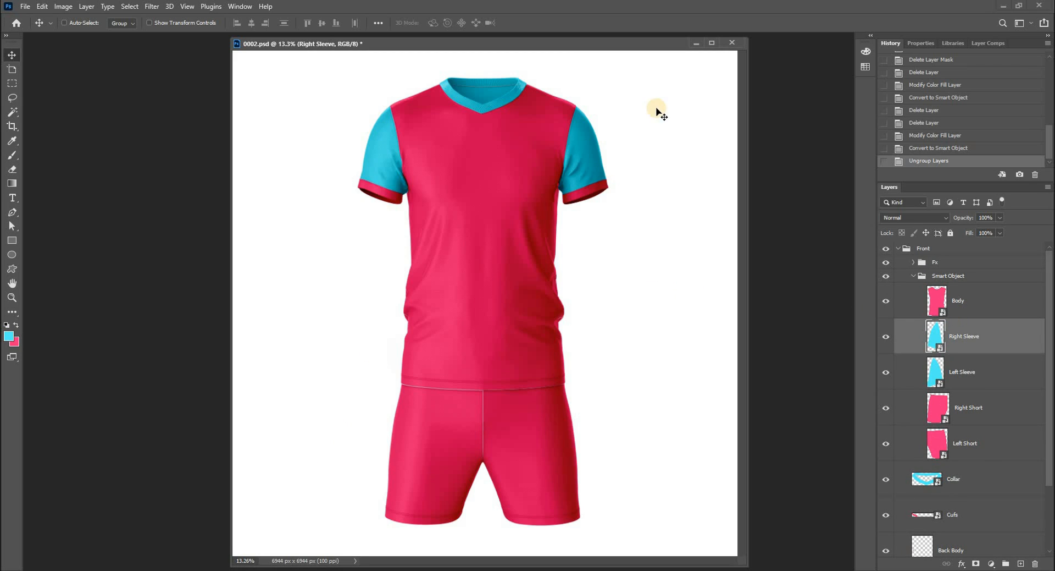
- Minimize the 0002.psd document and switch to 0003.psd, the back view of the kit
click(693, 46)
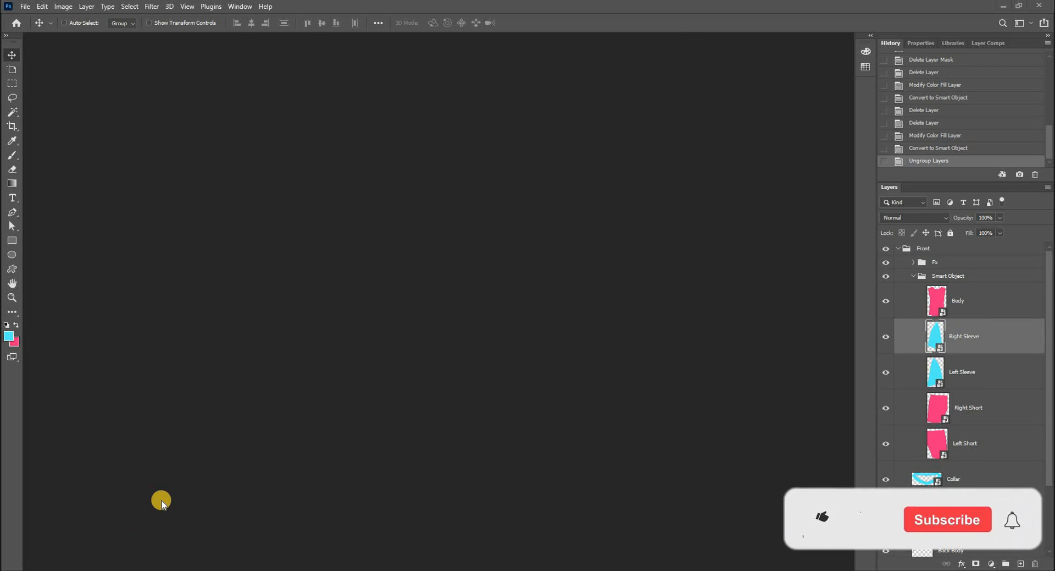
click(240, 6)
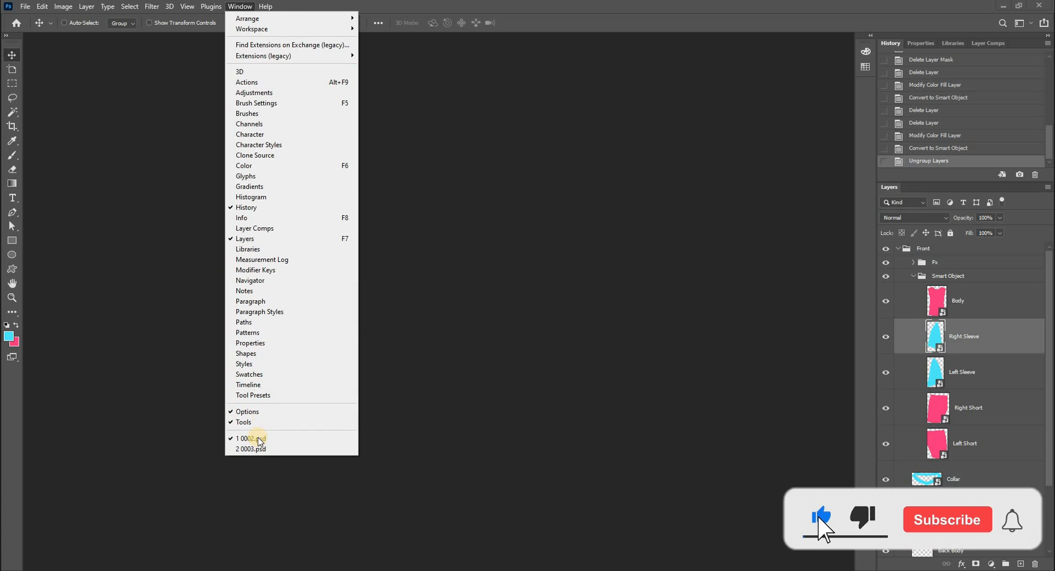
click(252, 448)
key(ctrl+0)
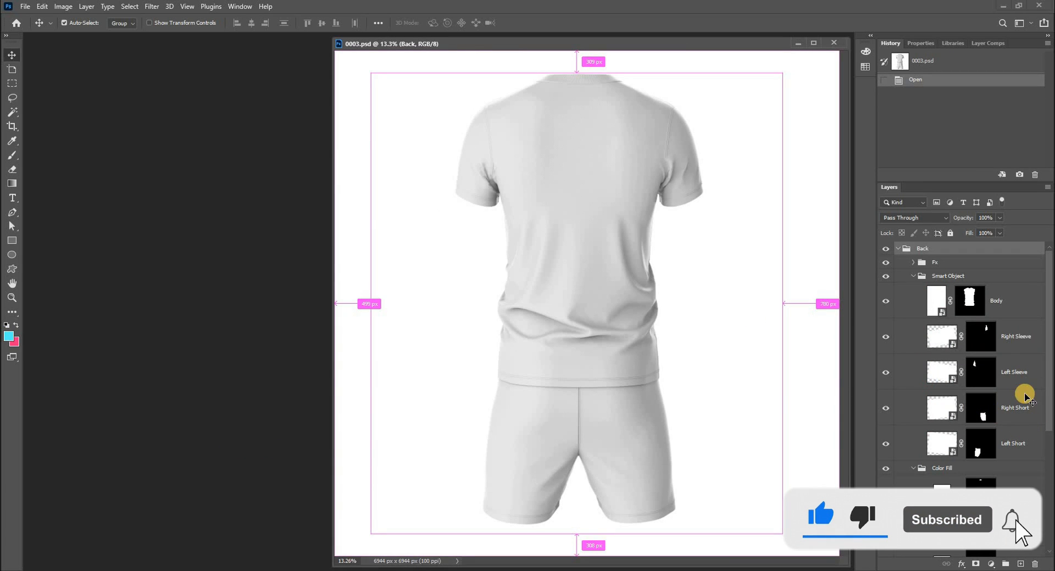
- Delete the Body, Right Sleeve, Left Sleeve, Right Short and Left Short layers from the Smart Object group
scroll(981, 385, down, 5)
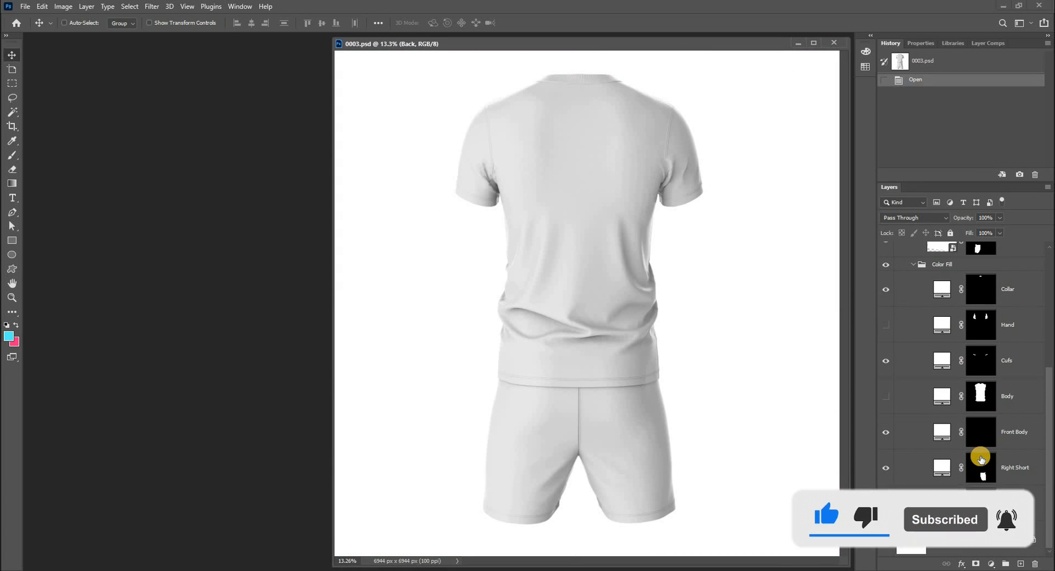
scroll(952, 422, up, 5)
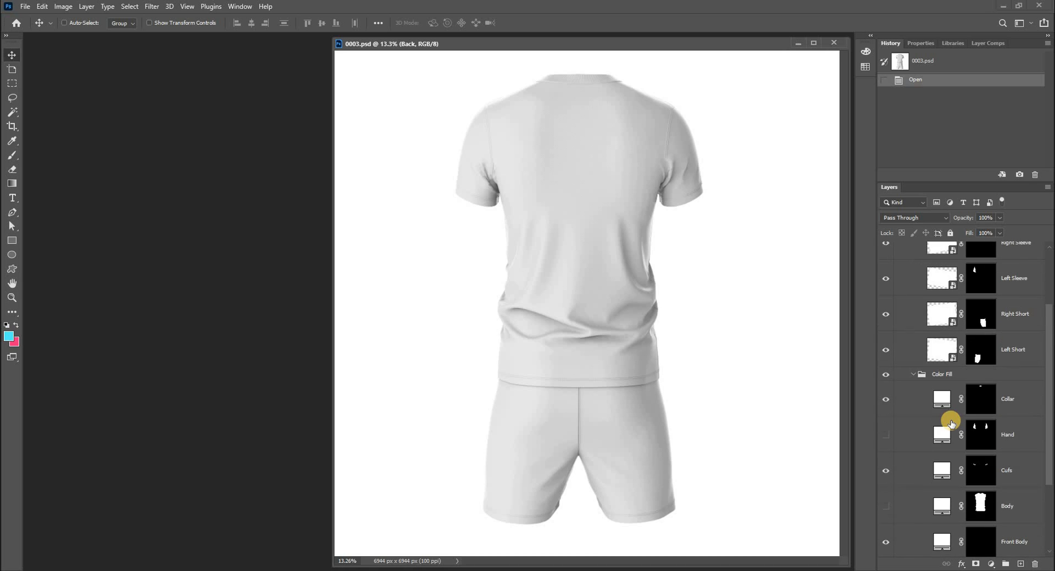
scroll(929, 349, down, 2)
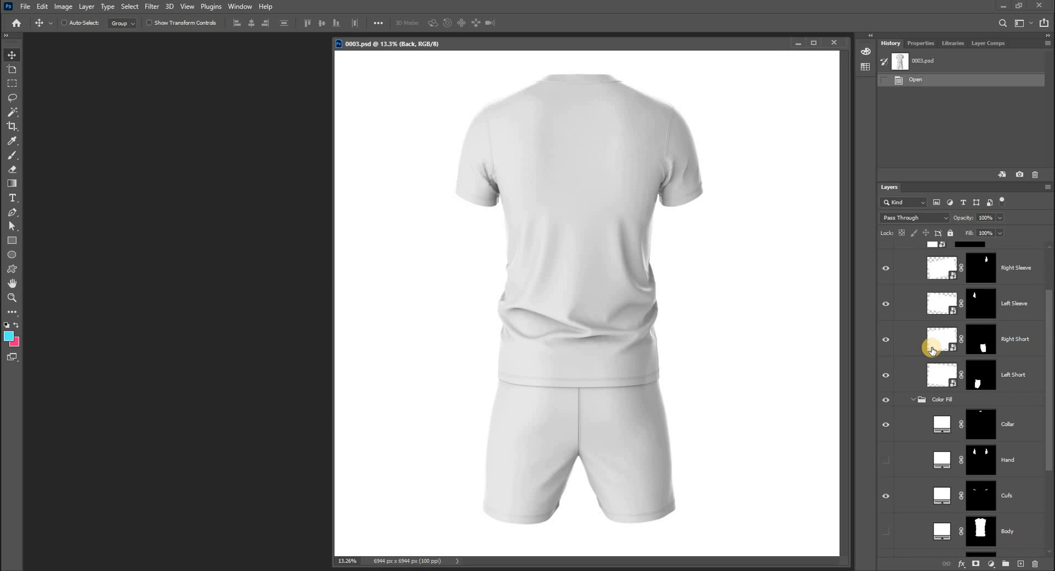
scroll(931, 330, up, 2)
click(938, 314)
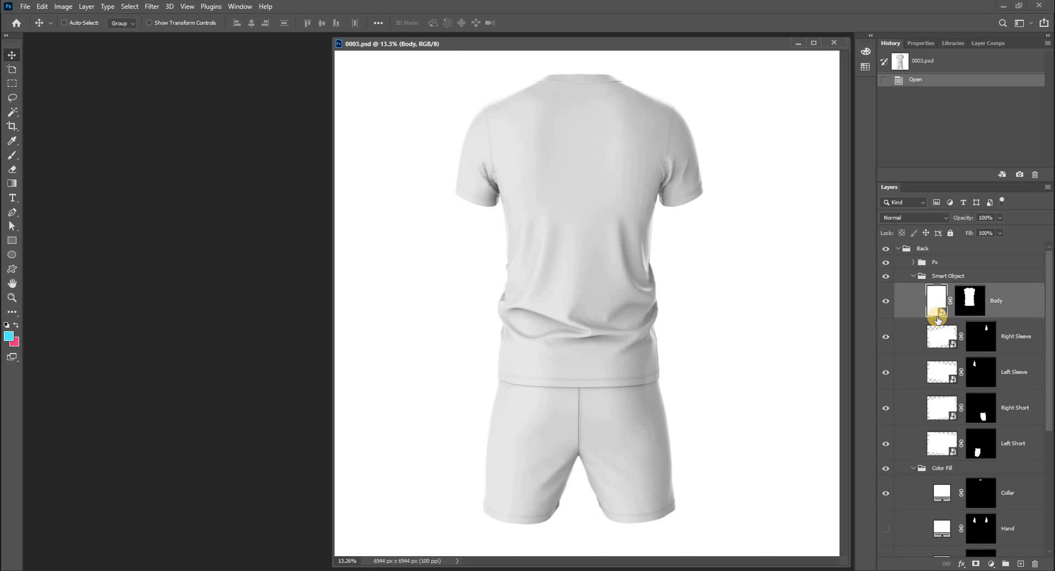
key(Delete)
key(Delete)
key(Delete)
key(Delete)
key(Delete)
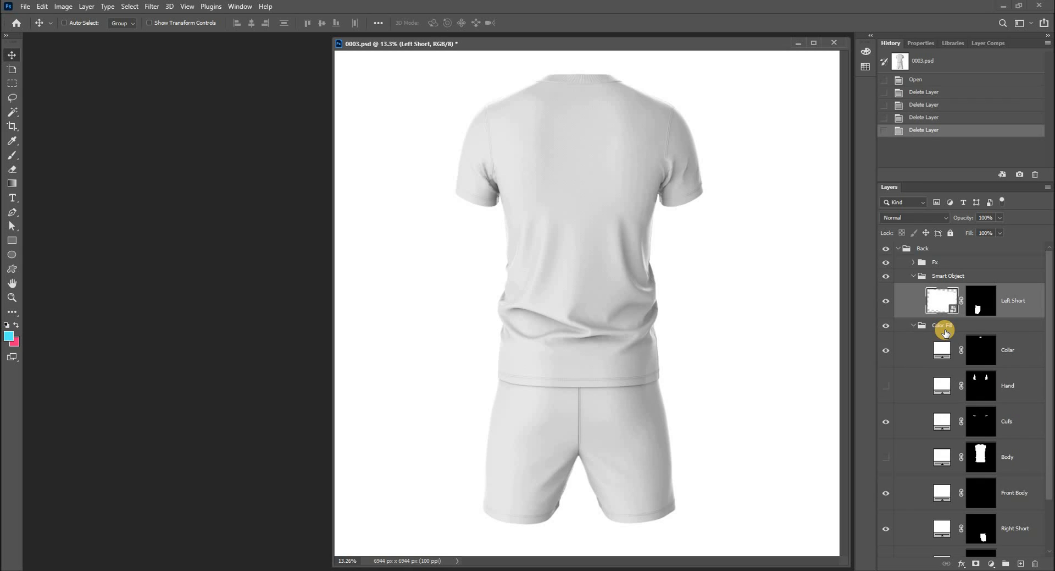
- Delete the emptied Smart Object group and ungroup the Color Fill group
click(939, 289)
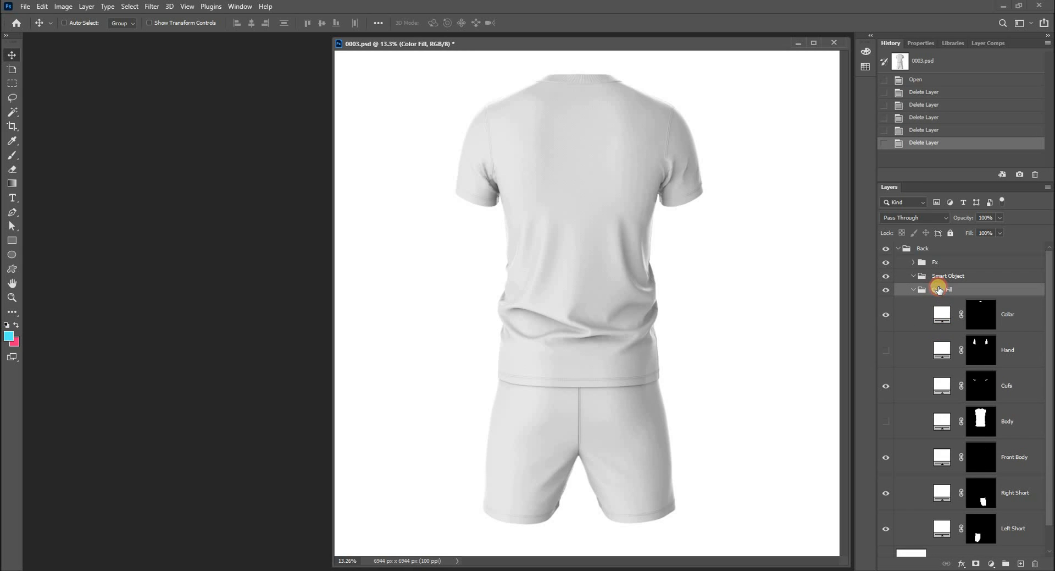
click(942, 280)
key(Delete)
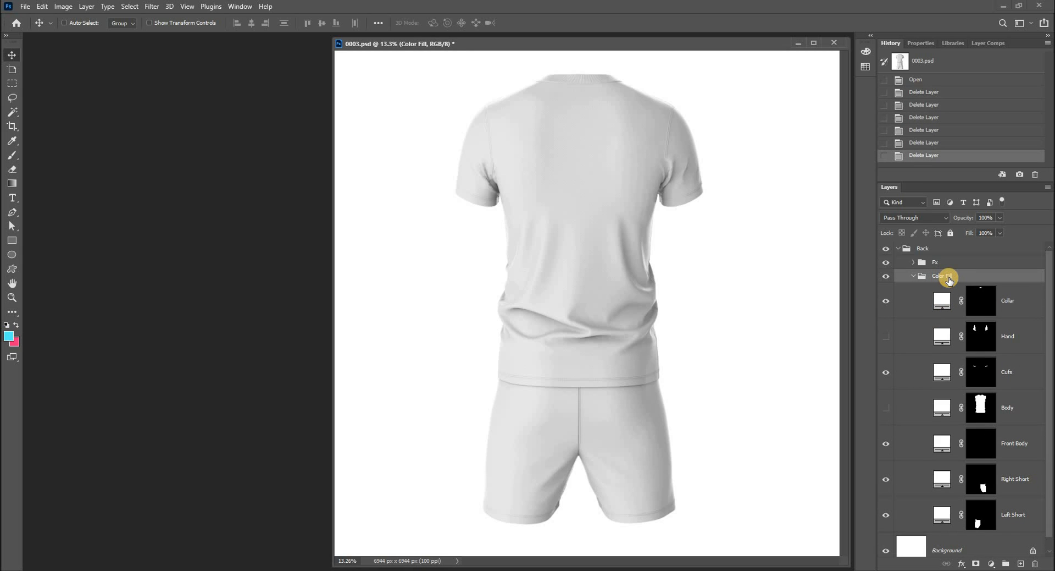
right_click(953, 276)
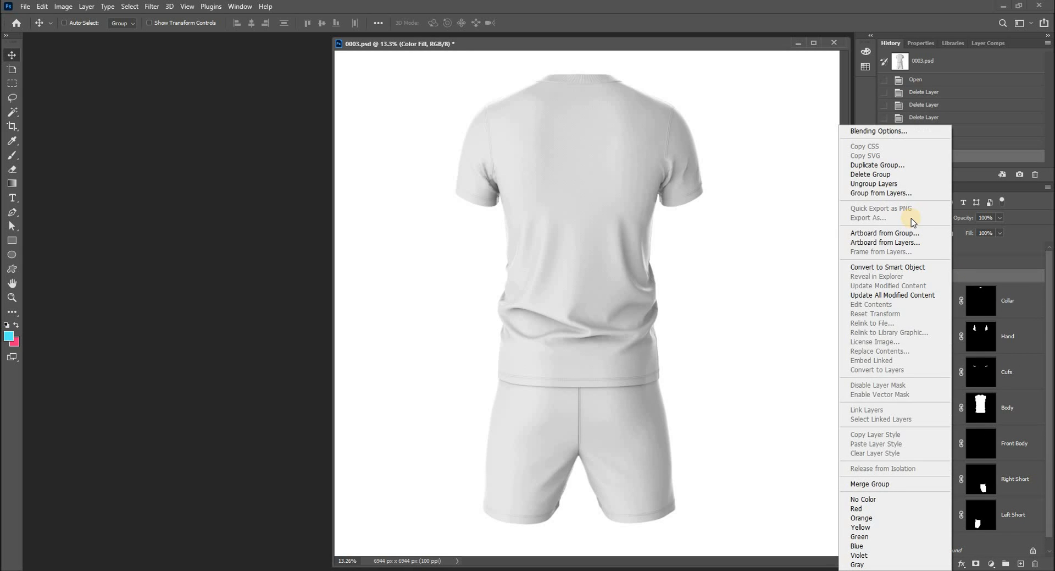
click(914, 182)
- Recolor the Collar fill layer with the cyan foreground color (#53eefc)
click(935, 286)
double_click(934, 286)
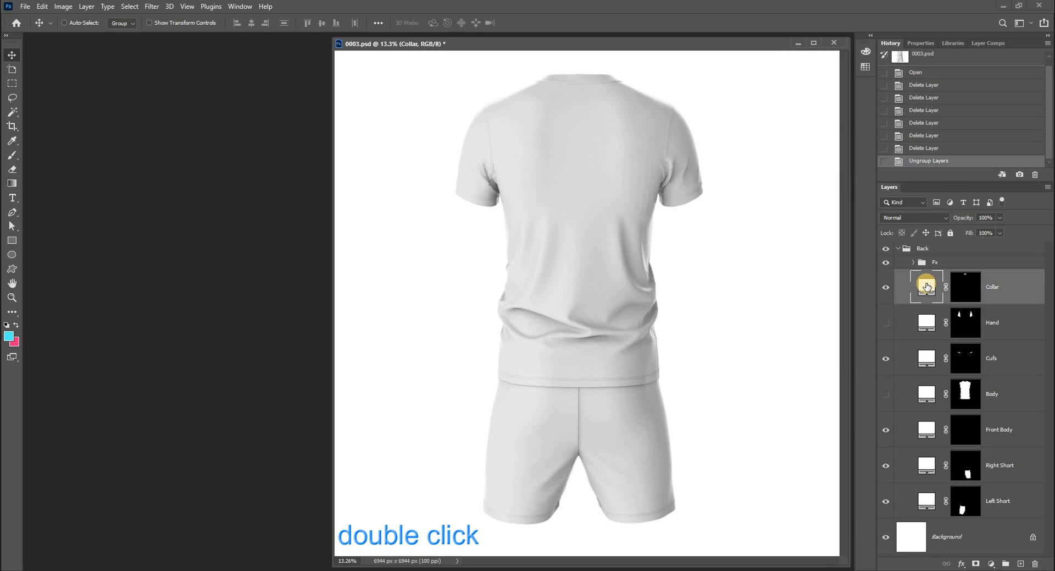
click(12, 333)
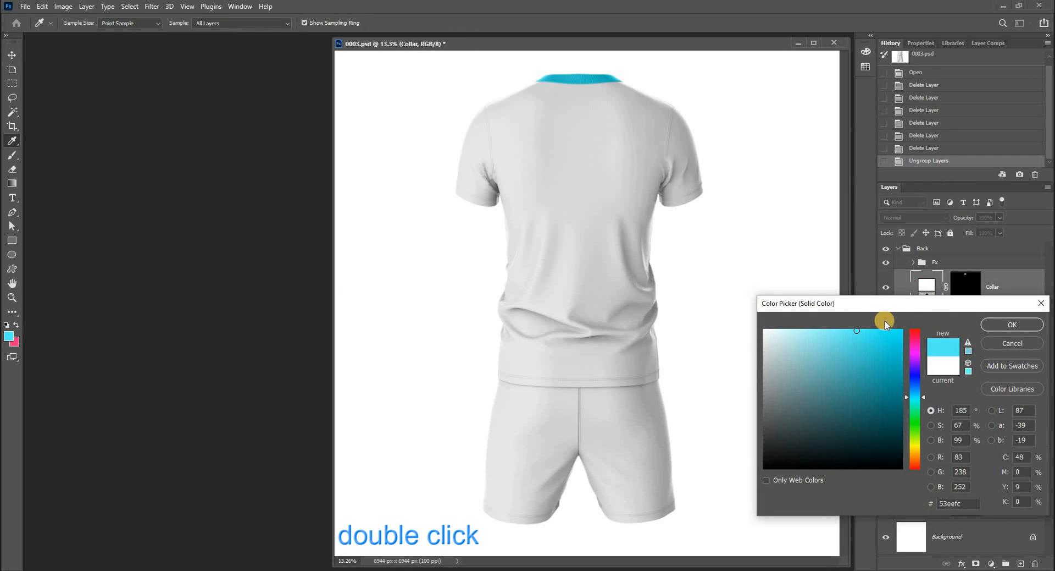
click(1014, 325)
- Make the Hand fill layer visible and recolor it with the pink background color (#fb2e80)
click(965, 329)
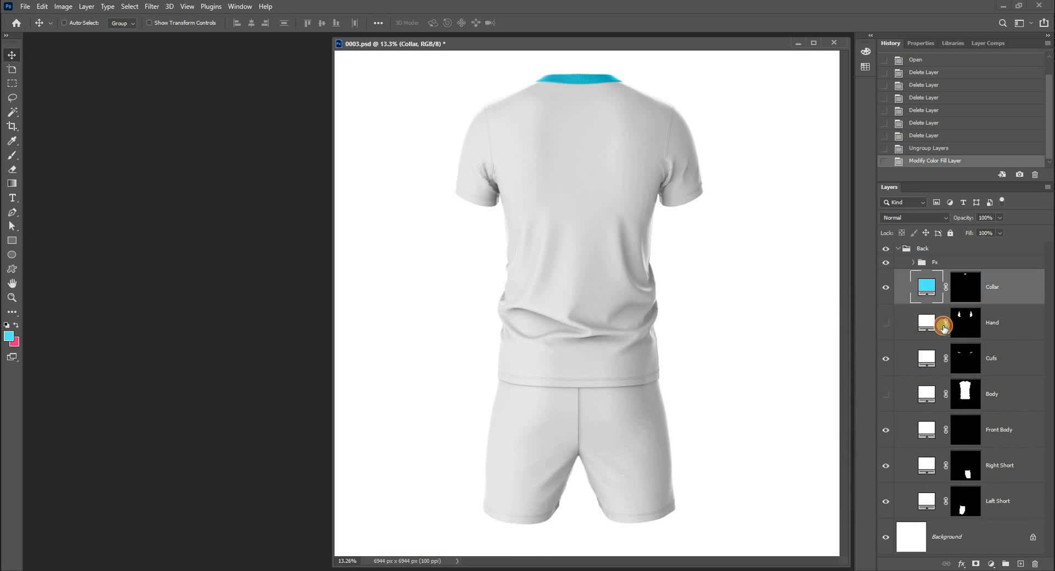
click(886, 323)
double_click(923, 323)
click(17, 340)
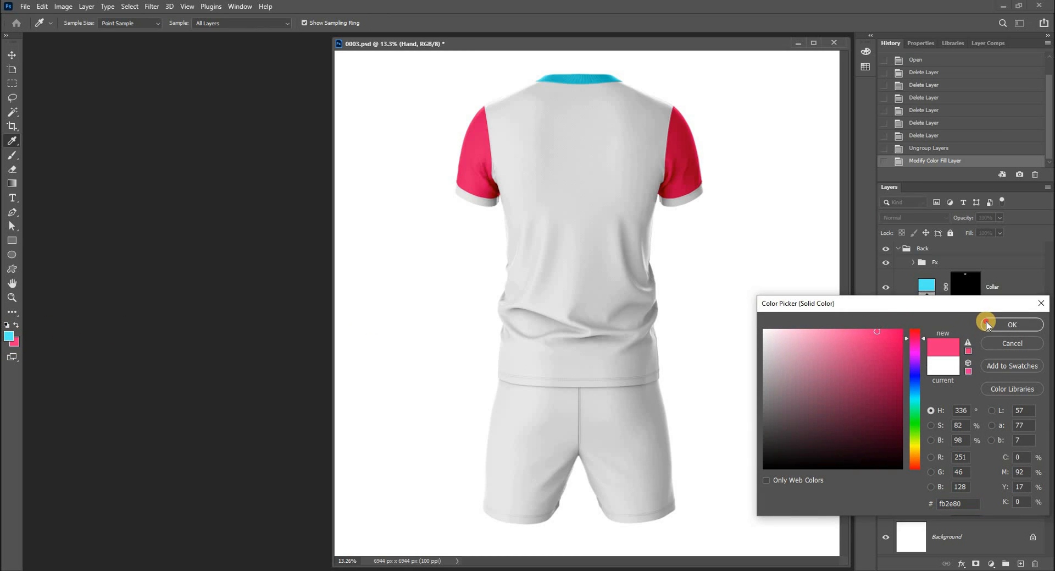
click(1012, 324)
- Recolor the Cufs fill layer with the cyan foreground color (#53eefc)
double_click(926, 359)
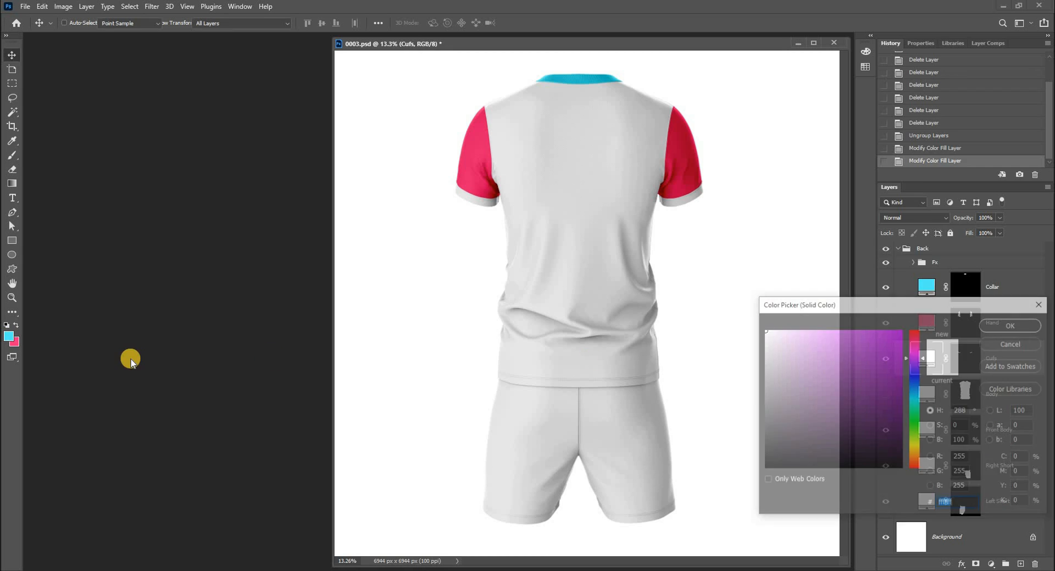
click(10, 336)
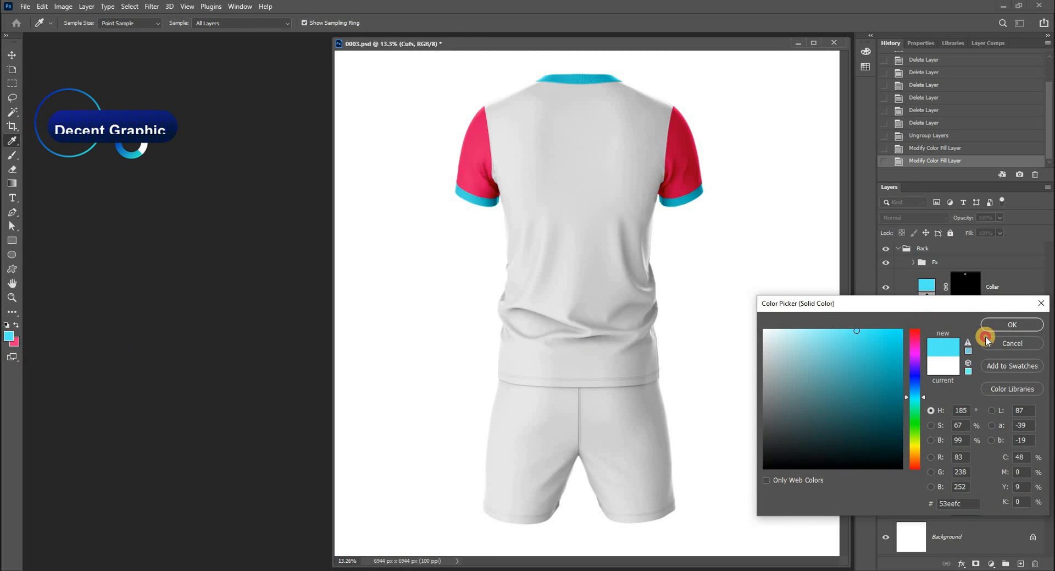
click(1012, 324)
- Recolor the Body and Front Body fill layers with the pink background color (#fb2e80)
double_click(918, 395)
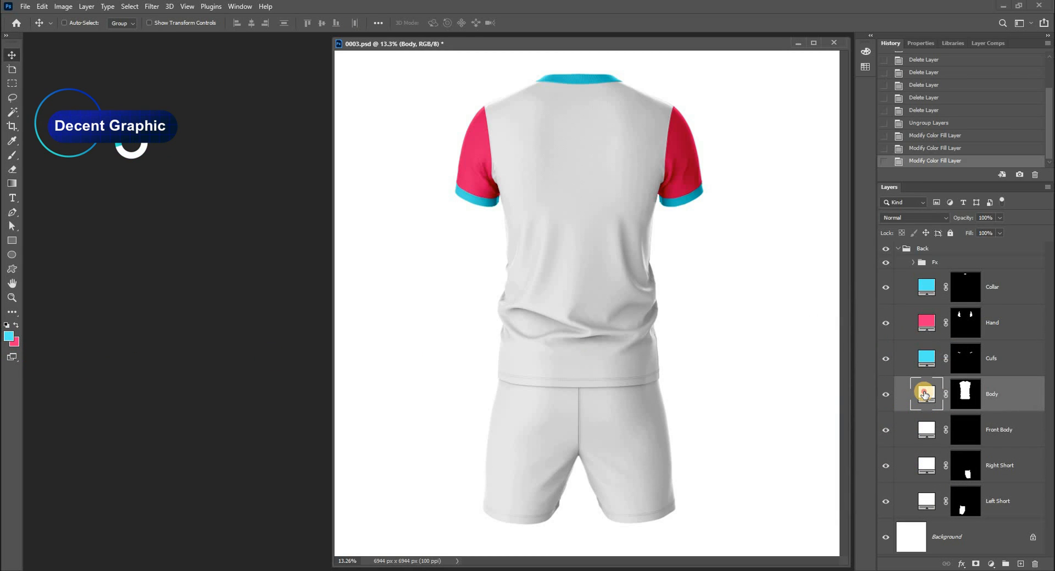
click(14, 342)
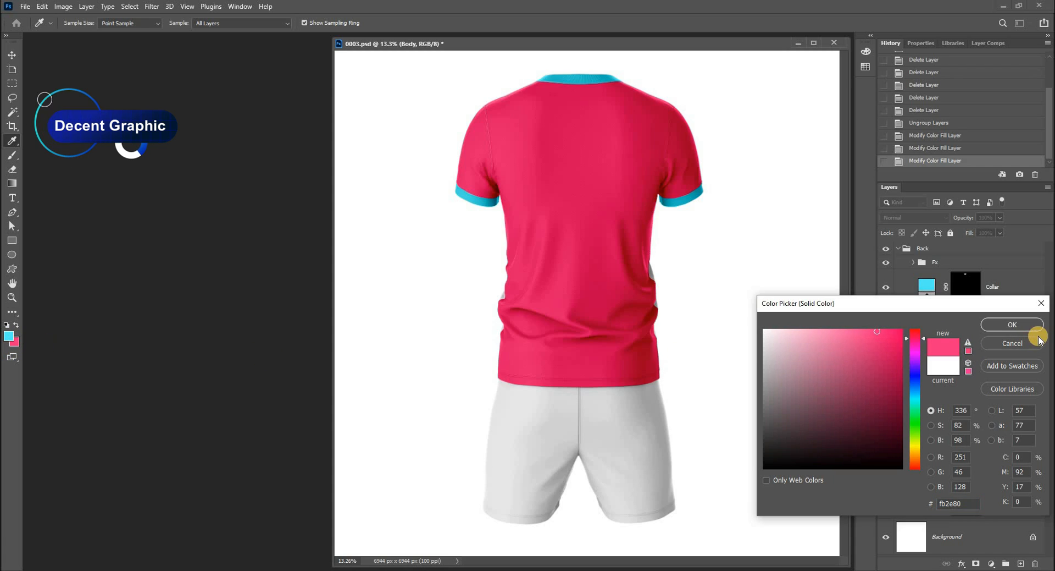
click(1013, 325)
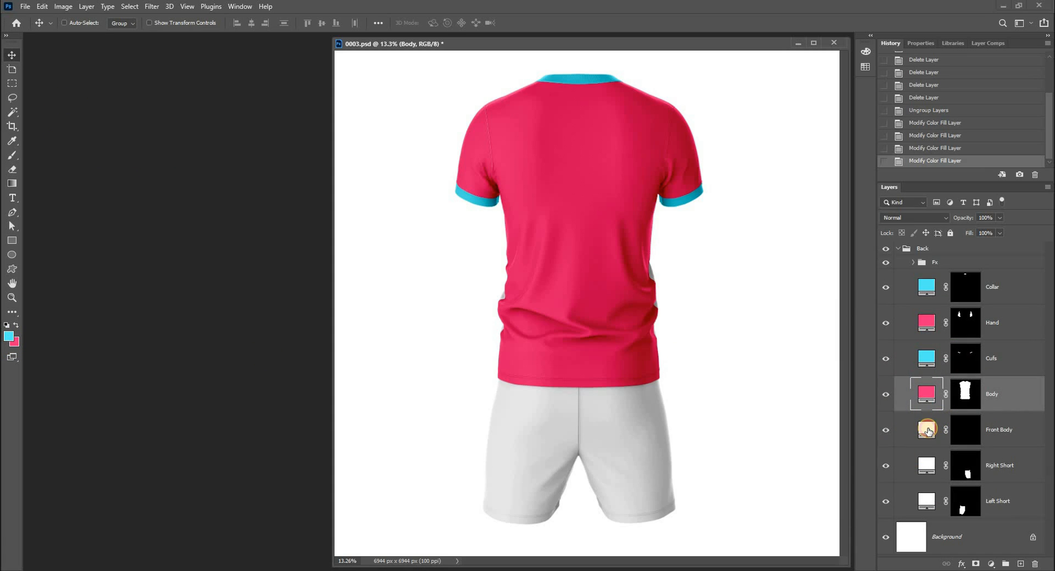
click(926, 429)
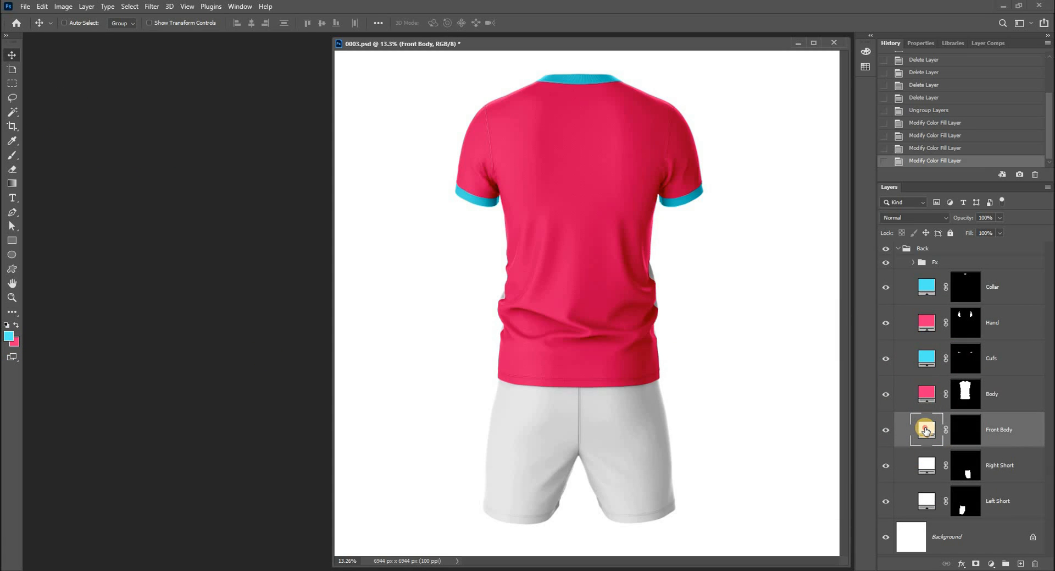
click(16, 341)
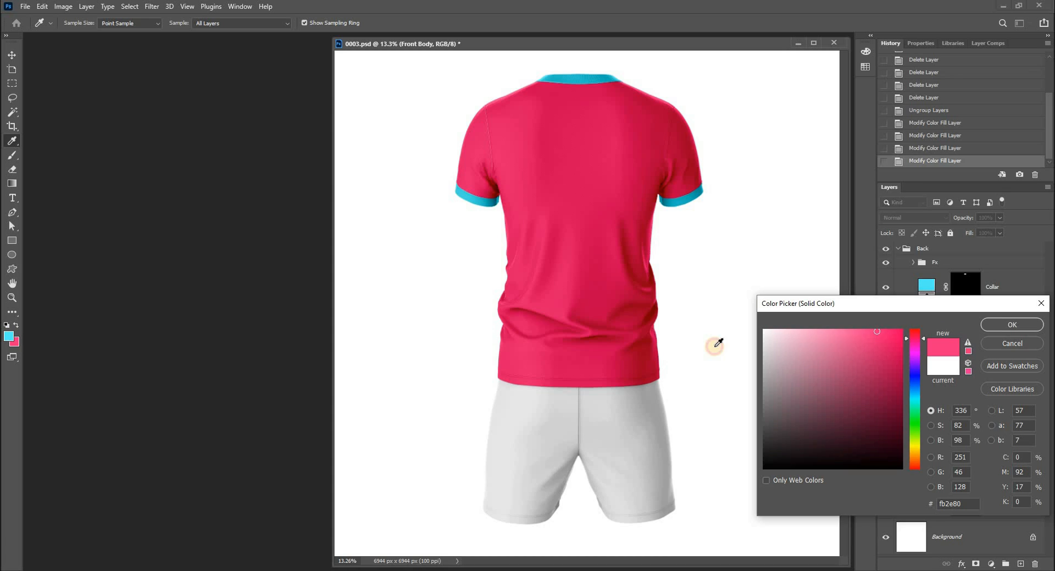
click(985, 323)
- Recolor the Right Short and Left Short fill layers with the cyan foreground color (#53eefc)
click(928, 466)
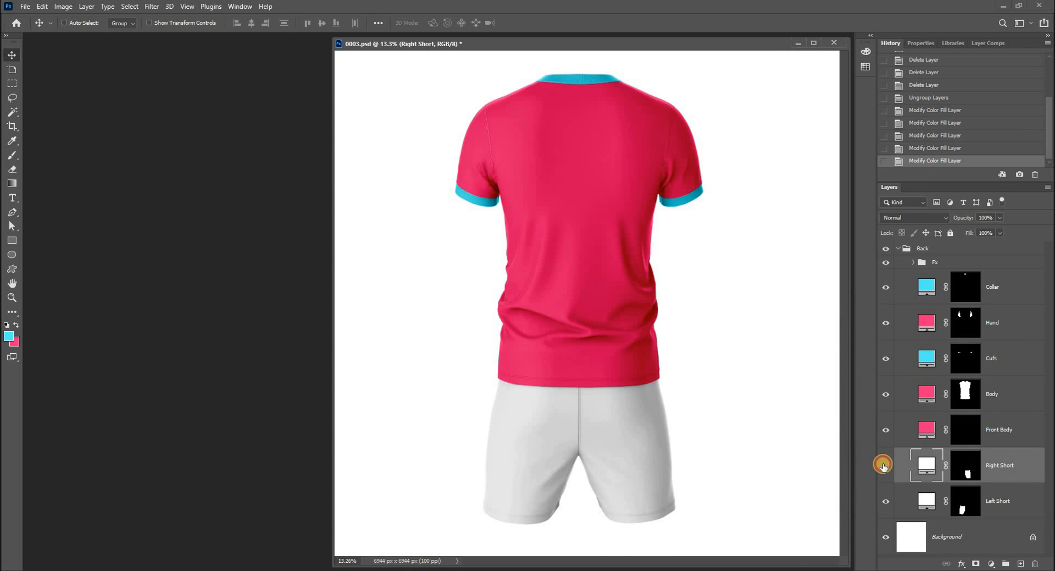
double_click(926, 463)
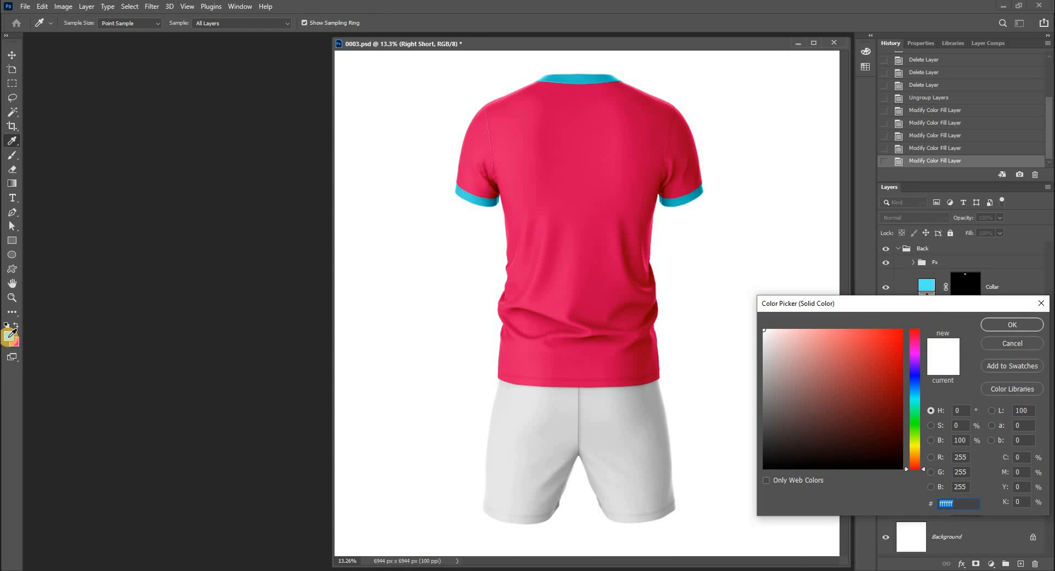
click(8, 335)
click(996, 325)
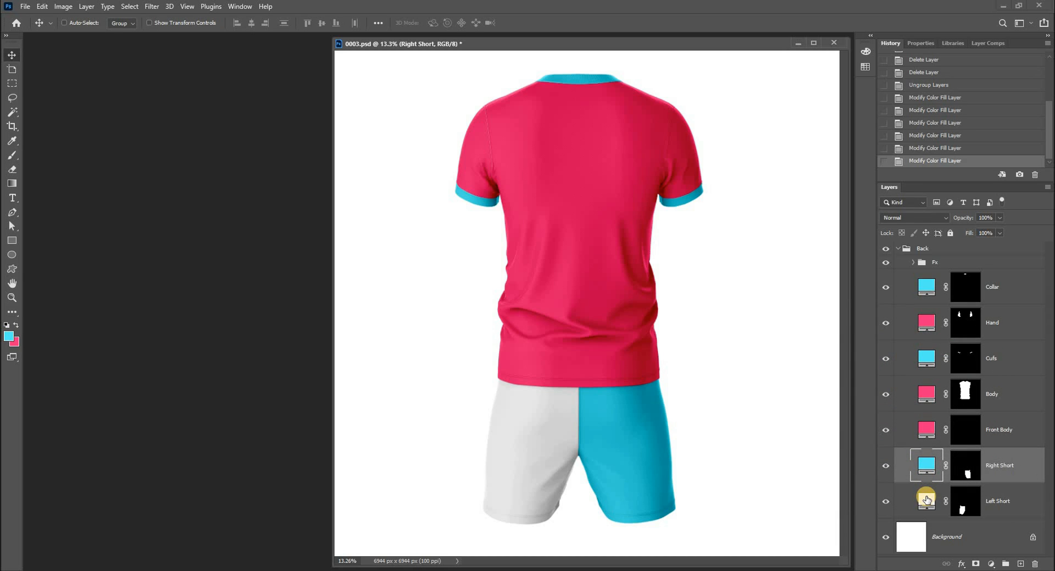
double_click(927, 499)
click(9, 335)
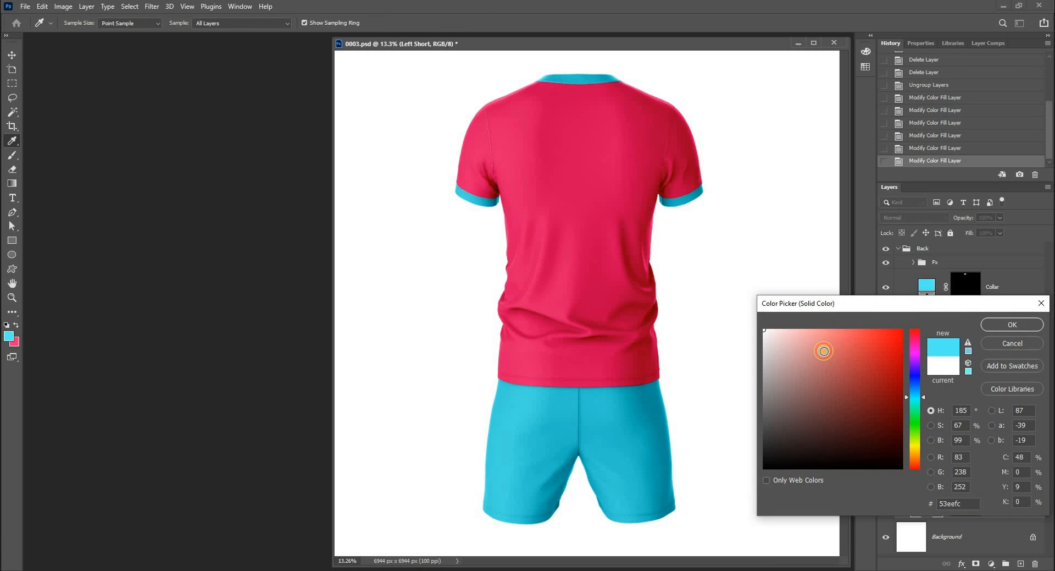
click(1000, 325)
- Convert the Collar and Hand fill layers of the back mockup to smart objects
click(1018, 286)
right_click(999, 279)
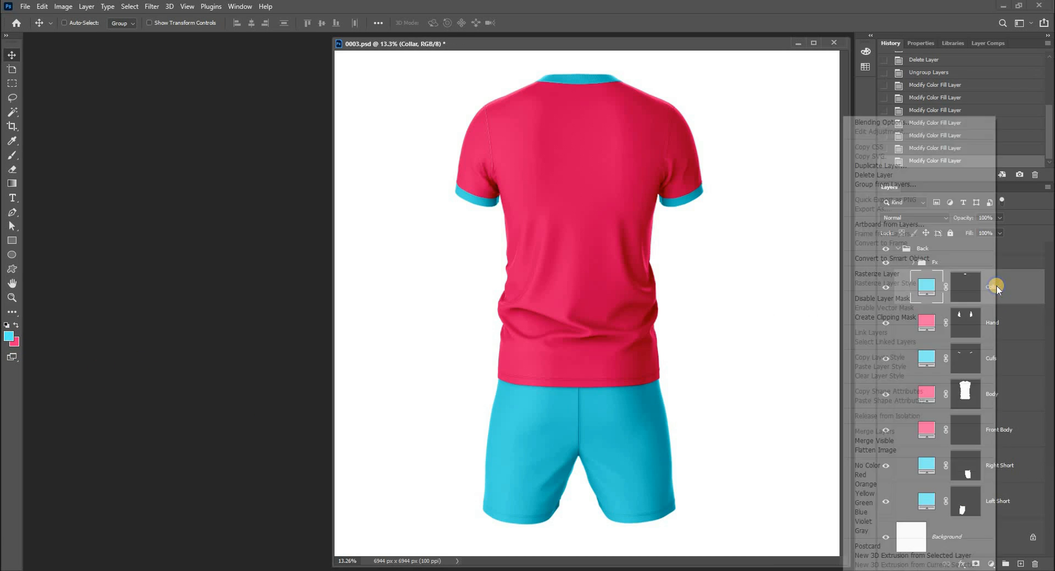
click(945, 257)
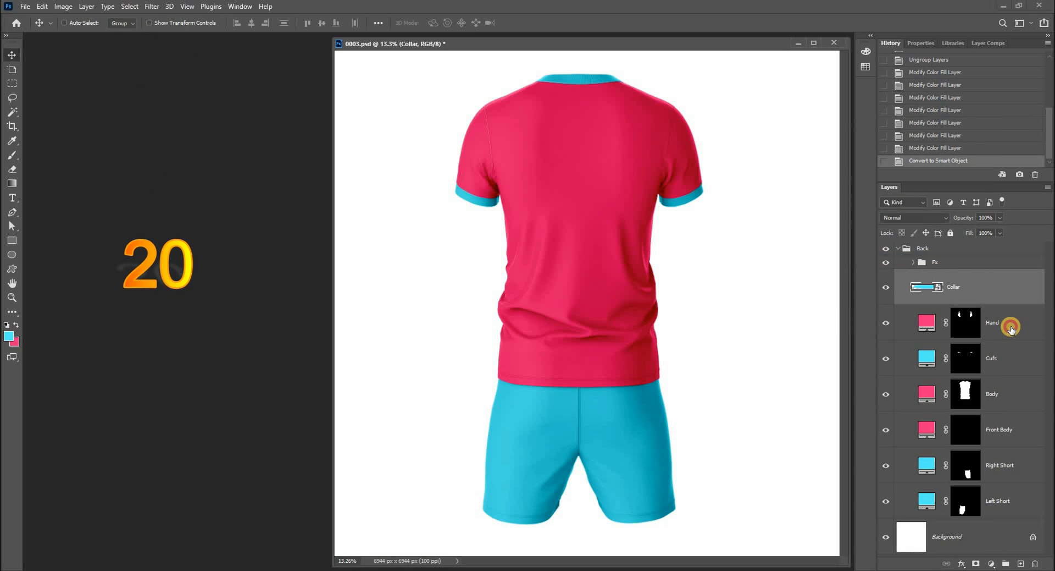
right_click(1010, 326)
click(957, 259)
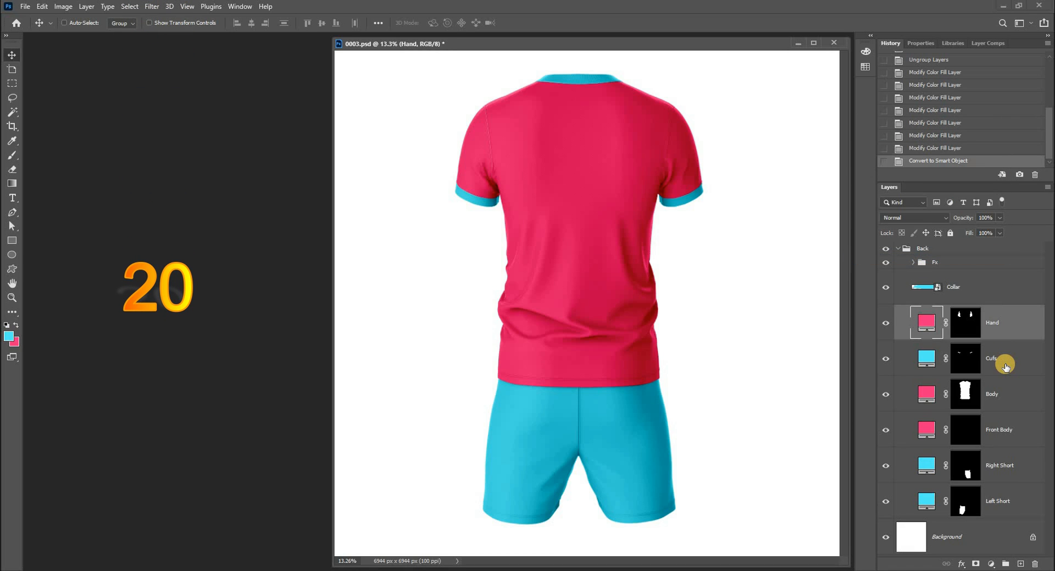
- Convert the Cufs and Body fill layers of the back mockup to smart objects
click(1006, 365)
right_click(1006, 364)
click(940, 259)
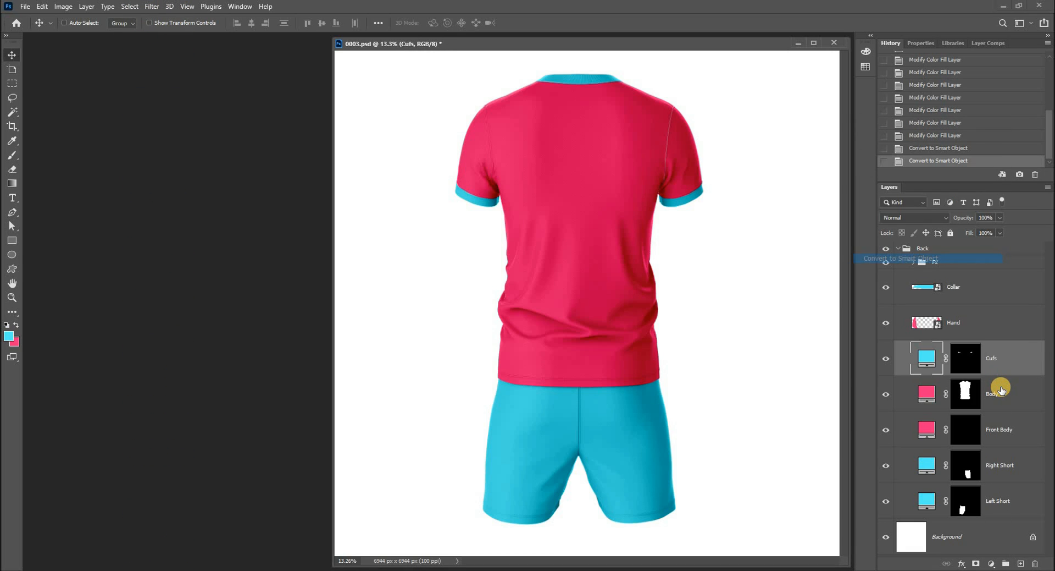
click(996, 394)
right_click(997, 394)
click(940, 258)
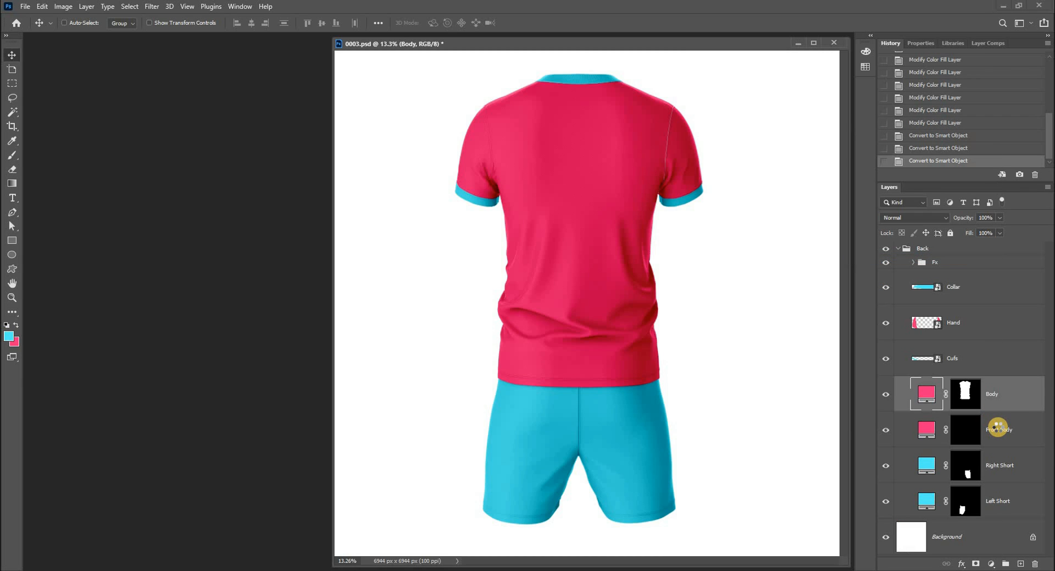
- Convert the Front Body and Right Short fill layers to smart objects
click(999, 429)
right_click(999, 429)
click(940, 258)
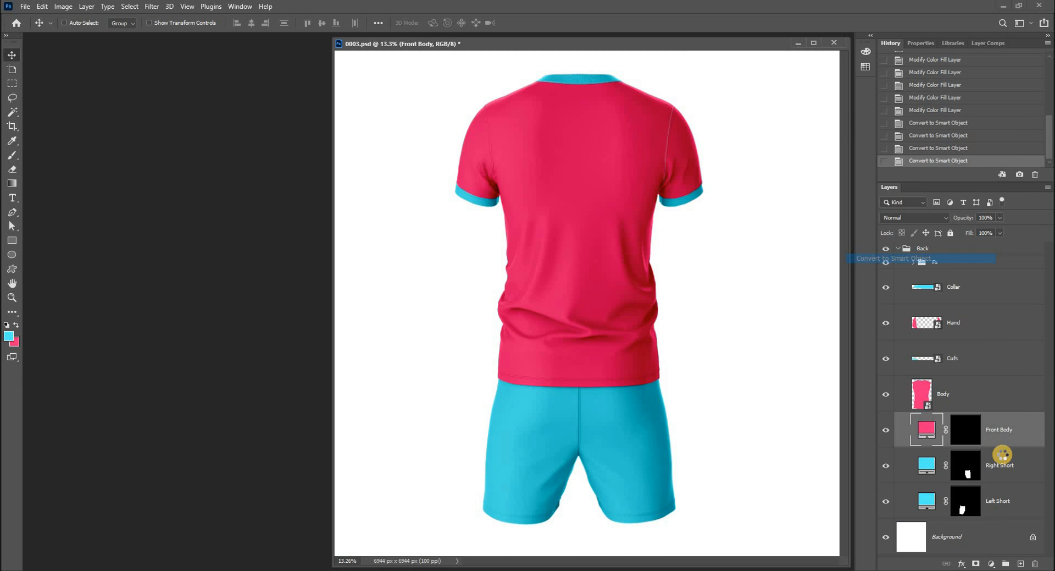
click(999, 464)
right_click(999, 464)
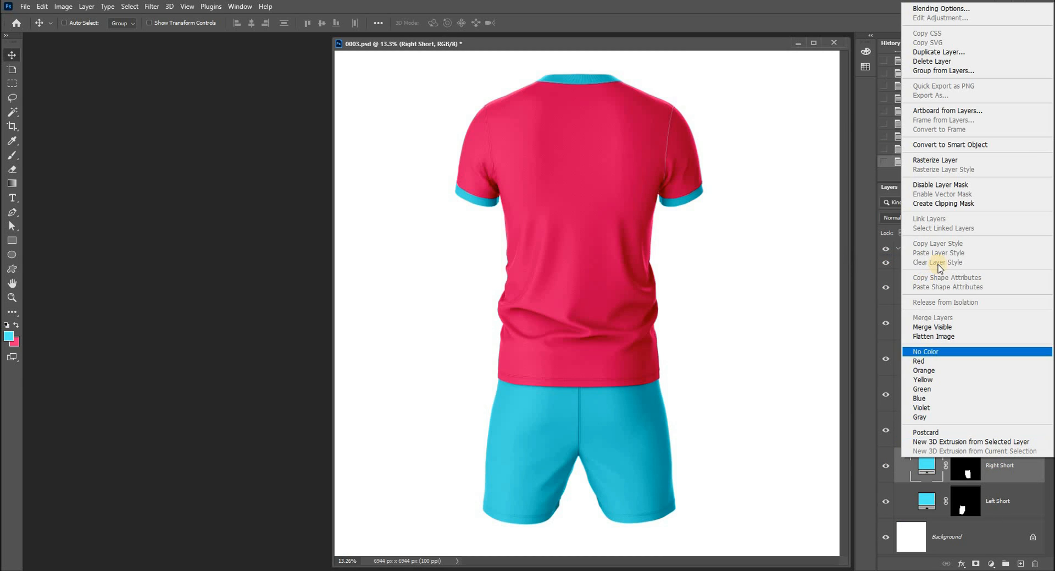
click(967, 145)
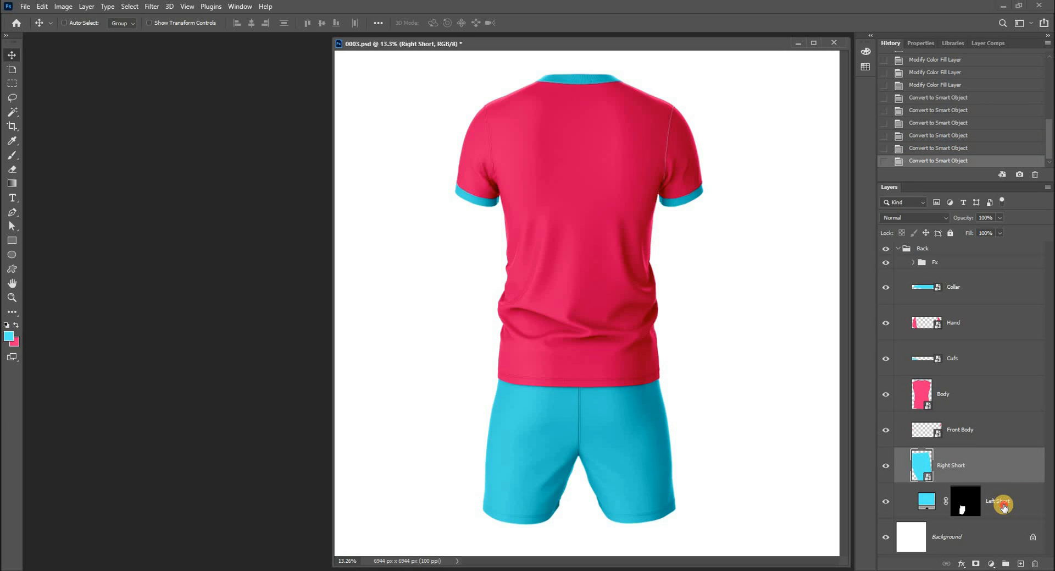
- Convert the Left Short fill layer to a smart object and expand the Fx group to show its Shading and Lighting layers
click(1001, 500)
right_click(1001, 500)
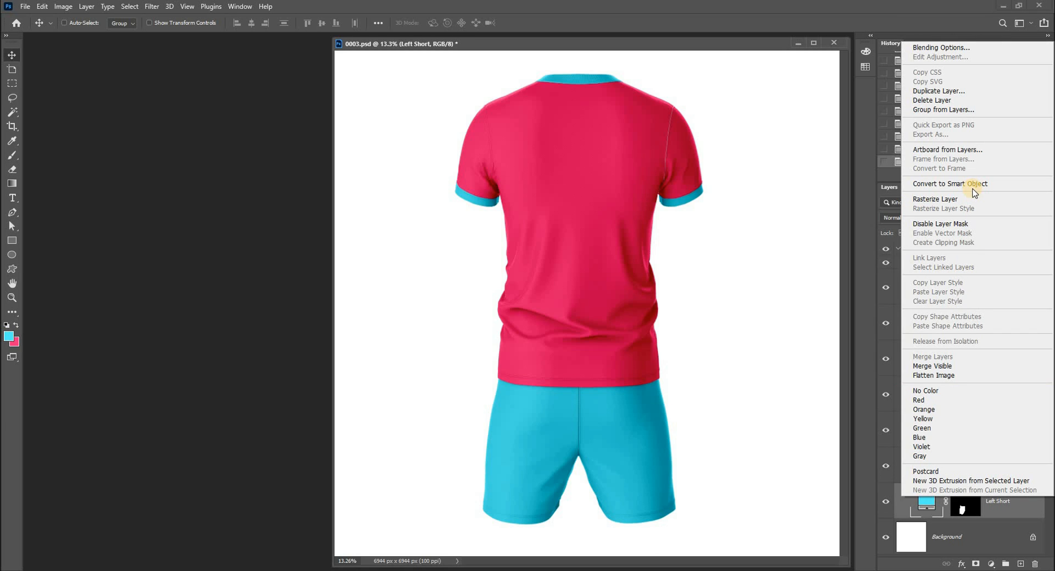
click(974, 186)
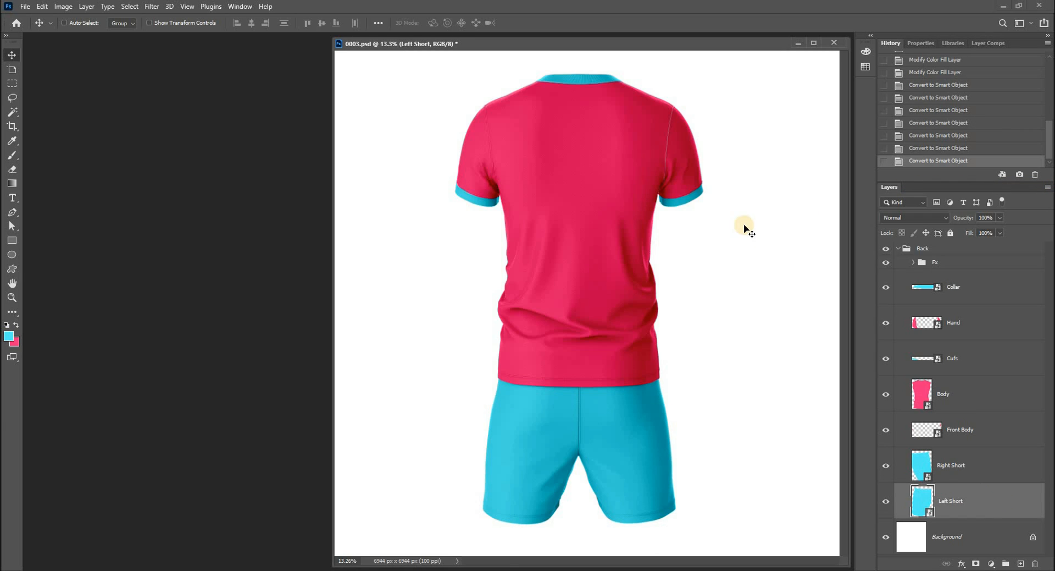
click(900, 251)
click(914, 262)
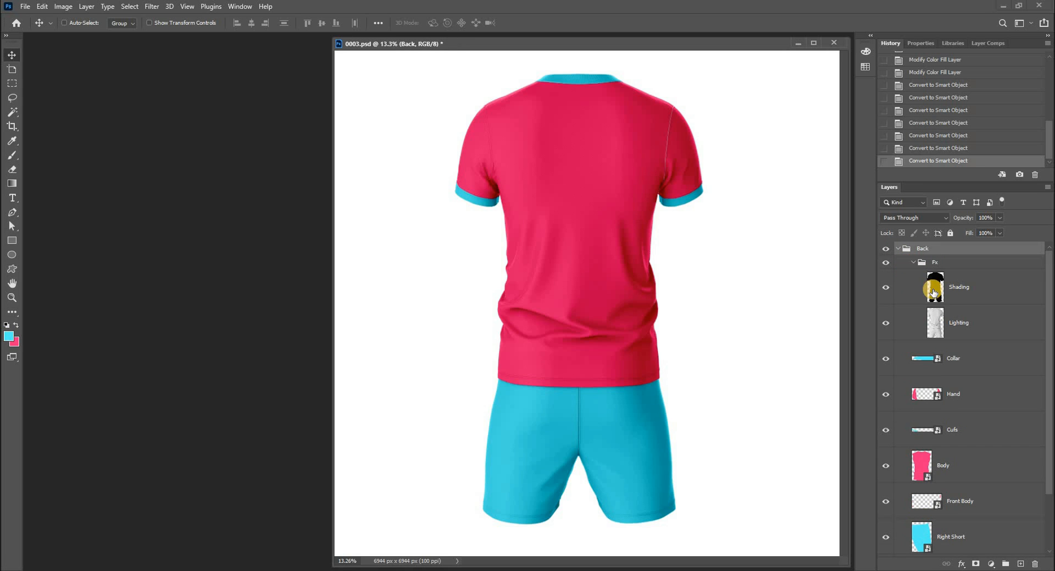
key(ctrl+minus)
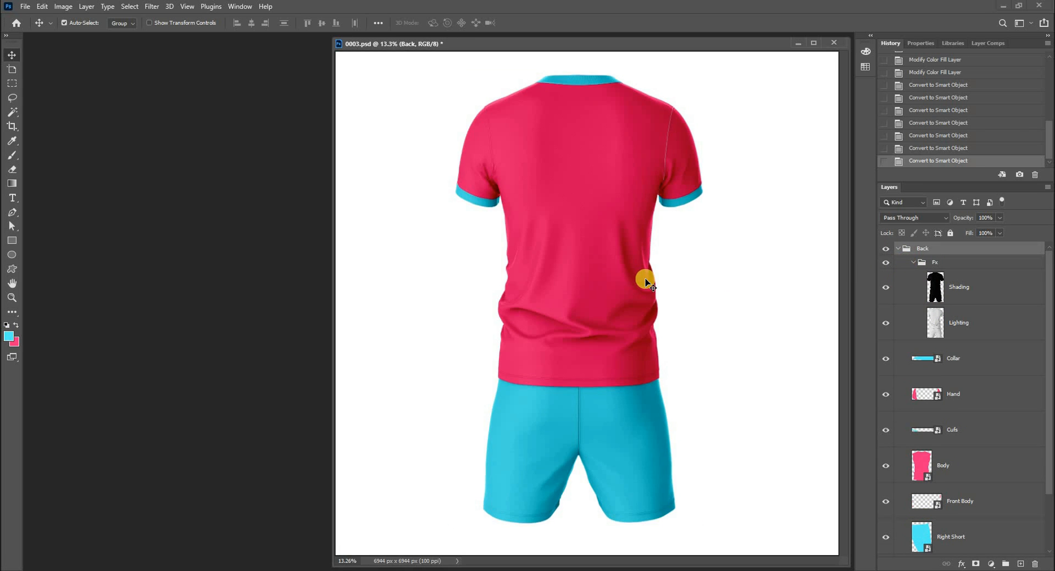
- Bring up 0002.psd and arrange its window side by side with 0003.psd to show the front and back kits together
click(242, 6)
click(254, 438)
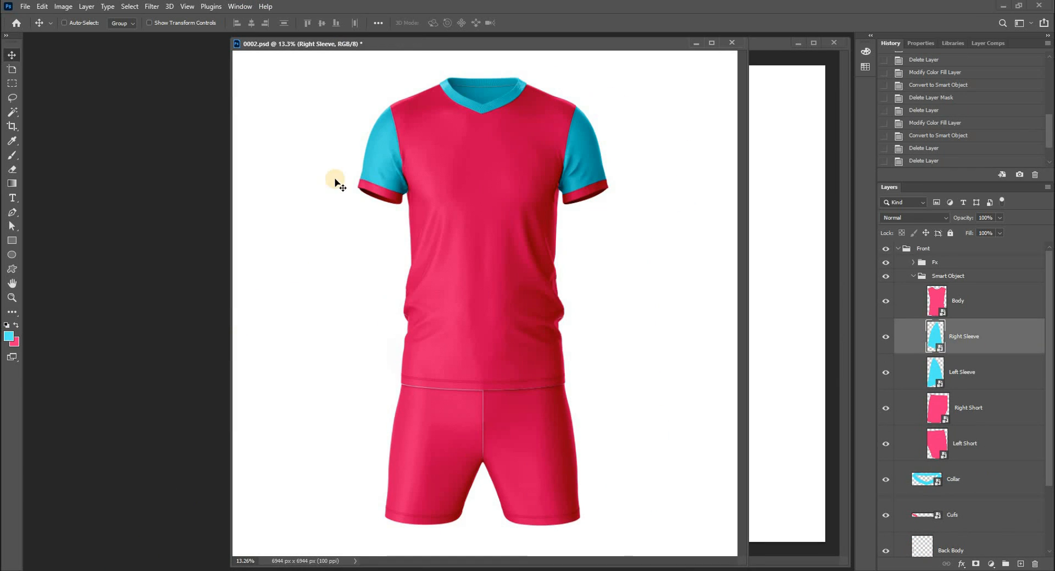
drag(417, 47, 218, 43)
drag(580, 49, 599, 38)
drag(452, 168, 450, 239)
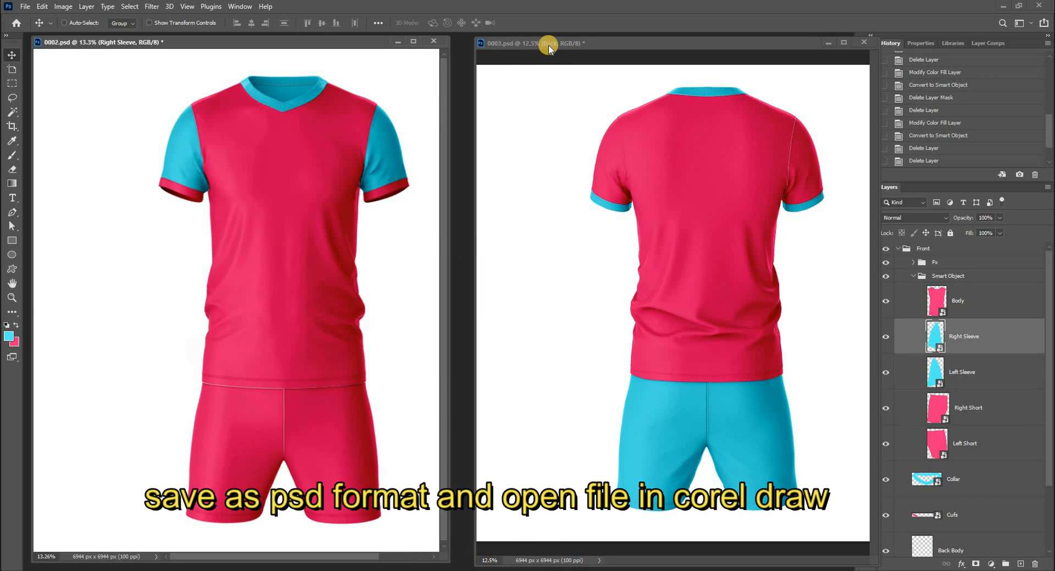
drag(548, 47, 536, 49)
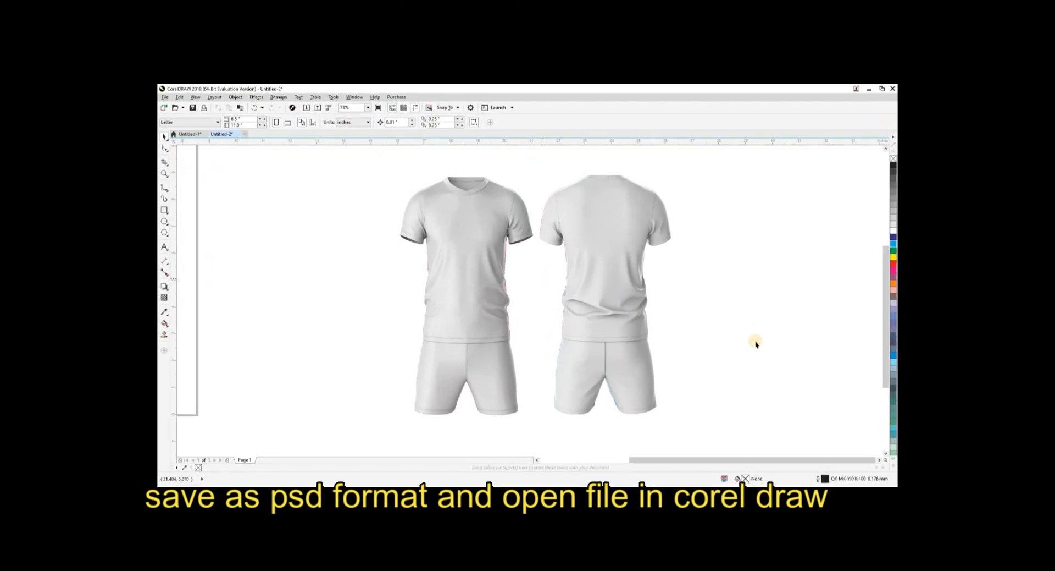
- Switch to CorelDRAW, set the nudge distance to 15 inches and try it on the back mockup, returning the mockup to its place
key(ctrl+a)
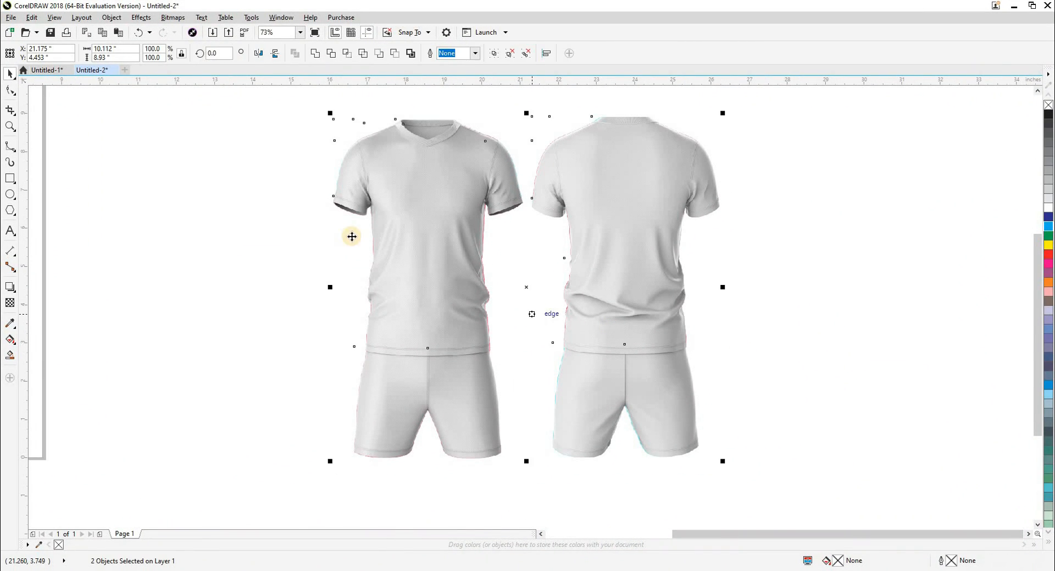
click(145, 127)
text(15)
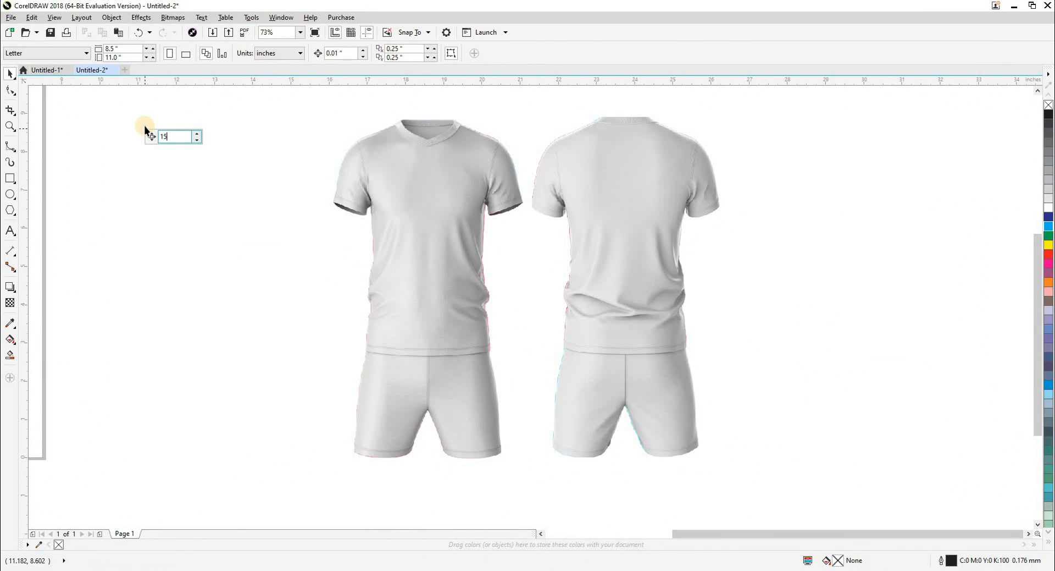
click(613, 235)
key(Right)
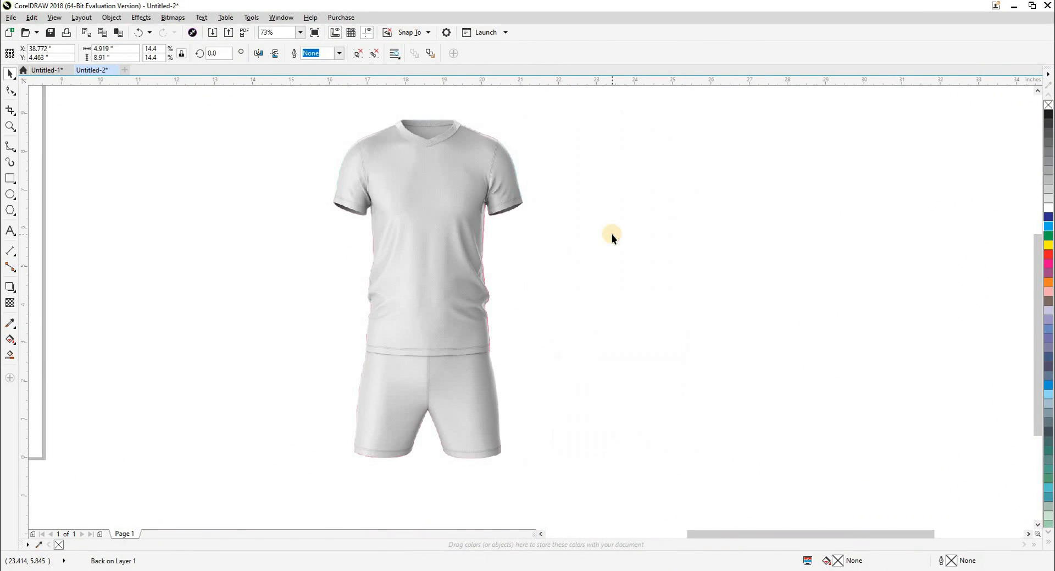
key(Left)
- Separate the front and back Fx shading groups from the colored parts by nudging each 15 inches to the right
click(468, 258)
click(652, 242)
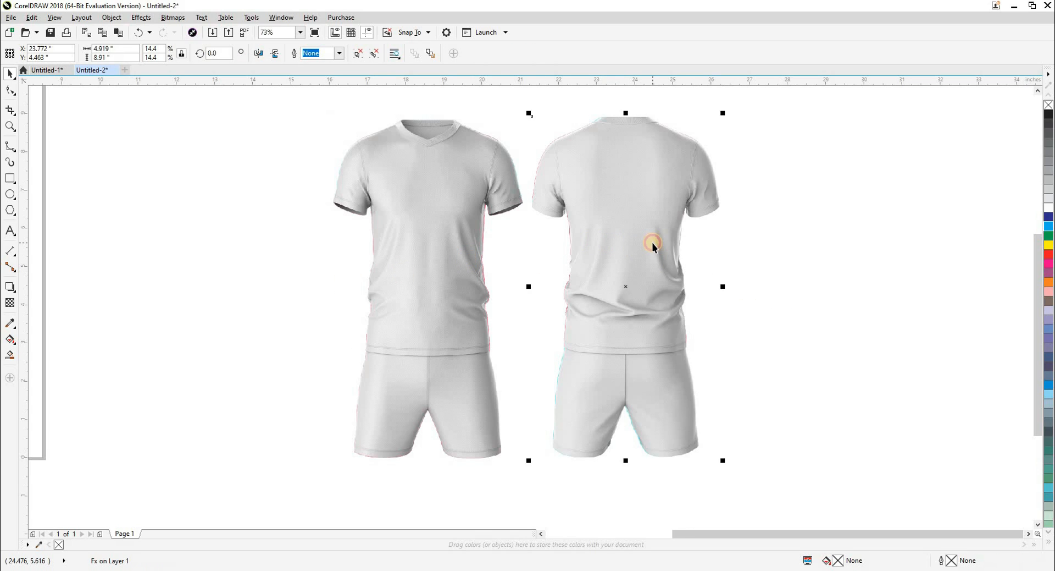
key(Right)
click(450, 246)
key(Right)
scroll(450, 245, down, 2)
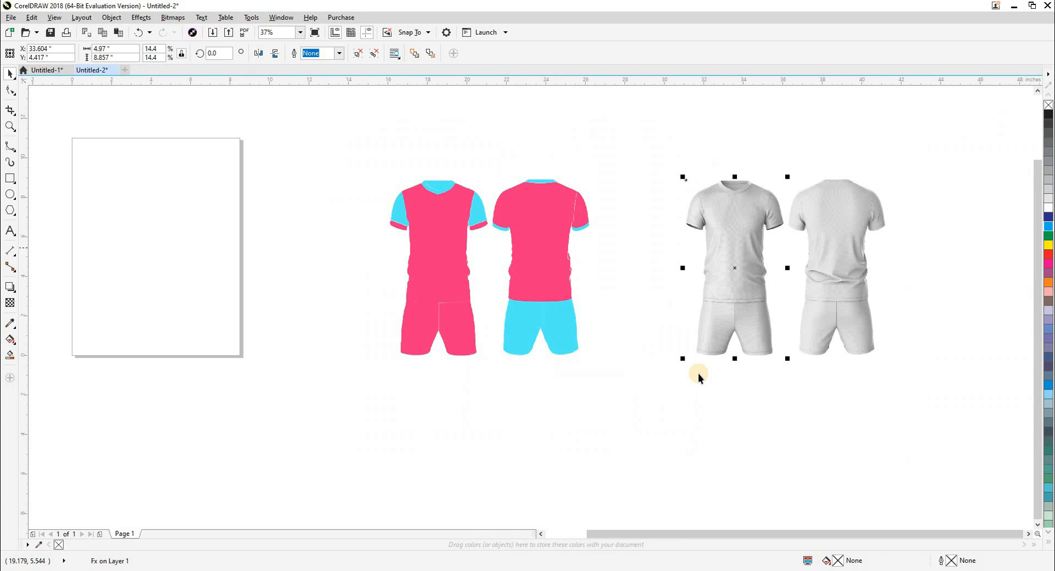
- Nudge the front kit's Smart Object group 15 inches to the left and back again
click(570, 275)
key(F2)
drag(369, 155, 602, 395)
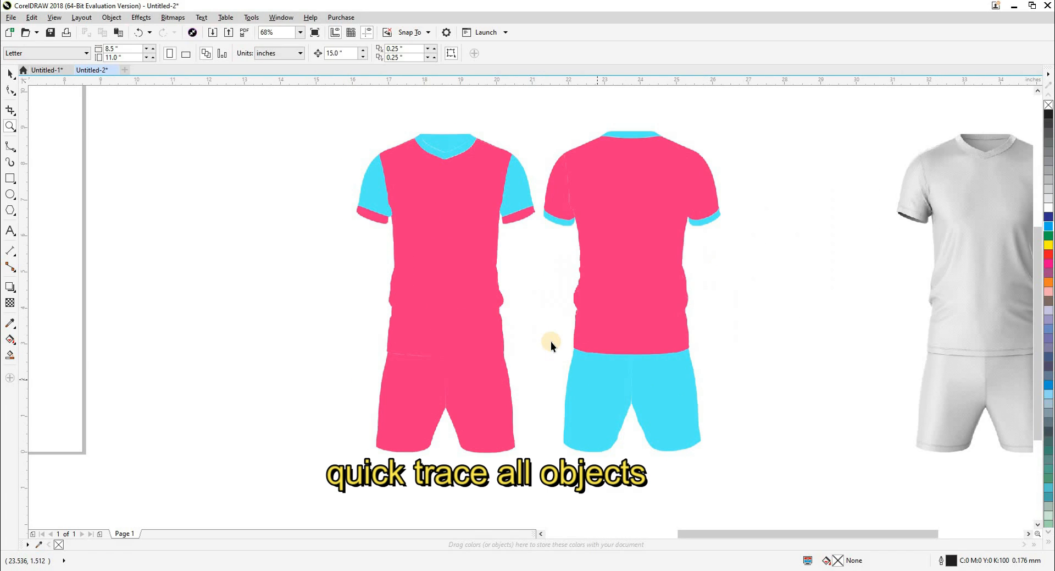
key(shift+F9)
key(shift+F9)
drag(632, 276, 803, 241)
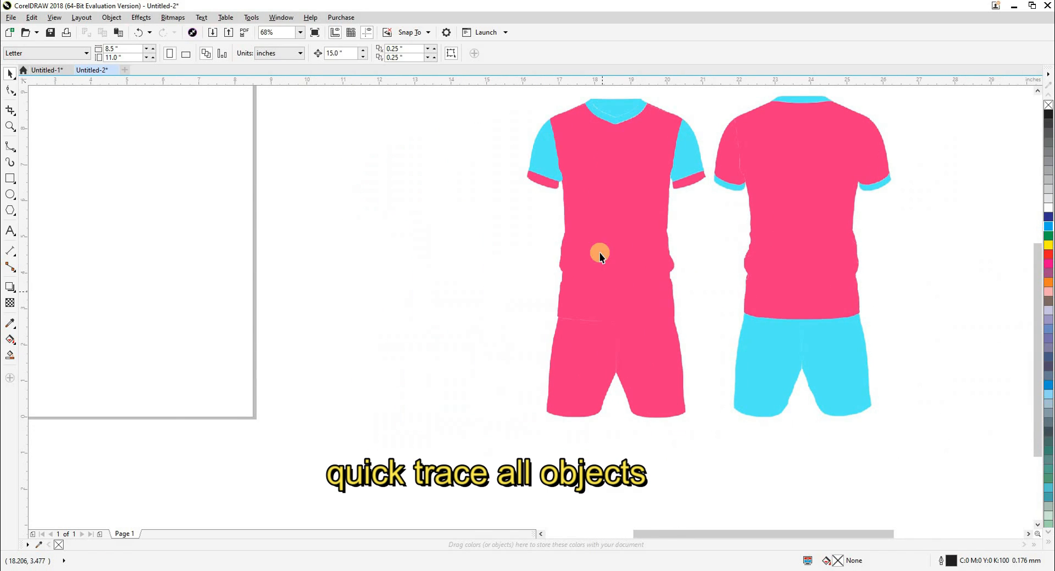
click(555, 237)
key(Left)
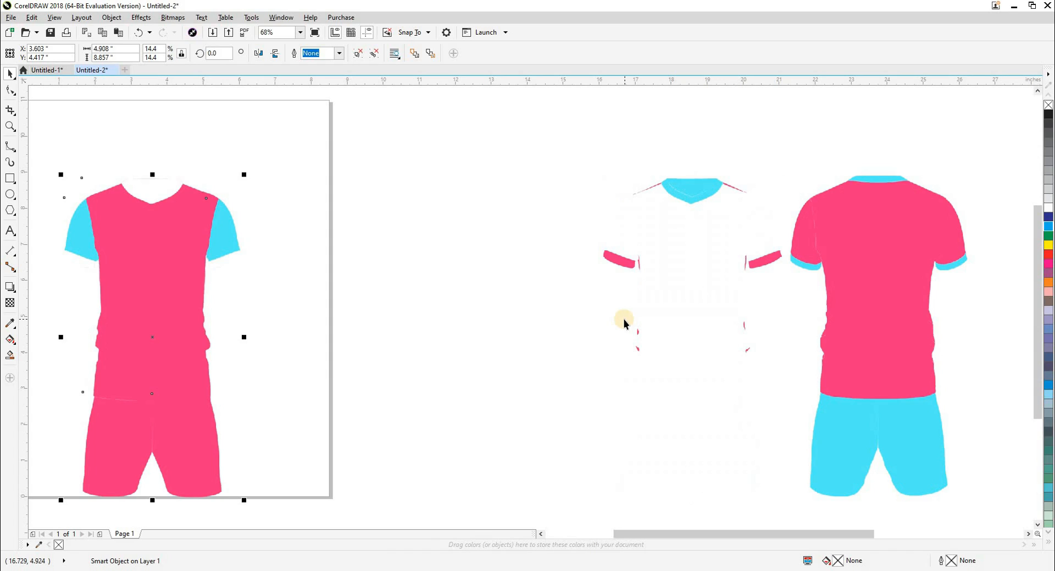
key(Right)
- Isolate the front kit's Body bitmap by nudging it 15 inches left onto the page, and quick trace it
scroll(595, 306, down, 2)
drag(536, 210, 688, 421)
drag(791, 437, 702, 196)
click(702, 196)
key(F2)
drag(513, 207, 653, 408)
click(644, 276)
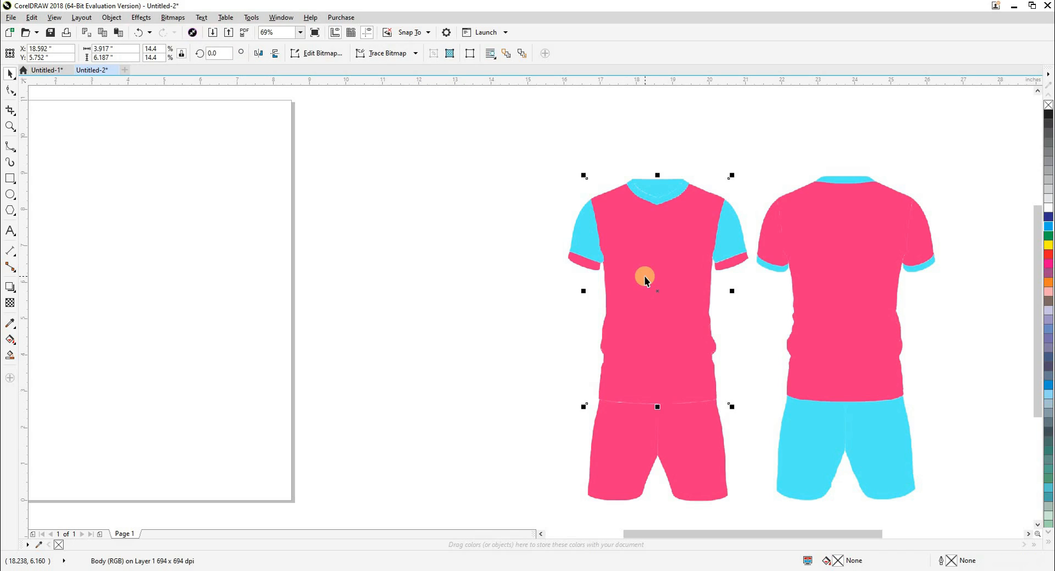
key(Left)
scroll(358, 264, left, 5)
click(385, 53)
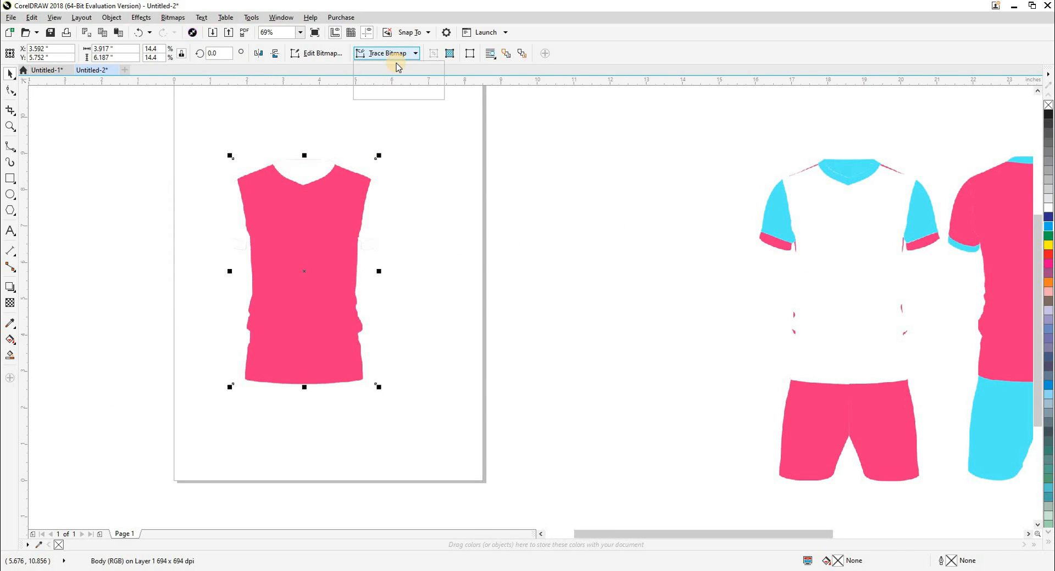
click(491, 318)
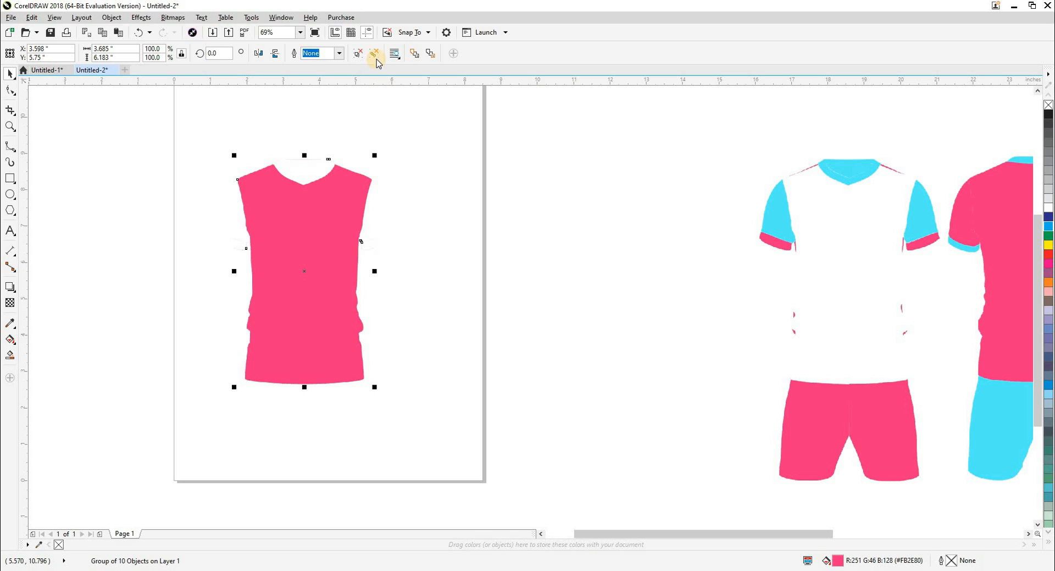
- Ungroup the traced body, set its main curve aside 15 inches to the left, and delete the leftover pieces on the page
click(495, 246)
click(344, 245)
scroll(461, 259, down, 2)
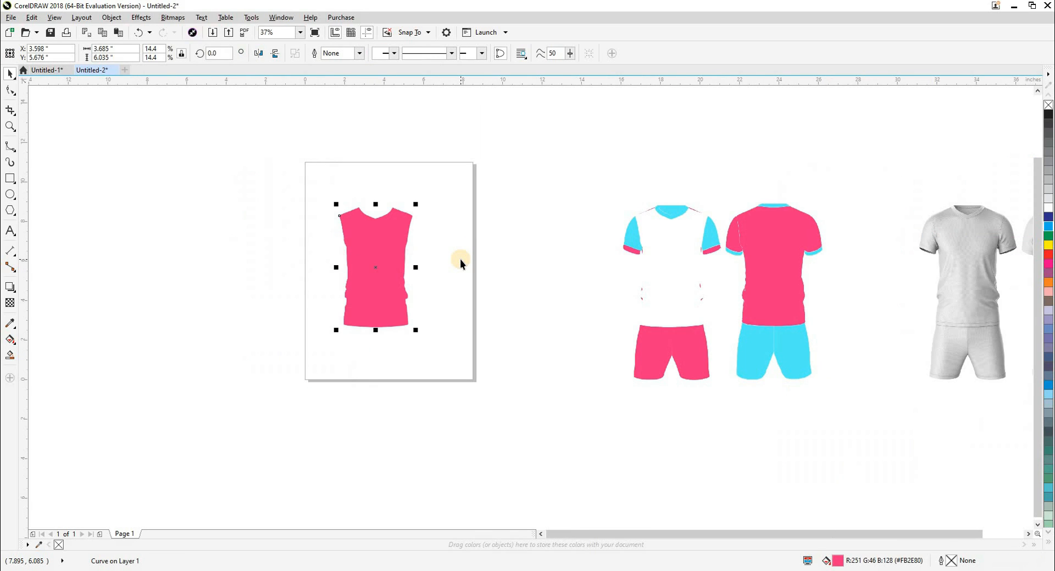
key(Left)
drag(374, 274, 265, 110)
key(Delete)
- Nudge the pink body curve 15 inches right, back onto the page, and deselect it
click(101, 245)
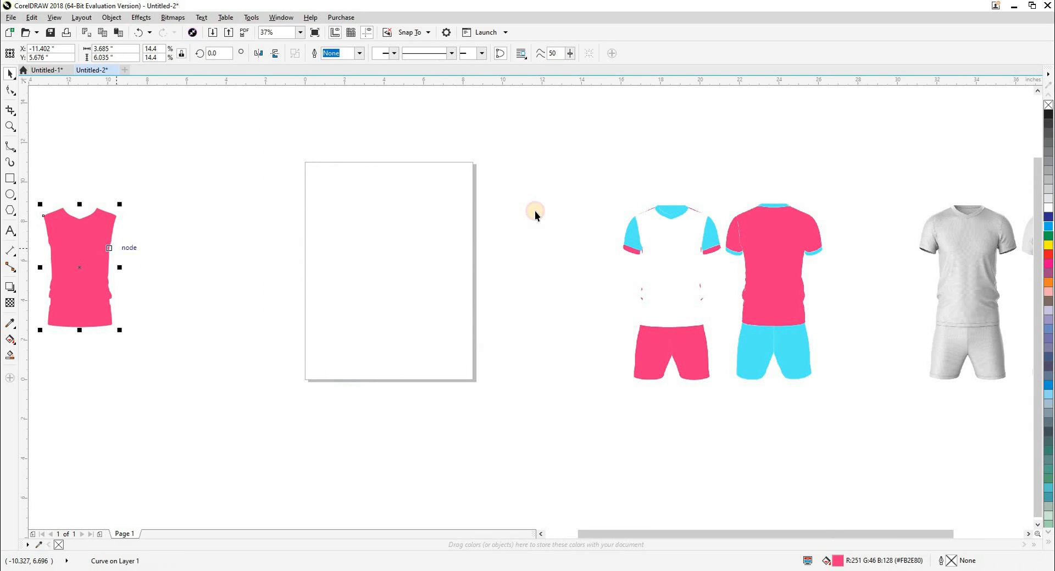
key(Right)
click(544, 208)
click(645, 278)
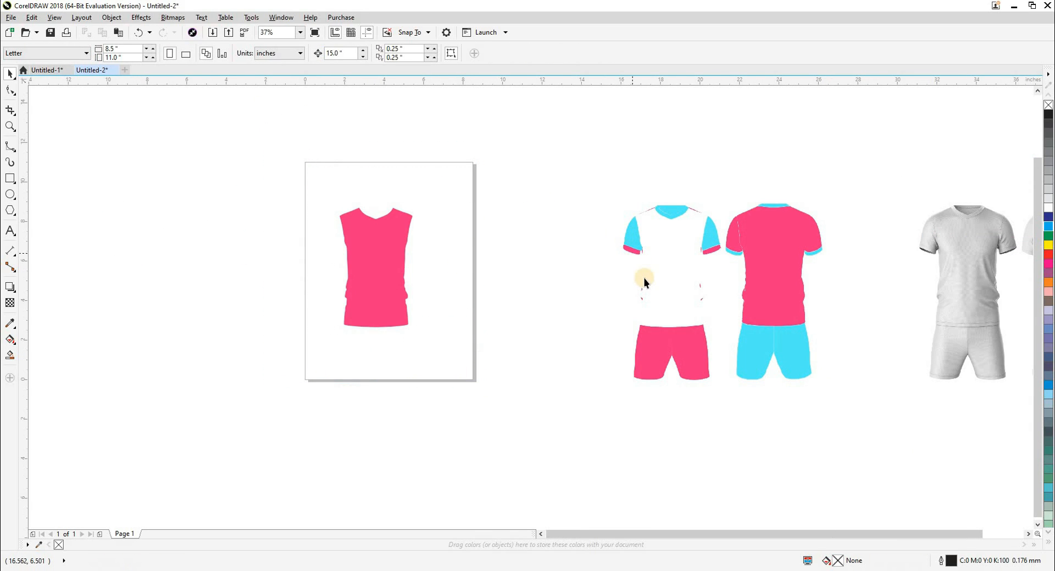
- Nudge the front kit's cyan sleeve bitmap at the body's left side 15 inches onto the page and quick trace it
click(634, 237)
key(Left)
click(379, 58)
click(388, 68)
- Set the traced sleeve aside 15 inches left, ungroup it, and nudge its main curve 15 inches back beside the body
key(Left)
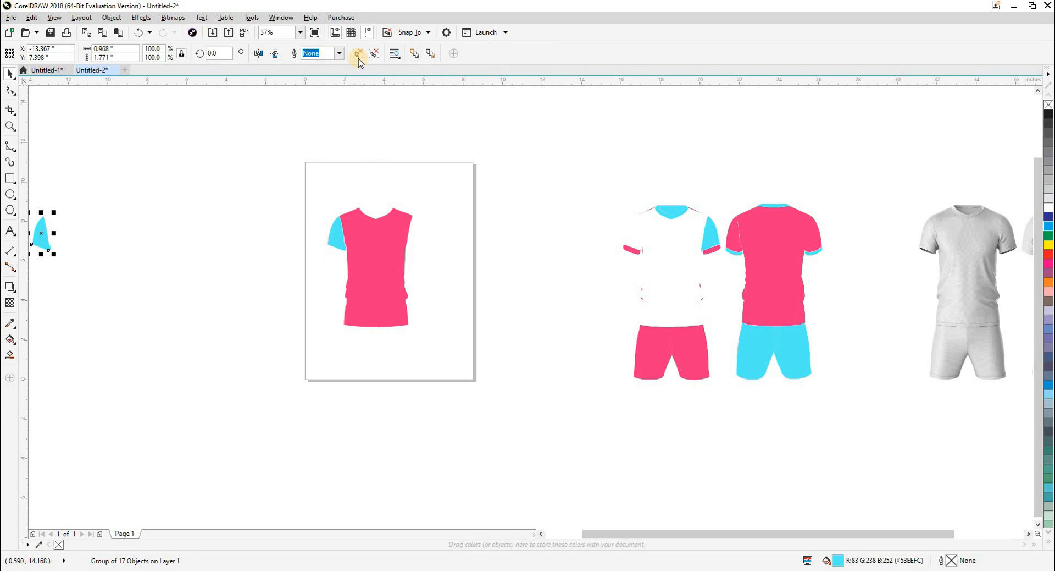
click(62, 236)
click(42, 234)
key(Right)
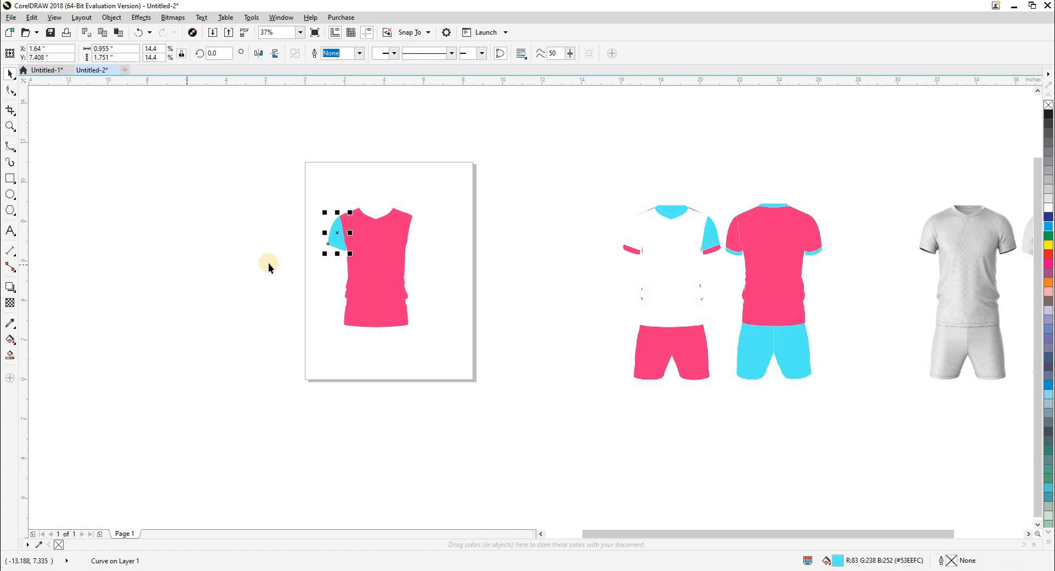
- Set the traced sleeve curve aside 15 inches down, delete the leftover piece beside the body, and nudge the curve 15 inches back up
key(Down)
click(336, 238)
key(Delete)
scroll(292, 364, down, 2)
drag(292, 366, 432, 517)
key(Up)
scroll(463, 360, up, 2)
- Quick trace the front kit's other cyan sleeve bitmap and ungroup the traced result
click(714, 138)
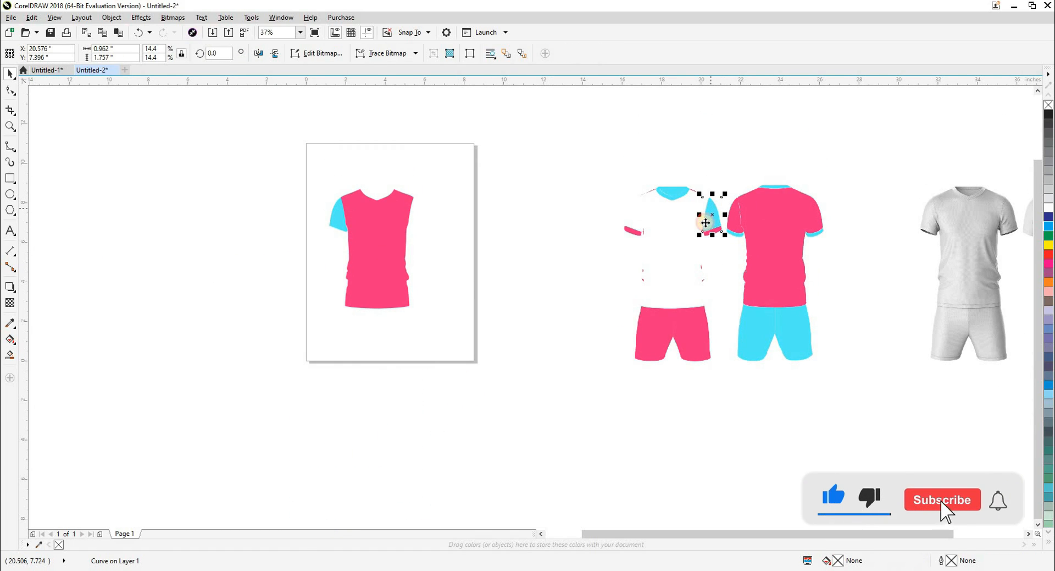
click(405, 53)
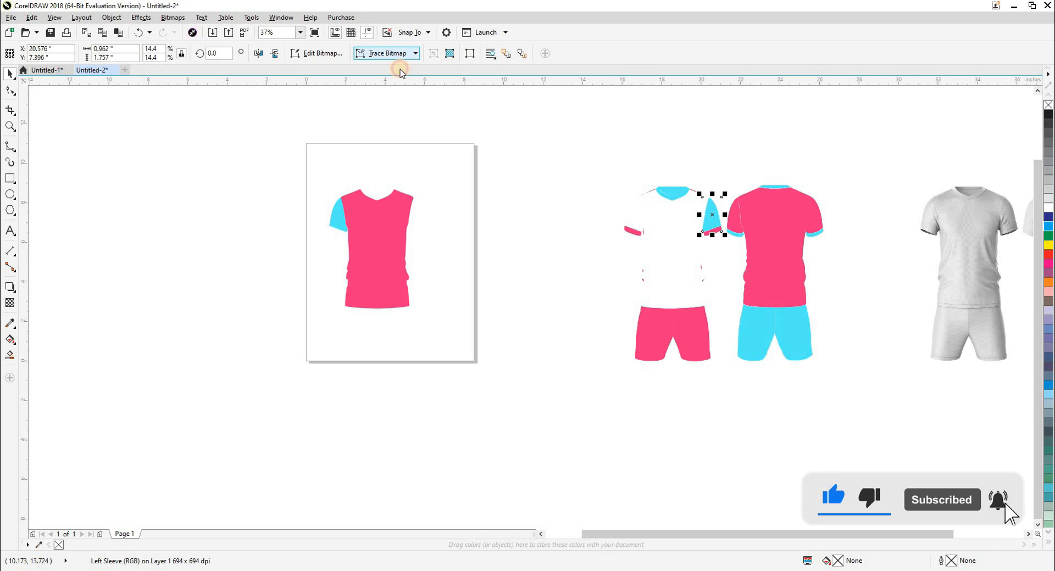
key(Return)
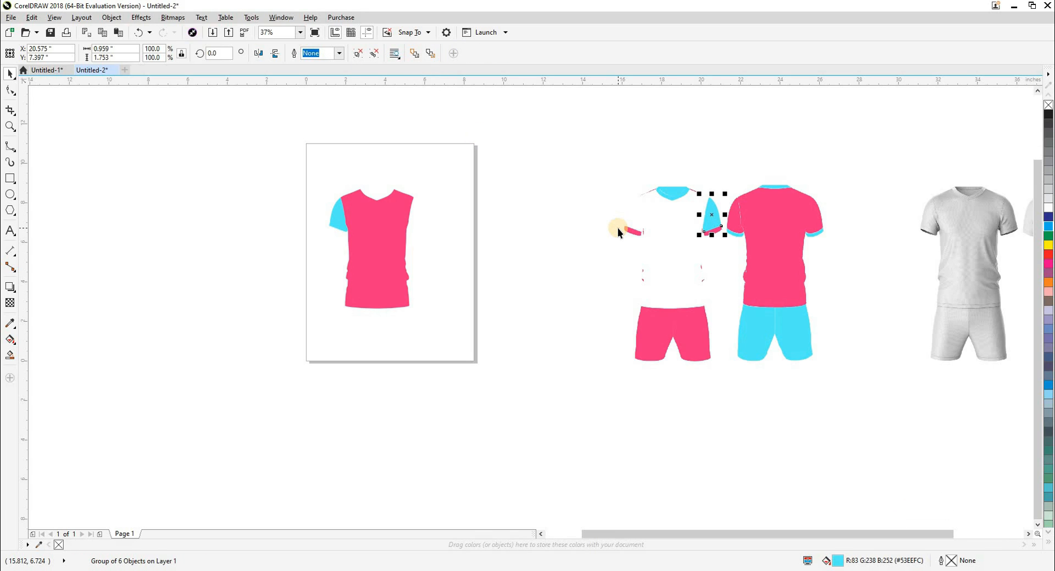
key(ctrl+u)
key(Escape)
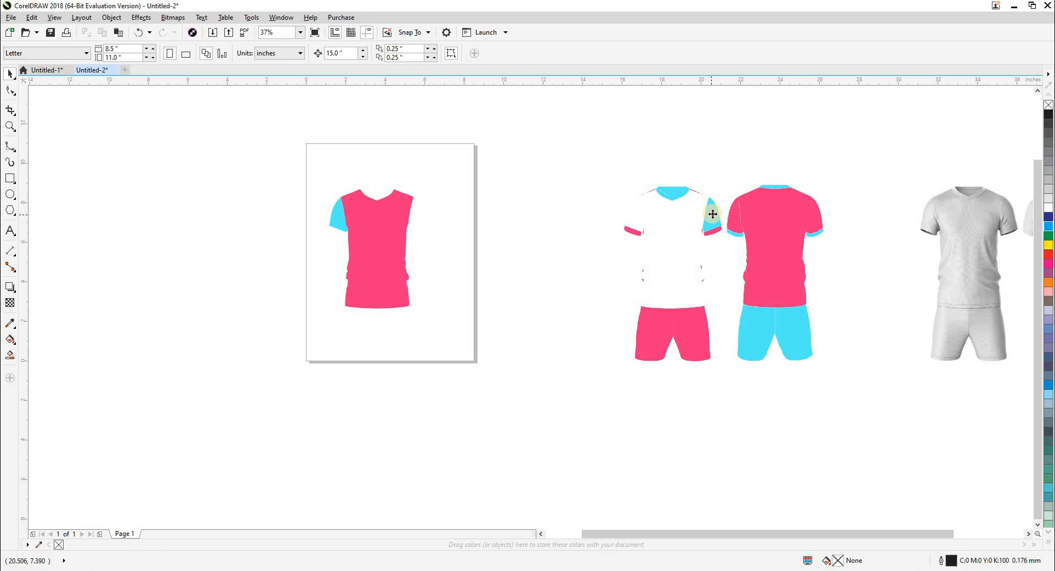
- Nudge the second sleeve's main curve 15 inches left onto the page beside the body and clear the sleeve bitmap from the source kit
click(711, 215)
key(Left)
click(703, 212)
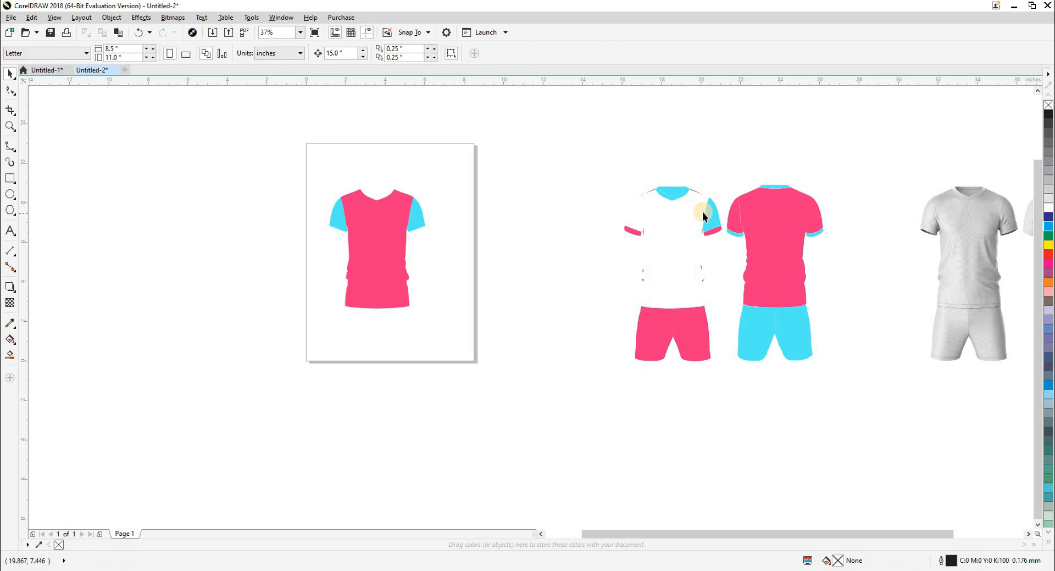
click(706, 218)
key(Left)
click(704, 163)
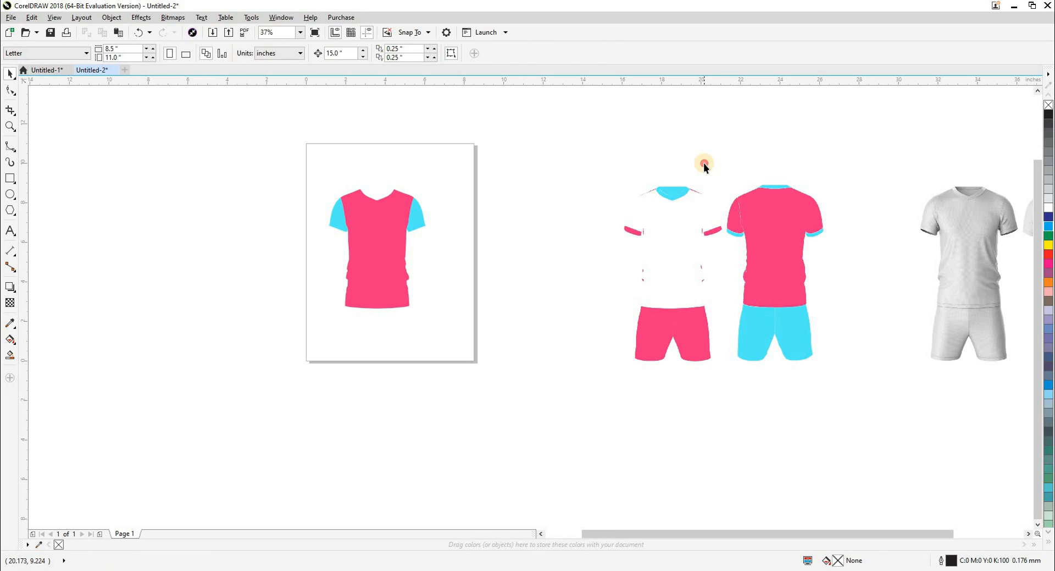
- Outline trace the front kit's pink cuffs bitmap as Clipart and ungroup the result
click(634, 231)
click(385, 53)
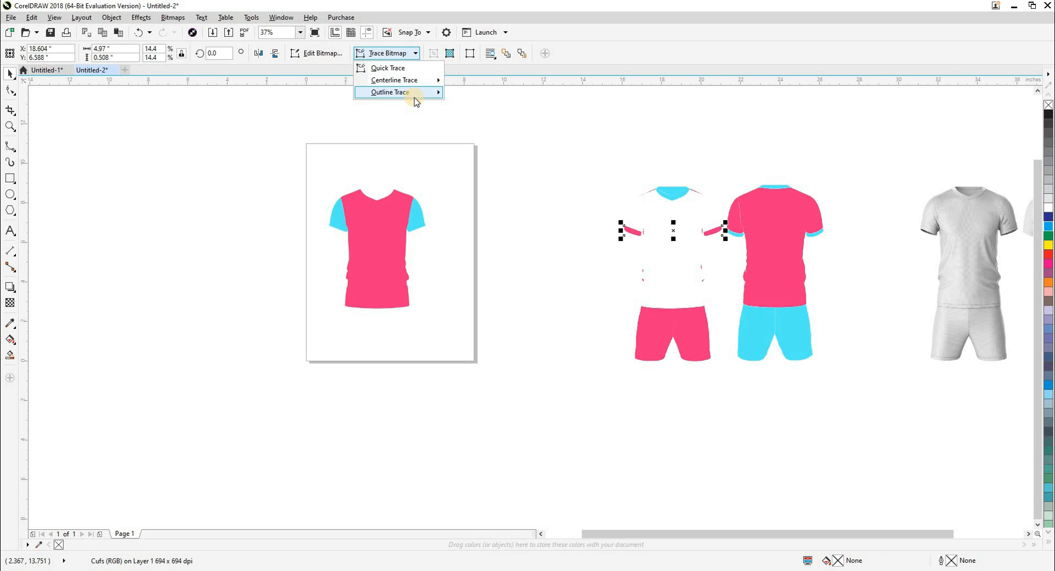
mouse_move(415, 94)
click(500, 129)
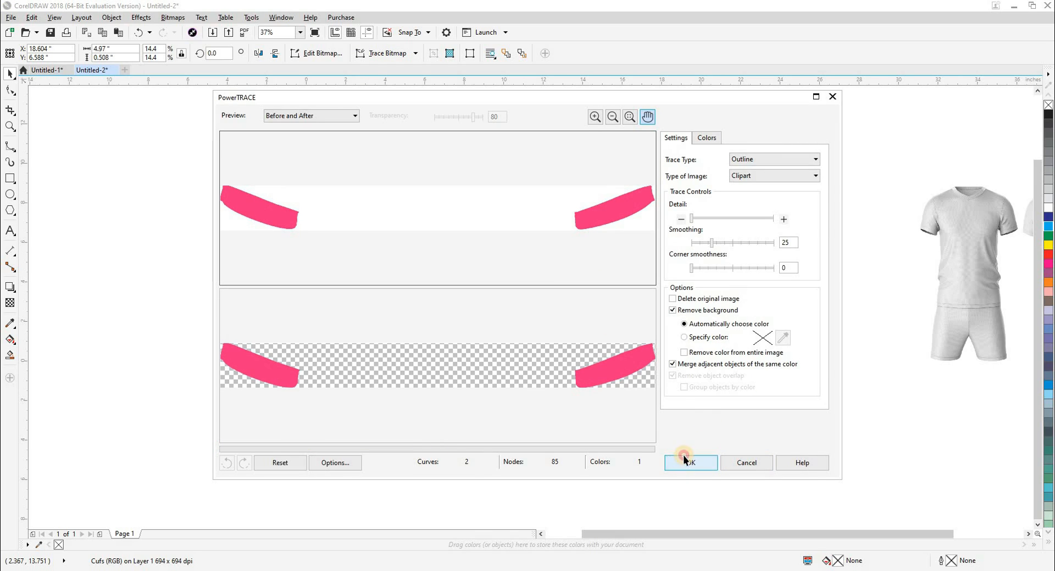
click(688, 462)
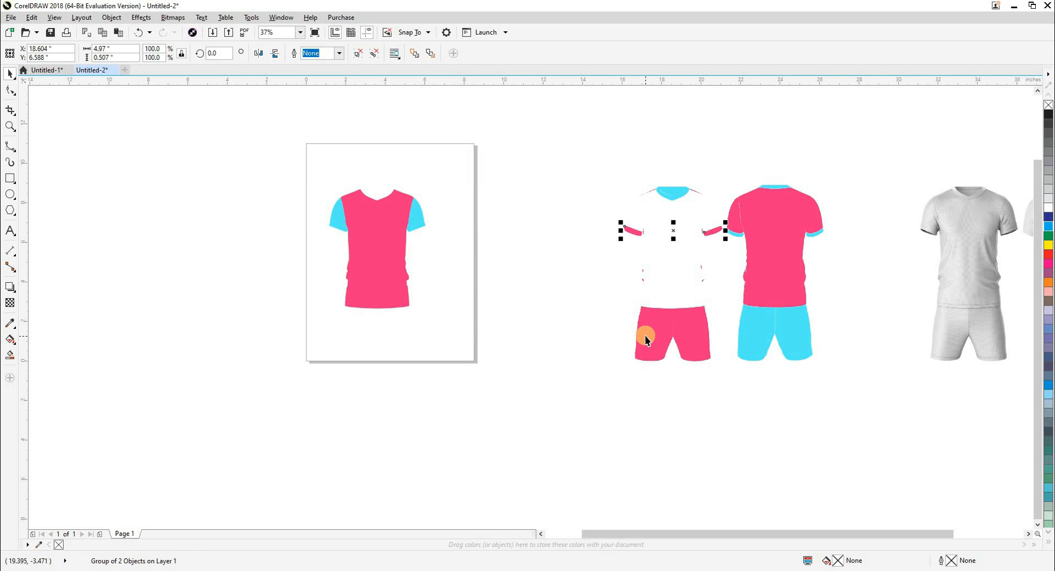
key(ctrl+u)
click(587, 303)
- Nudge both traced cuff curves together 15 inches left onto the sleeves on the page
scroll(695, 243, up, 1)
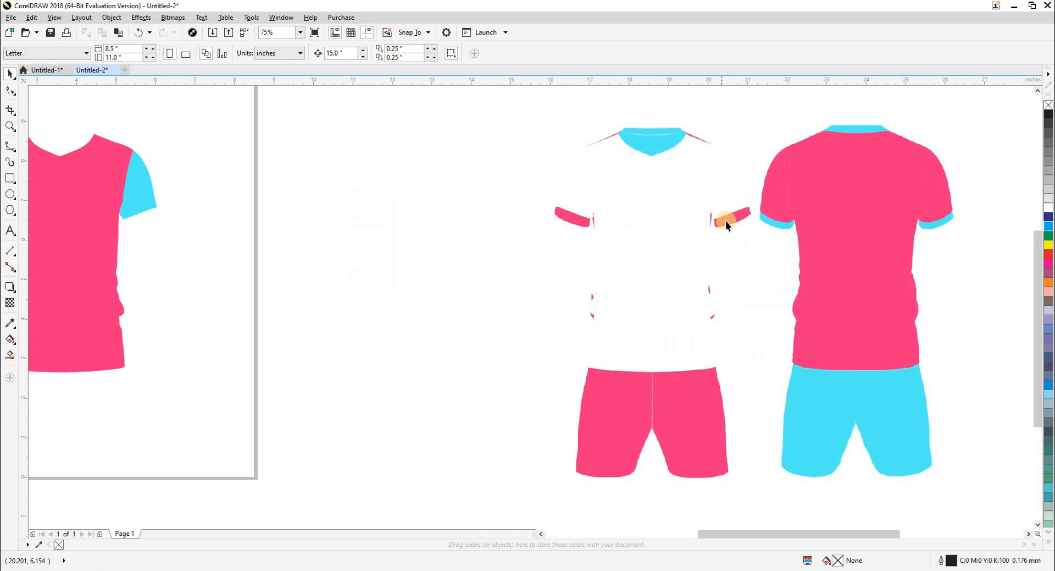
click(727, 220)
shift+click(561, 218)
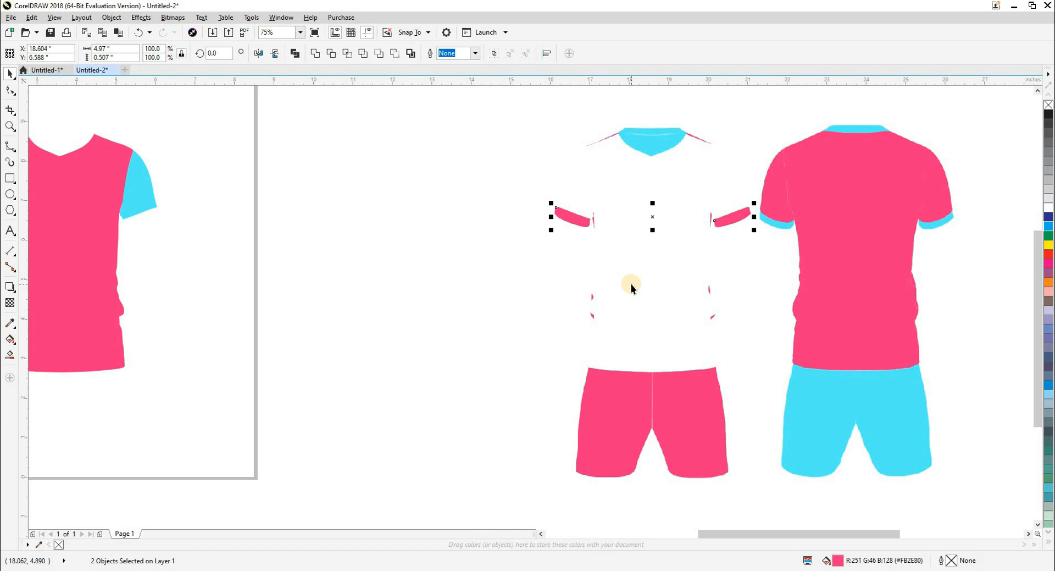
scroll(631, 283, down, 1)
key(Left)
click(547, 268)
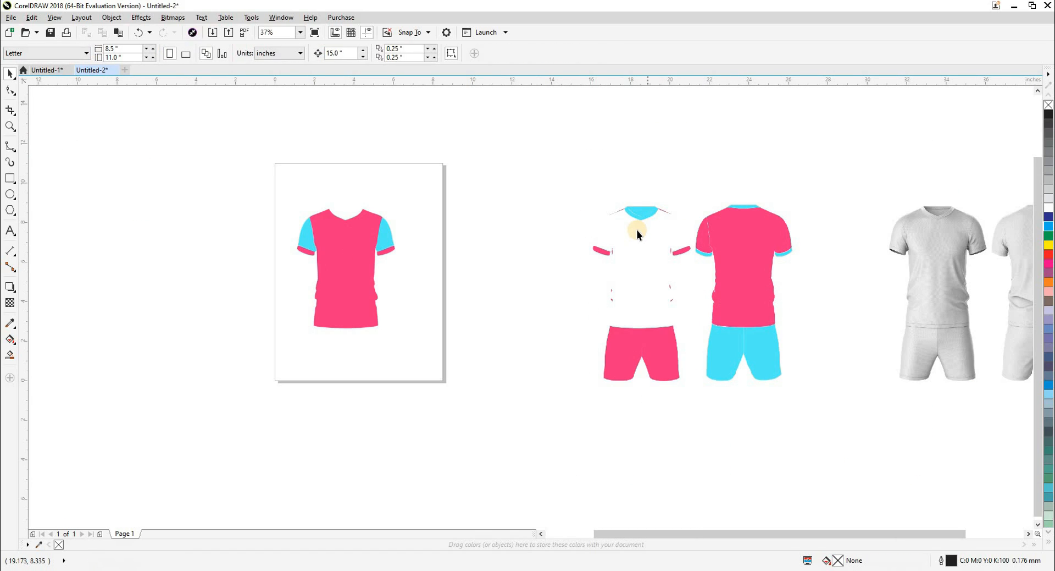
- Outline trace the front kit's cyan collar bitmap as Clipart
scroll(642, 211, up, 2)
click(632, 231)
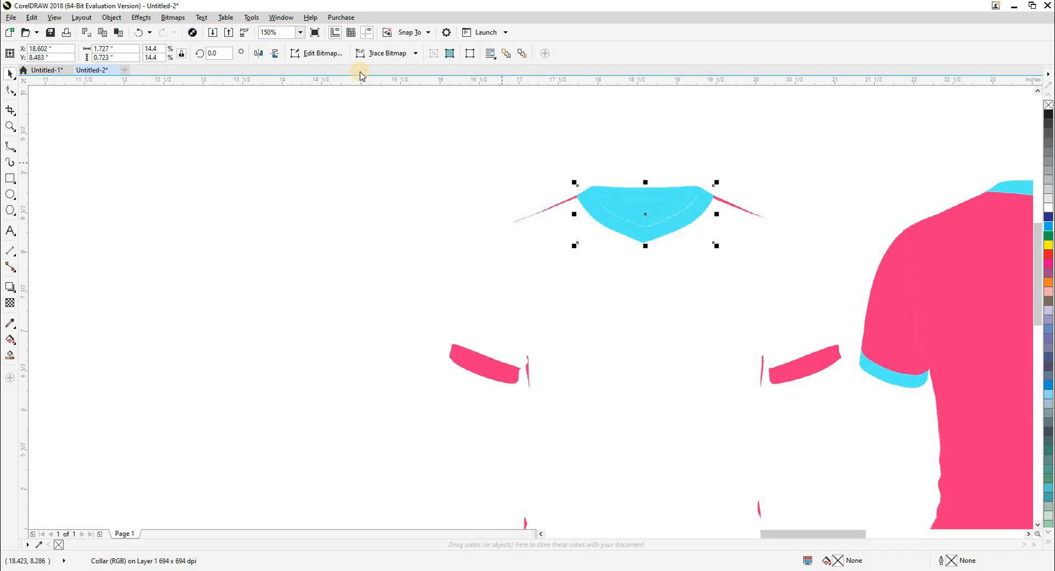
click(387, 53)
mouse_move(410, 94)
click(498, 131)
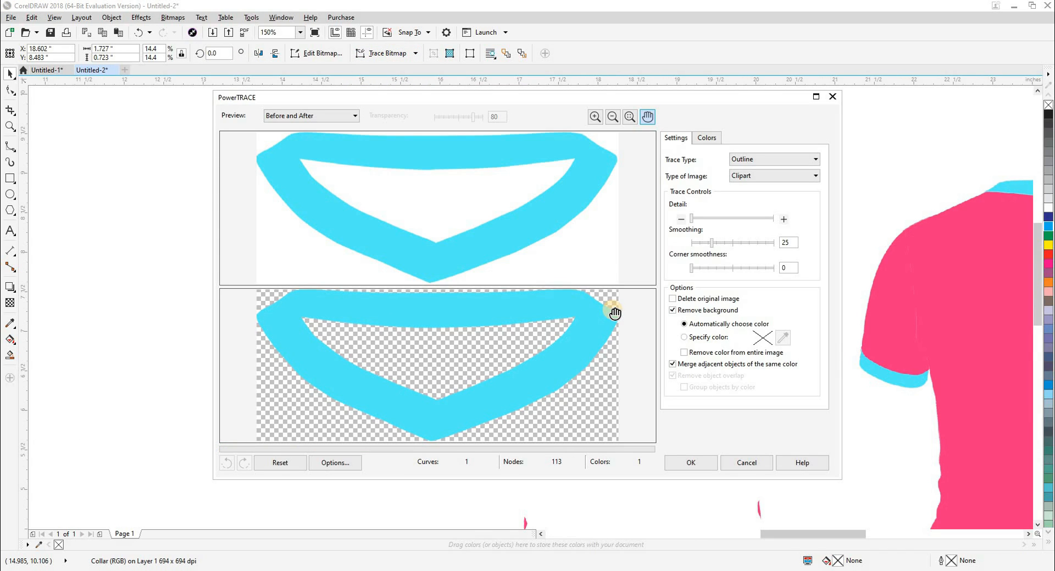
click(691, 461)
- Move the traced collar 15 inches left onto the shirt and clear the collar and cuffs bitmaps from the source kit
scroll(707, 282, down, 1)
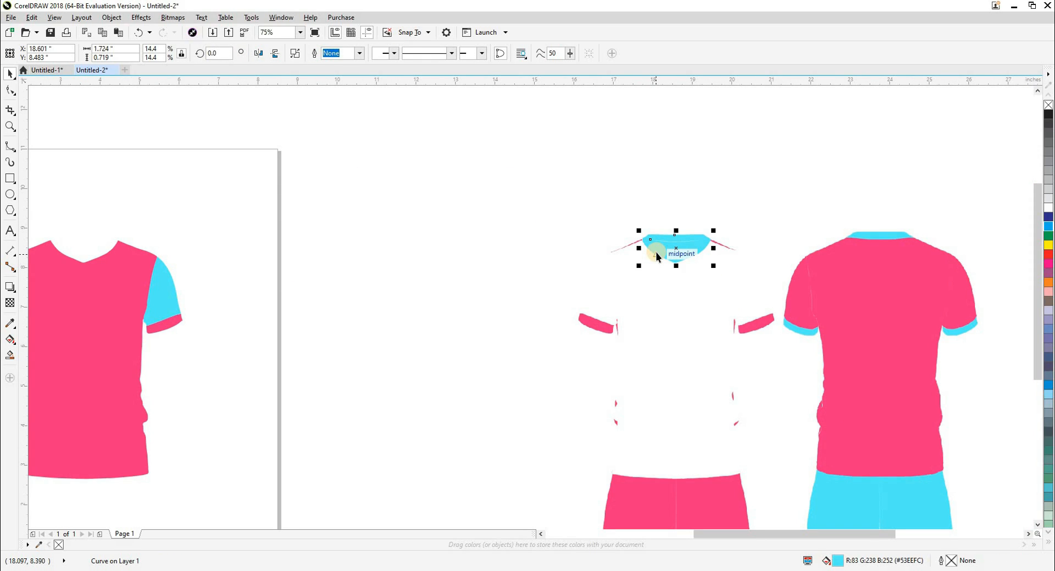
key(p)
click(656, 251)
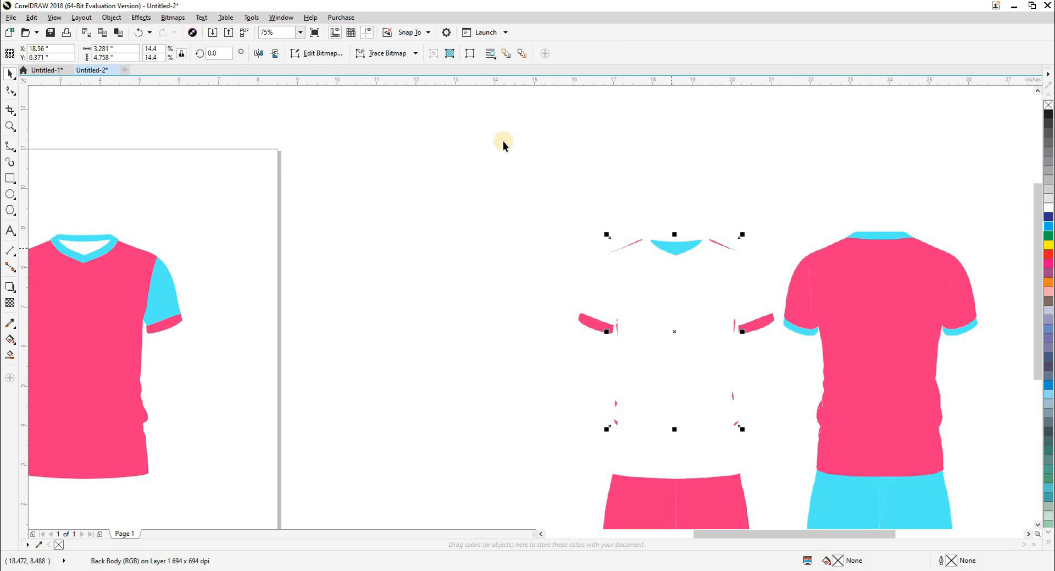
drag(674, 330, 568, 257)
key(ctrl+z)
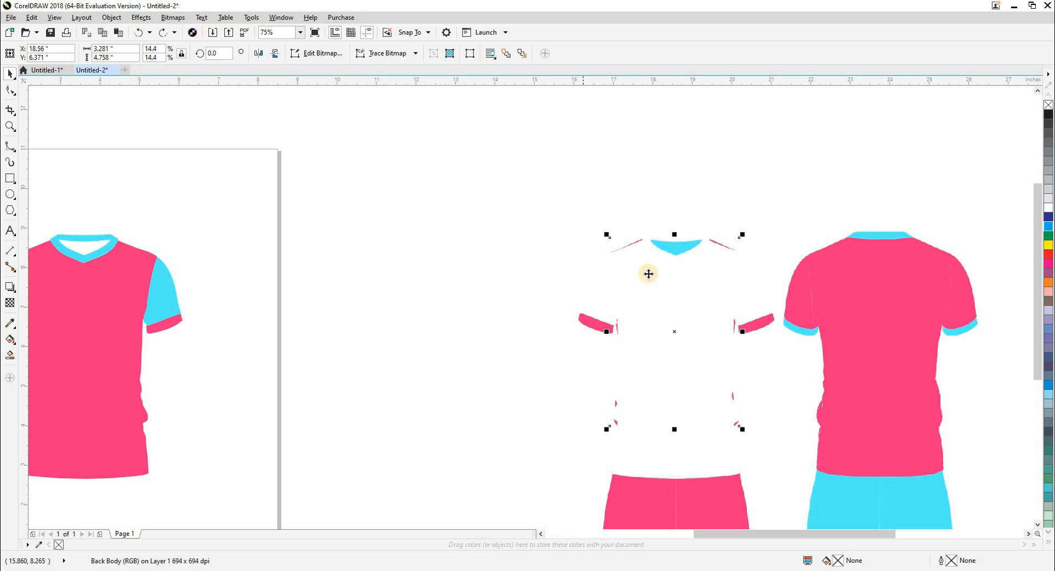
key(Escape)
click(590, 324)
key(Delete)
- Outline trace the cyan inner collar bitmap as Clipart
scroll(694, 248, up, 1)
click(671, 246)
drag(583, 176, 734, 318)
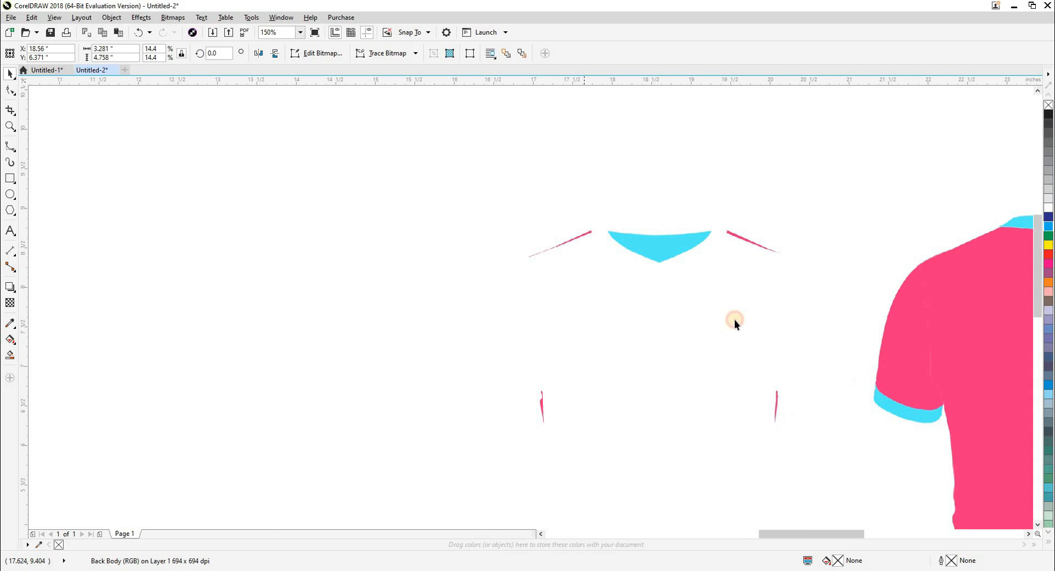
click(390, 55)
mouse_move(407, 89)
click(467, 127)
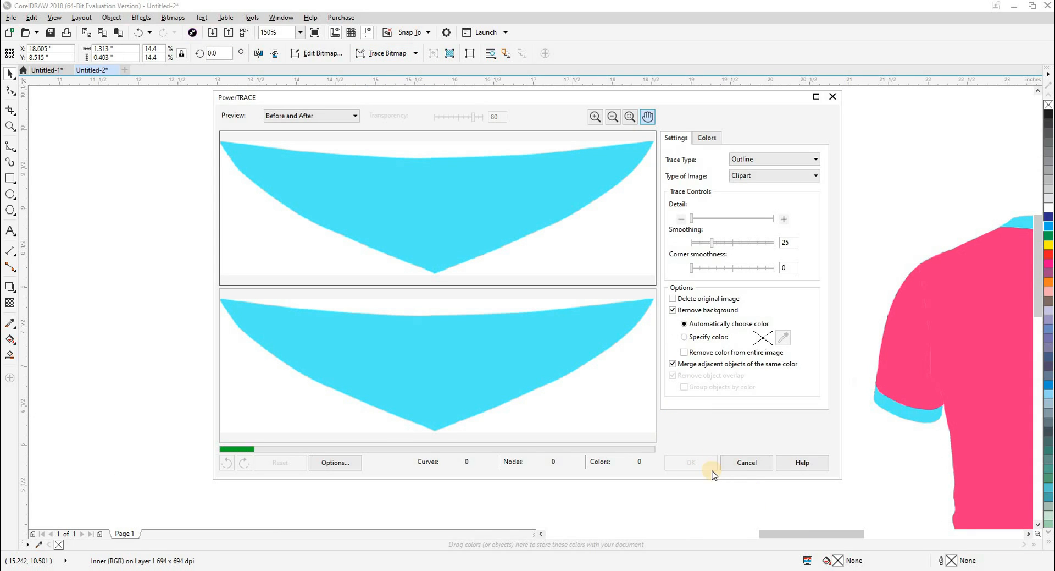
key(Return)
- Move the traced inner collar 15 inches left onto the shirt and delete its source bitmap
scroll(710, 323, down, 3)
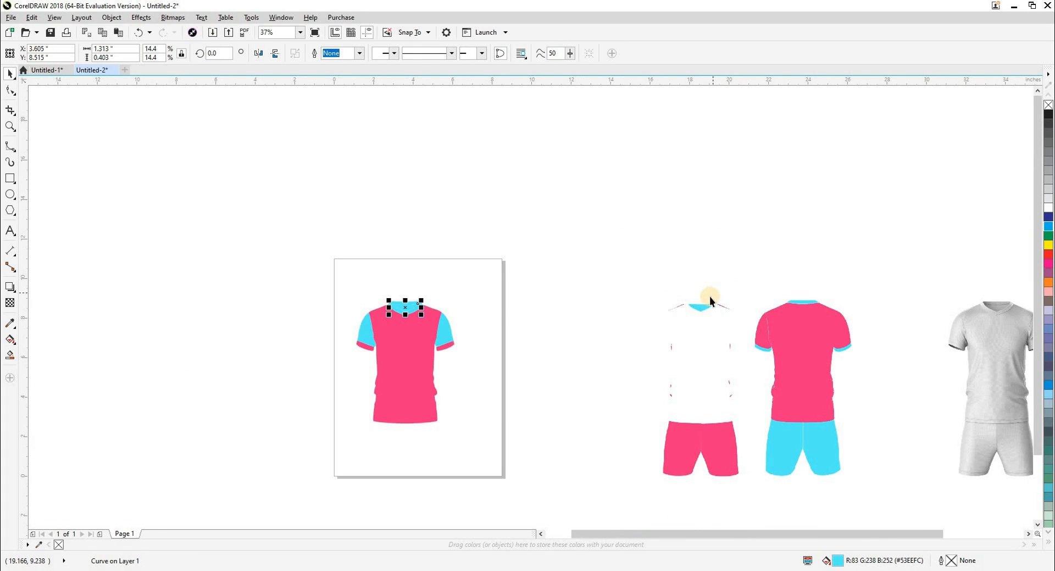
scroll(710, 295, up, 2)
key(Delete)
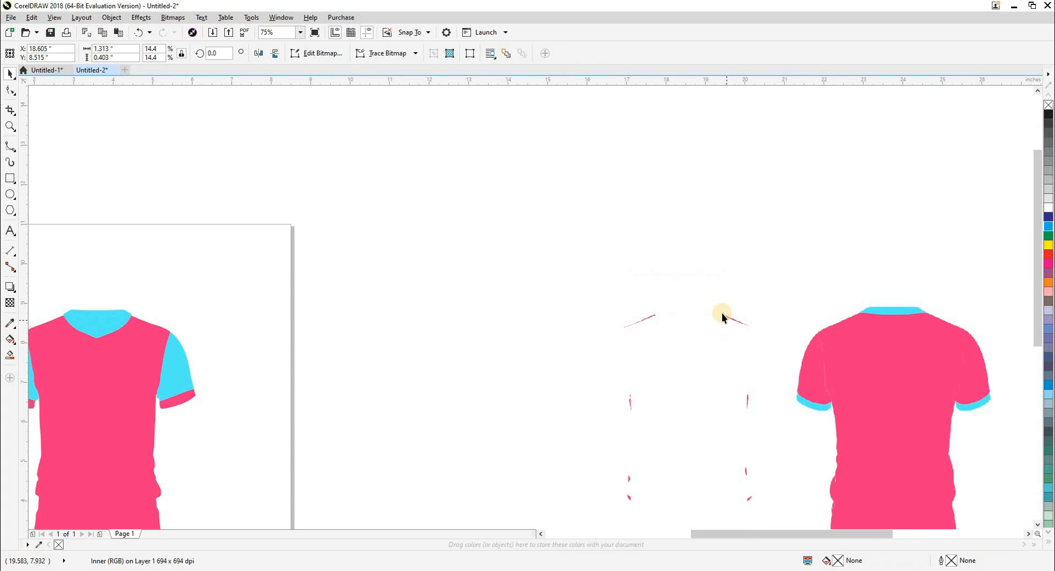
- Outline trace the front kit's Back Body bitmap with its small pink slivers as Clipart
click(719, 327)
scroll(720, 329, down, 3)
scroll(726, 328, up, 4)
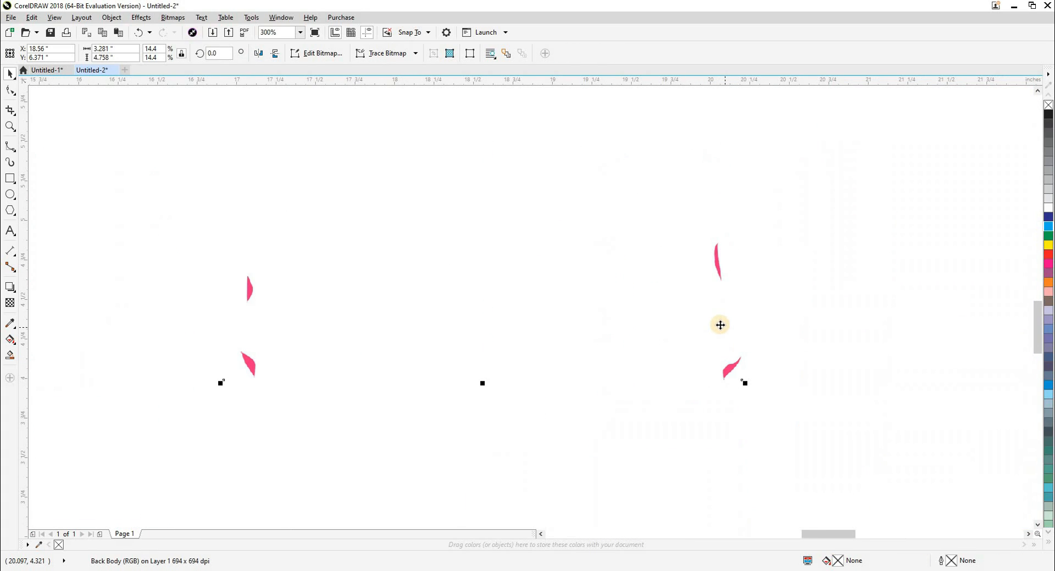
click(388, 53)
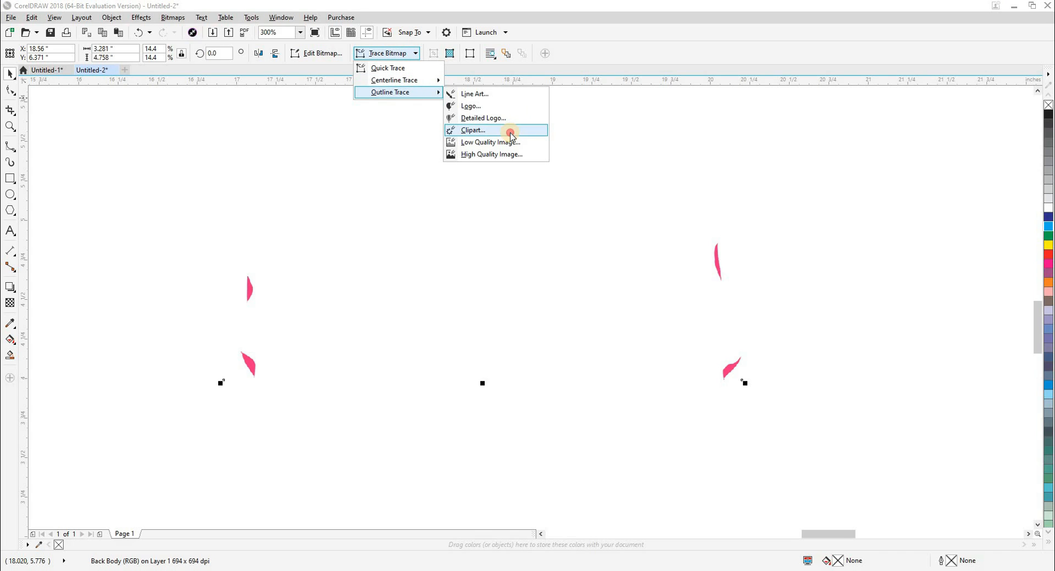
click(509, 127)
click(248, 203)
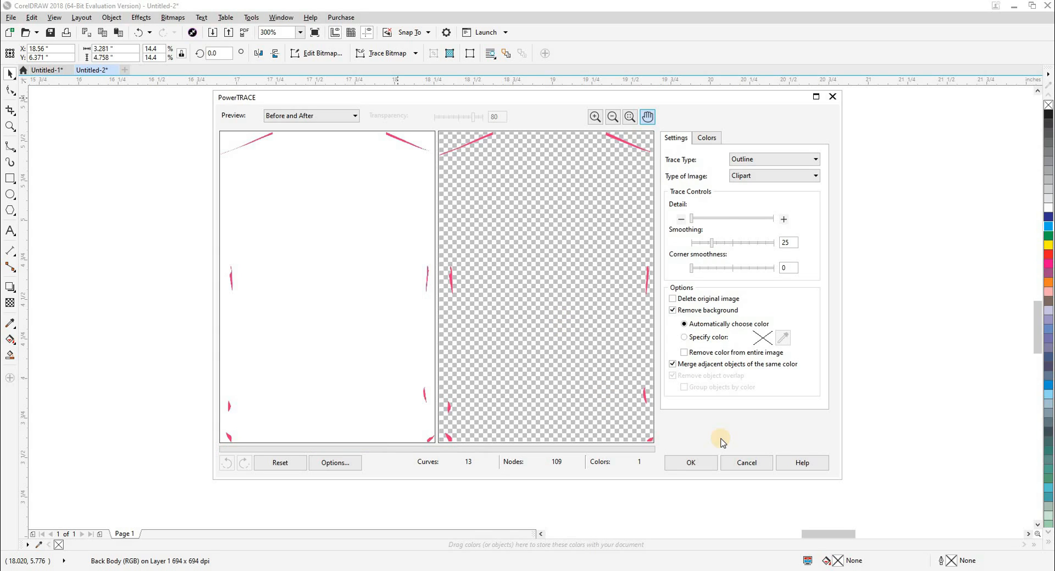
click(703, 463)
- Set the traced back body slivers aside 15 inches up and combine them into a single curve
scroll(717, 319, down, 5)
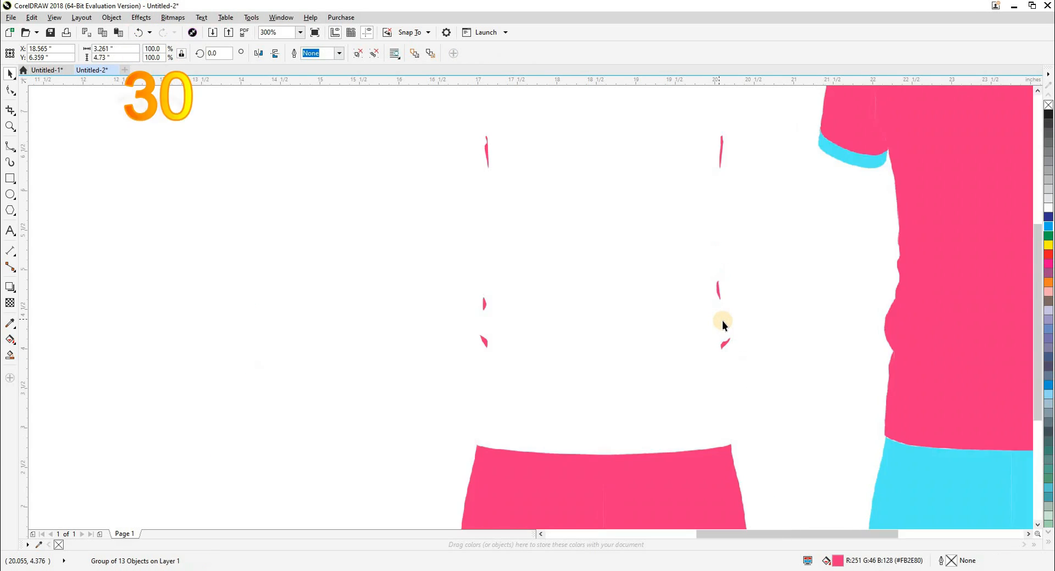
drag(590, 292, 620, 398)
key(Up)
drag(644, 279, 574, 416)
key(z)
drag(573, 169, 713, 344)
key(shift+F9)
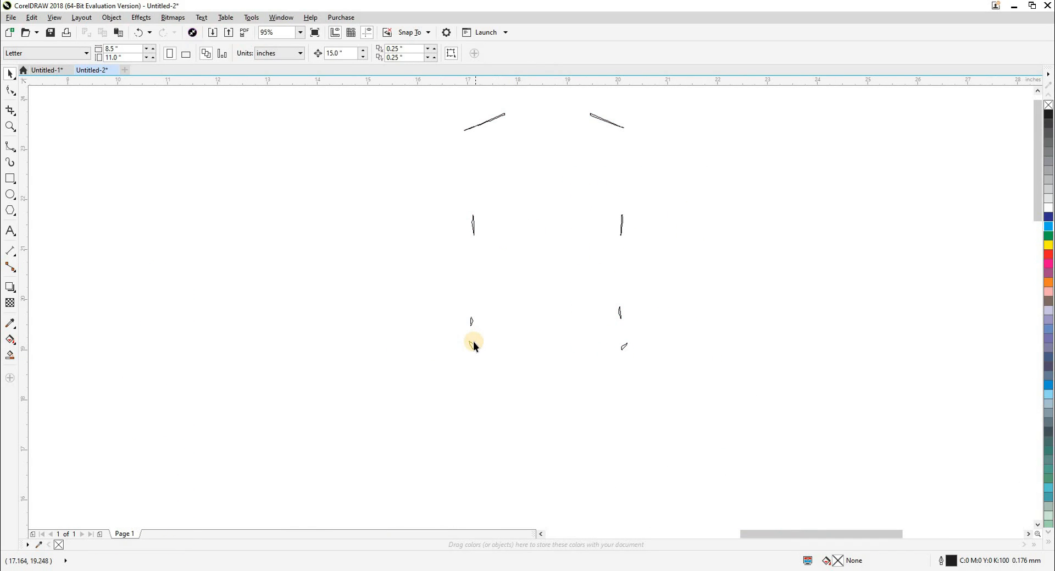
scroll(447, 382, down, 2)
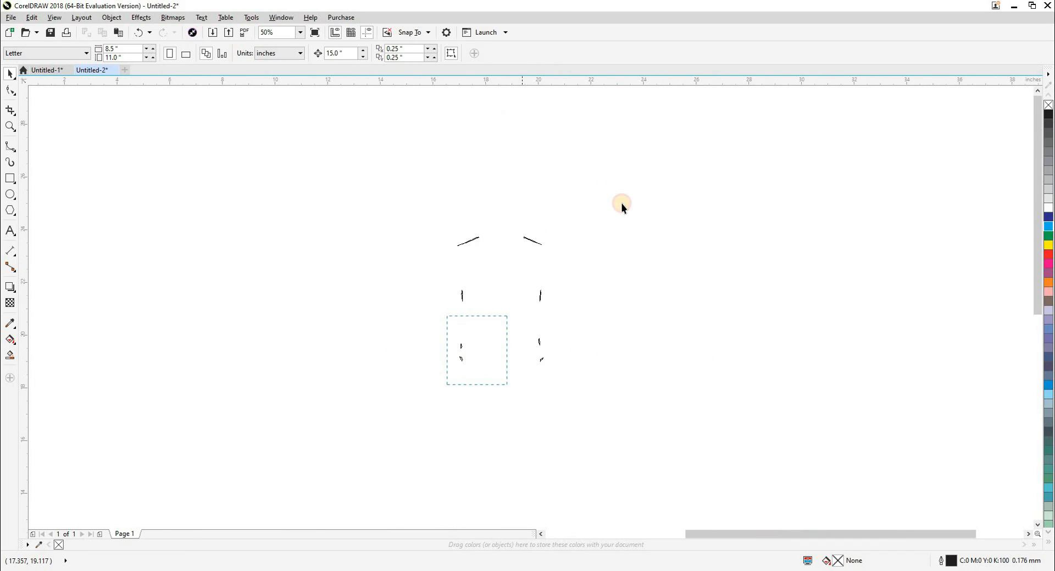
key(ctrl+a)
key(ctrl+l)
key(shift+F9)
scroll(646, 213, down, 2)
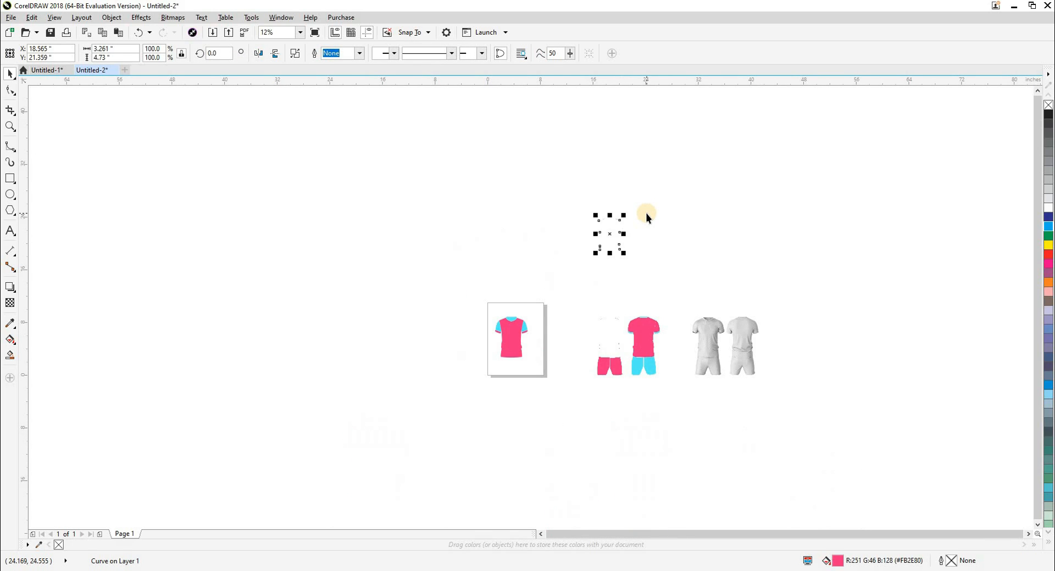
- Nudge the combined slivers 15 inches down and 15 inches left onto the shirt, and clear the Back Body bitmap from the source kit
key(Down)
key(Left)
click(630, 272)
key(F2)
drag(564, 284, 641, 427)
key(shift+F9)
click(564, 206)
key(shift+F9)
- Quick trace the half of the front shorts farther from the back kit, ungroup it, and nudge its main curve 15 inches left onto the page
click(549, 330)
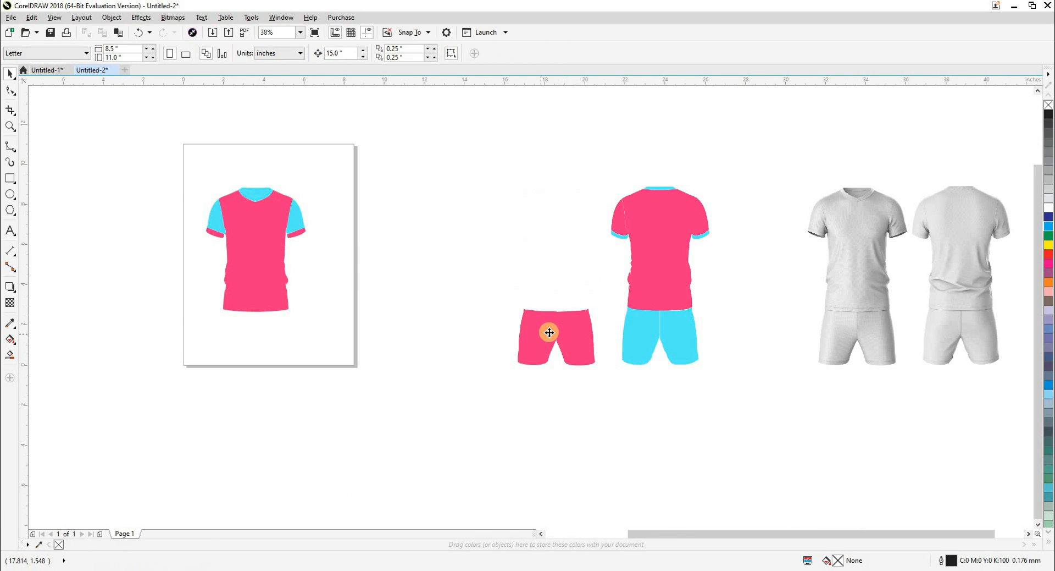
click(391, 59)
click(391, 69)
click(500, 321)
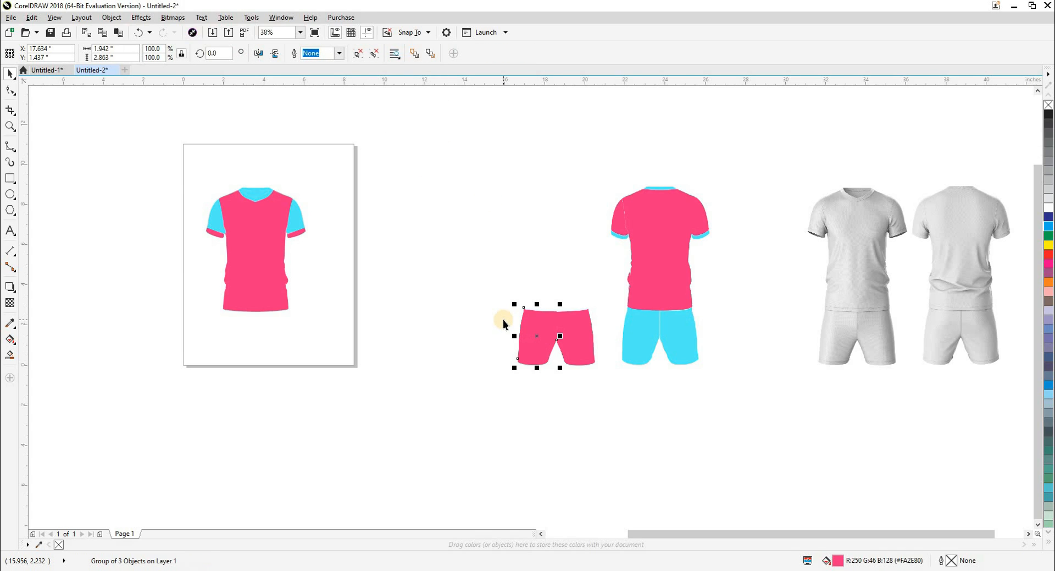
key(ctrl+u)
click(457, 339)
click(539, 335)
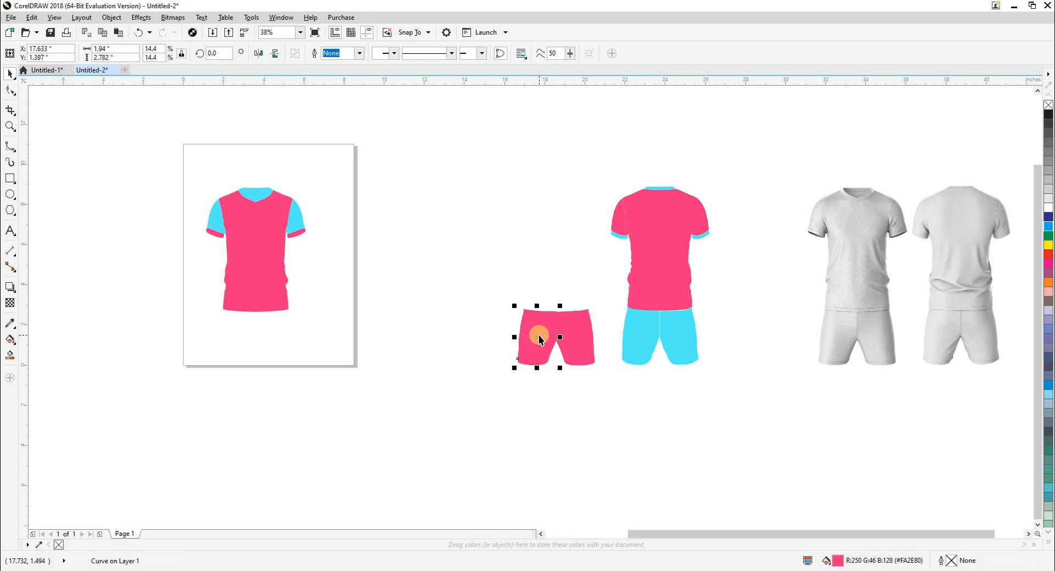
key(Left)
- Quick trace the front kit's Left Short bitmap and ungroup the traced result
click(575, 335)
click(388, 60)
click(389, 68)
click(510, 320)
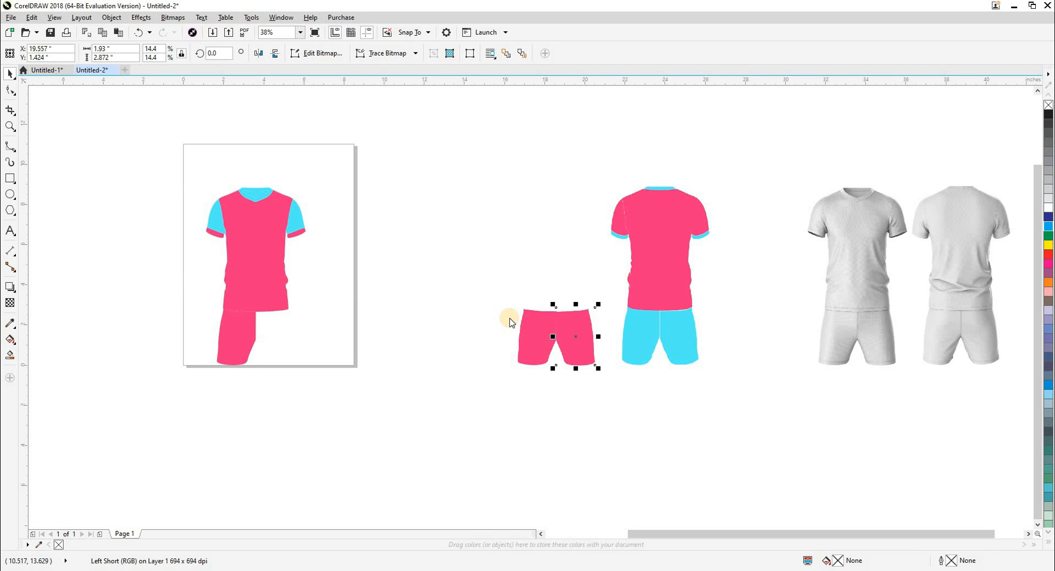
click(377, 60)
click(419, 151)
- Nudge the Left Short's main curve 15 inches left onto the page and delete the leftover front shorts pieces and bitmaps
click(563, 322)
key(Left)
drag(454, 269, 613, 404)
key(Delete)
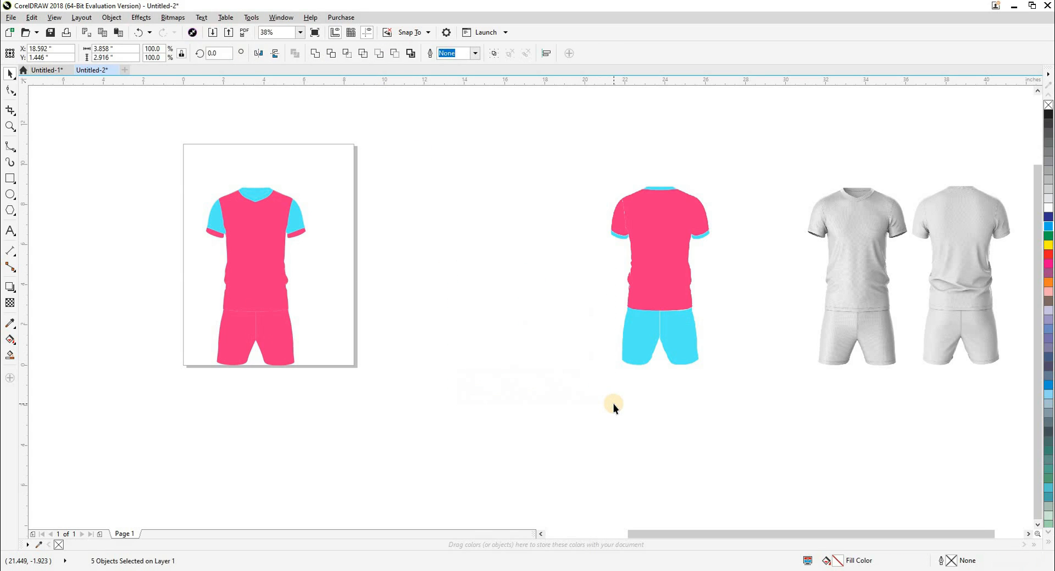
- Nudge the whole traced front kit 15 inches right beside the back kit, and 15 inches left back onto the page
drag(168, 142, 168, 141)
key(Right)
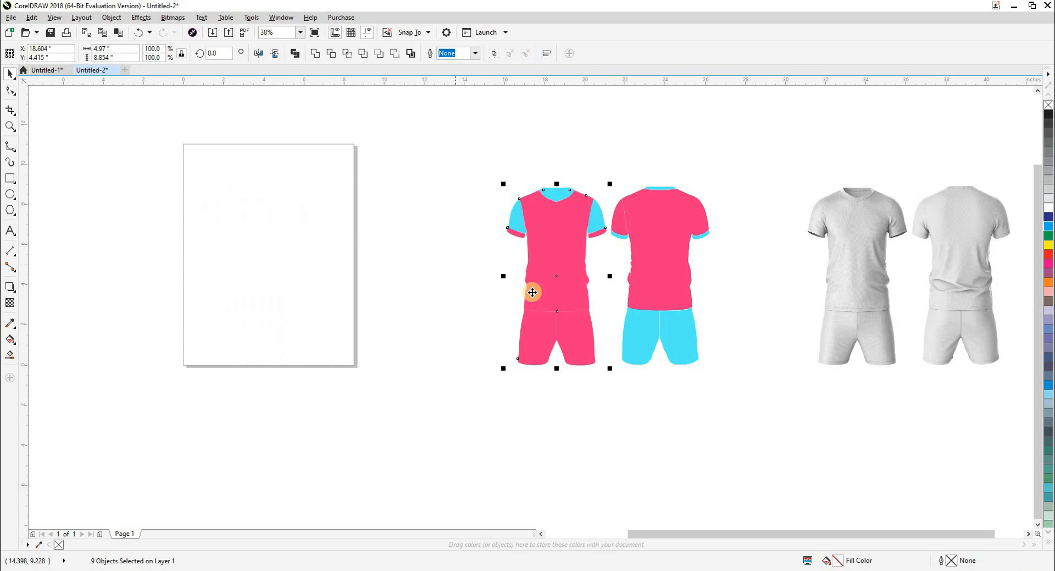
click(410, 281)
scroll(490, 312, right, 3)
drag(375, 158, 530, 398)
key(Left)
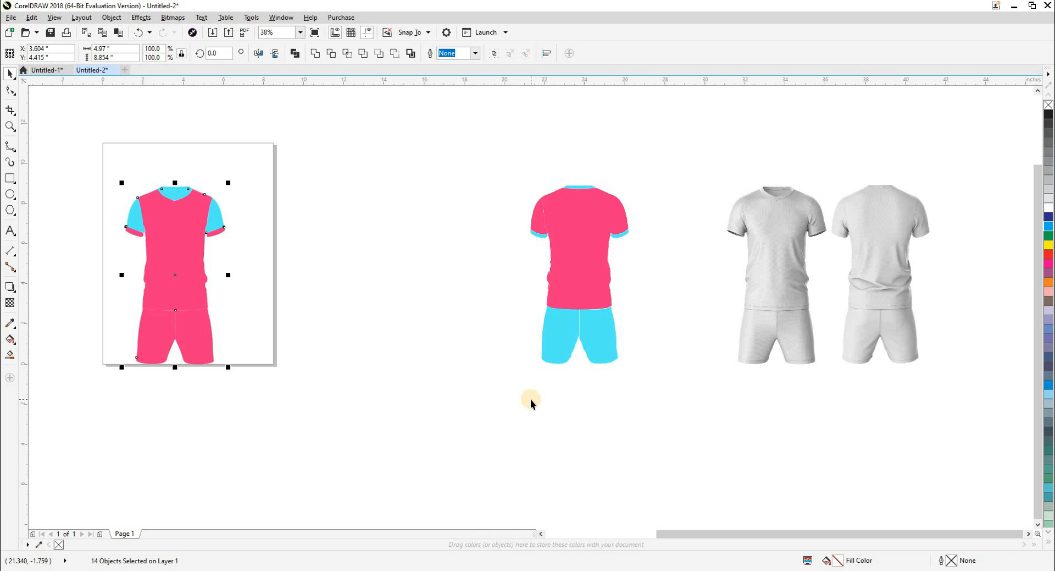
- Nudge the traced front kit another 15 inches left off the page and quick trace the back shirt's body bitmap at reduced size
key(Delete)
click(566, 266)
click(399, 57)
click(401, 68)
click(517, 317)
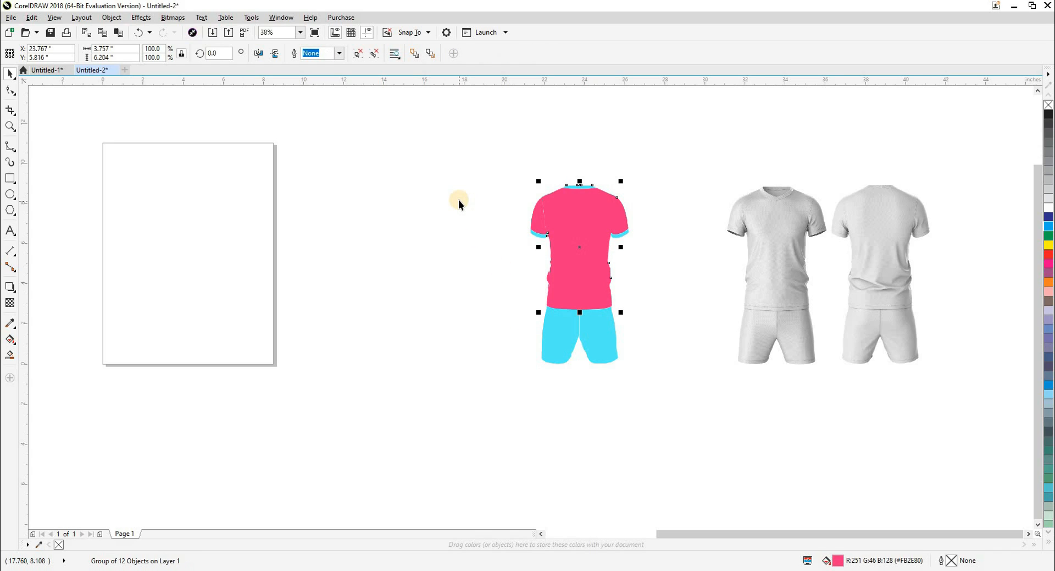
- Ungroup the traced back body, nudge its main curve 15 inches left, and return the misplaced sleeve bitmap 15 inches right
click(374, 52)
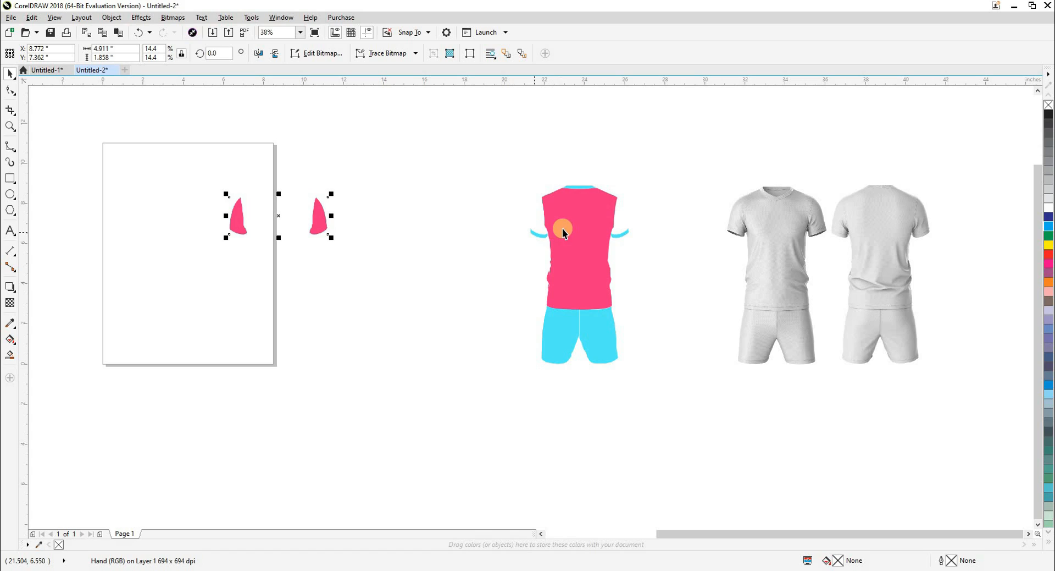
click(562, 228)
click(561, 256)
click(549, 262)
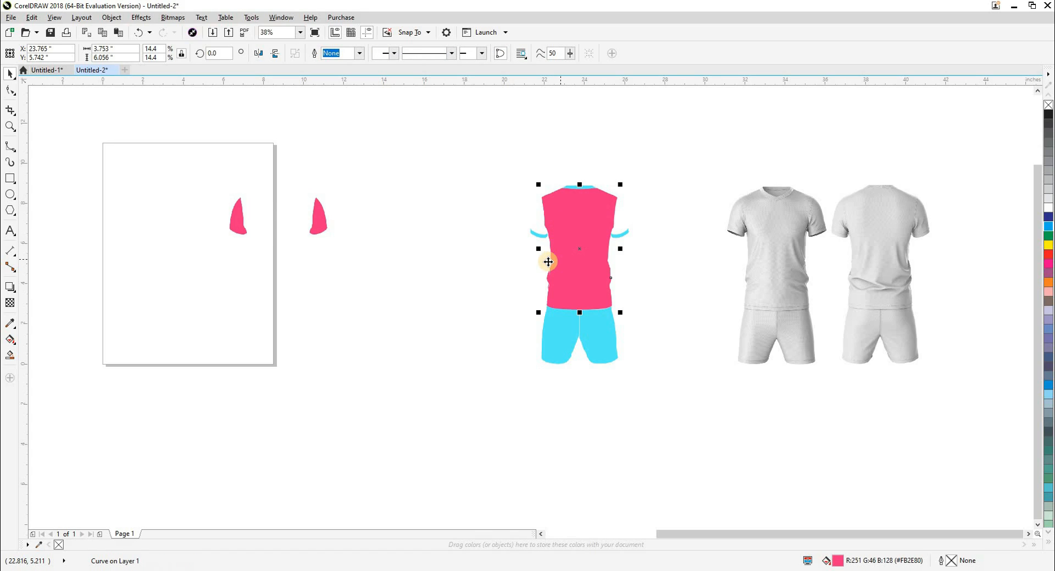
key(Left)
click(319, 226)
key(Right)
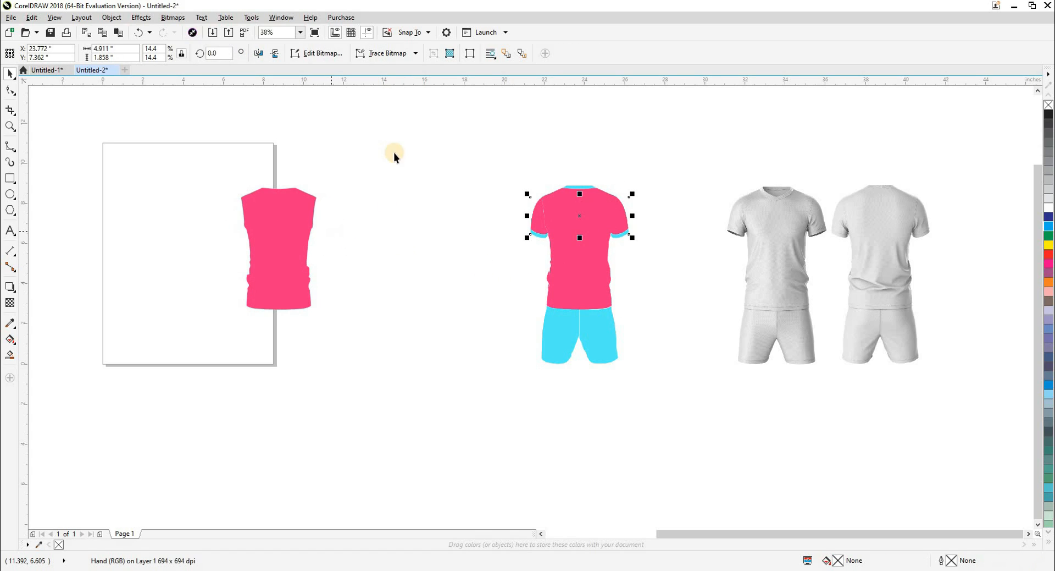
- Outline trace the back kit's Hand sleeve bitmap as Clipart, reducing the bitmap size
click(386, 52)
mouse_move(405, 93)
click(483, 128)
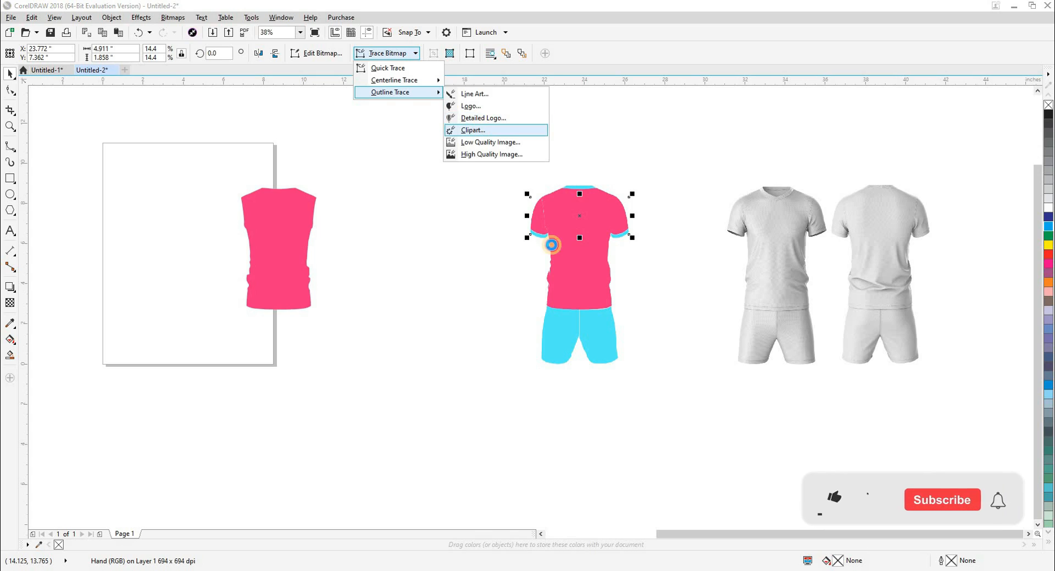
click(260, 203)
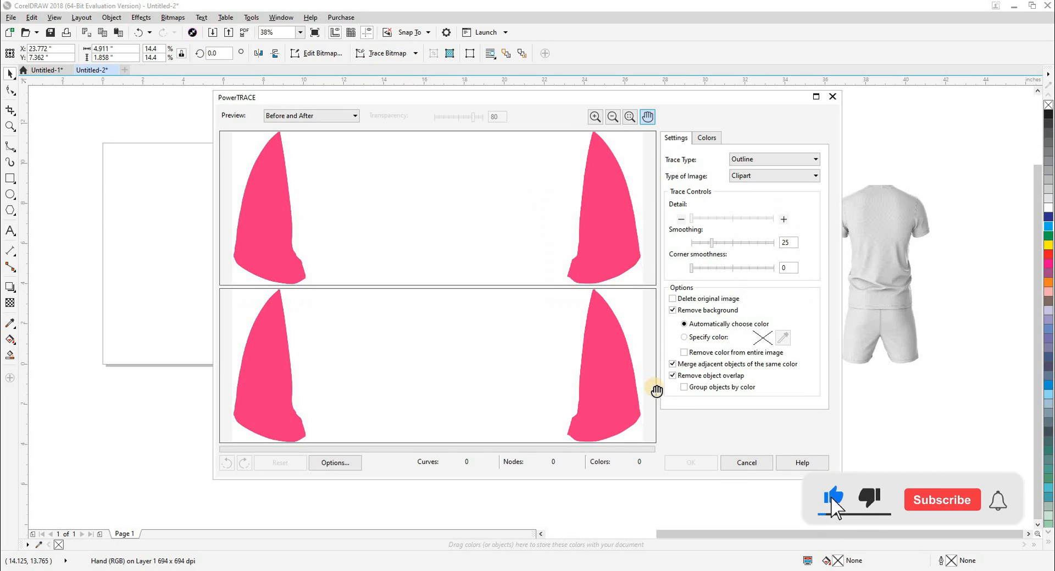
click(693, 462)
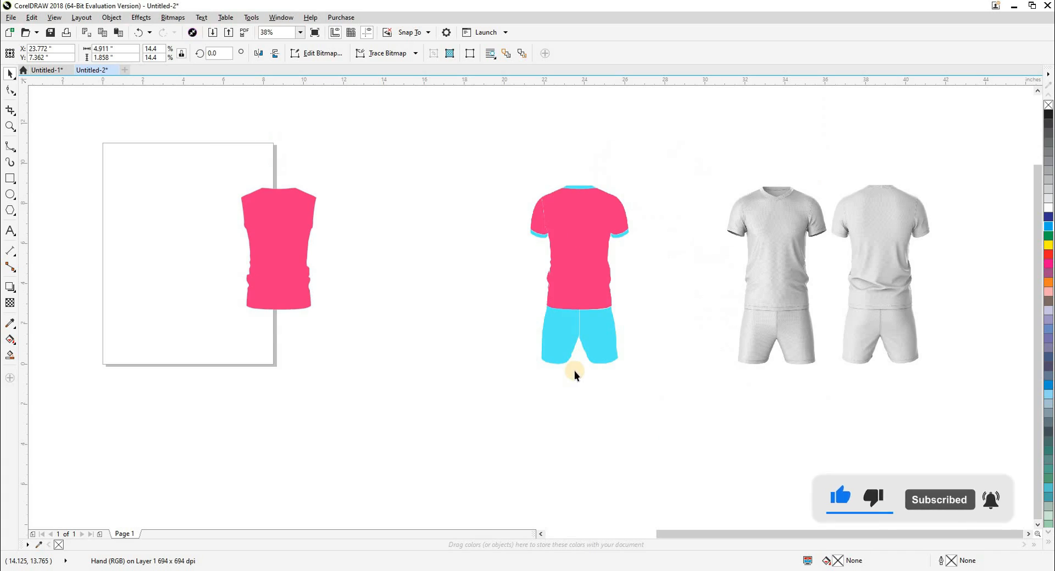
- Ungroup the traced sleeves and nudge both curves 15 inches left beside the traced back body
click(370, 52)
click(526, 219)
click(539, 218)
key(Left)
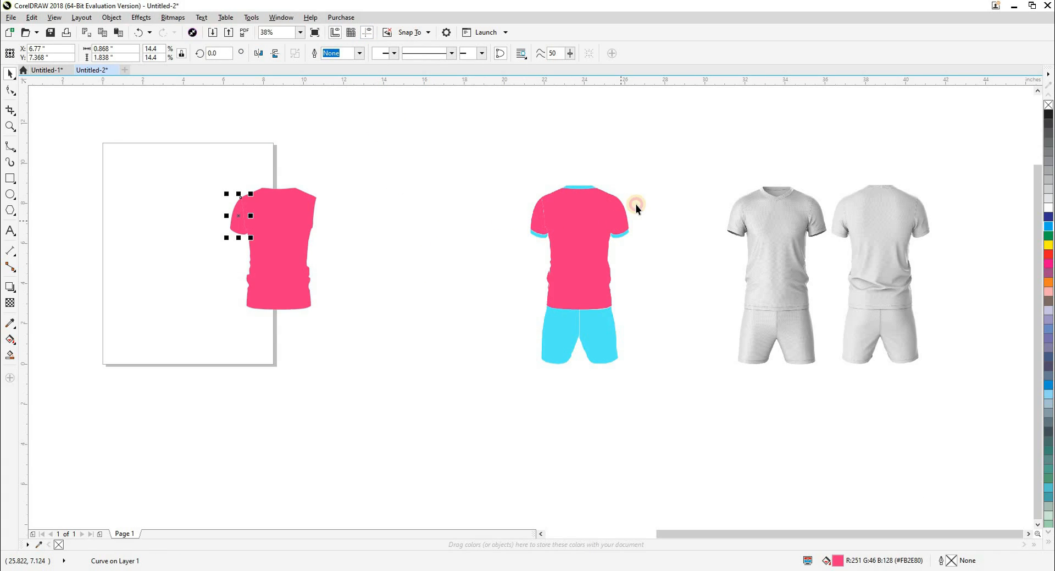
click(621, 221)
key(Left)
- Outline trace the back kit's Cuffs bitmap as Clipart
click(643, 187)
click(543, 237)
click(391, 53)
mouse_move(401, 92)
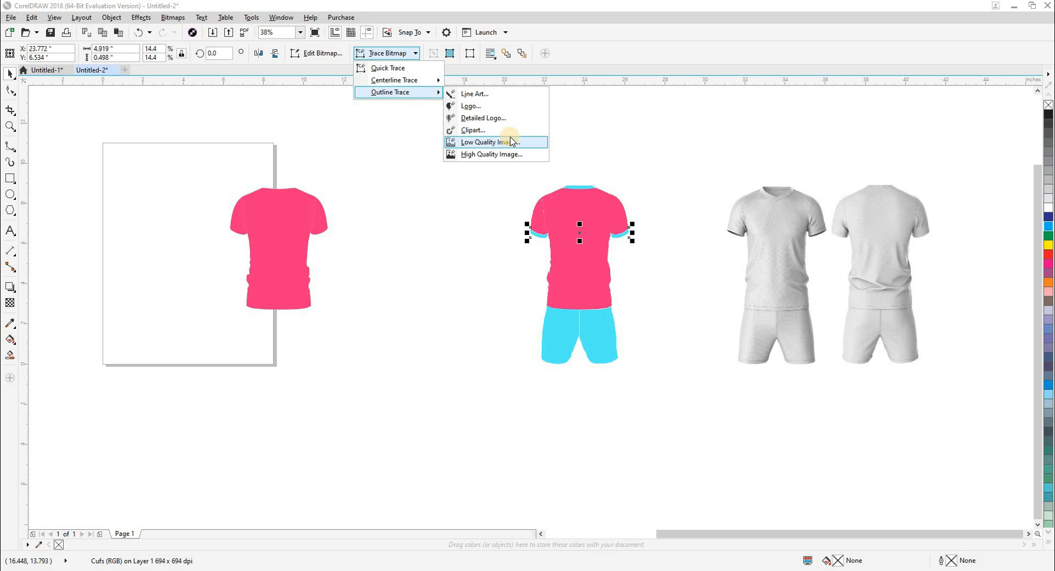
click(473, 130)
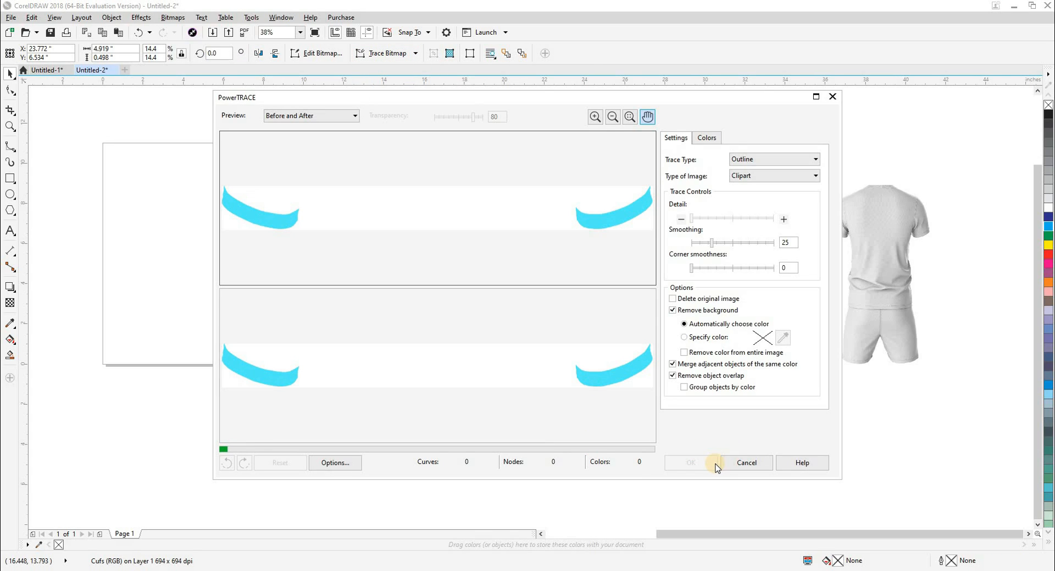
click(713, 463)
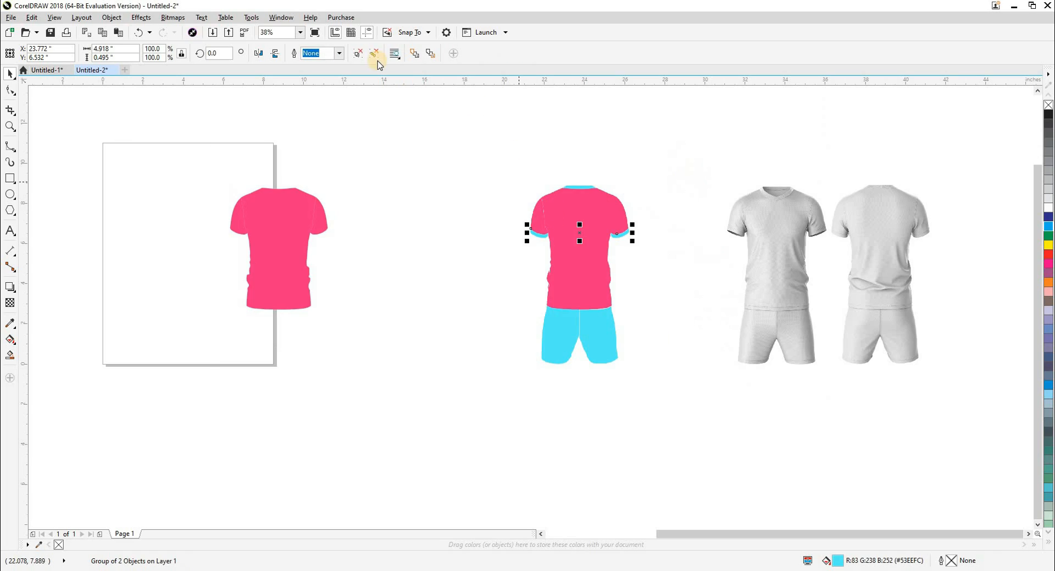
- Ungroup the traced cuffs and nudge both curves 15 inches left onto the traced sleeves, keeping the sleeve bitmap in place
click(480, 226)
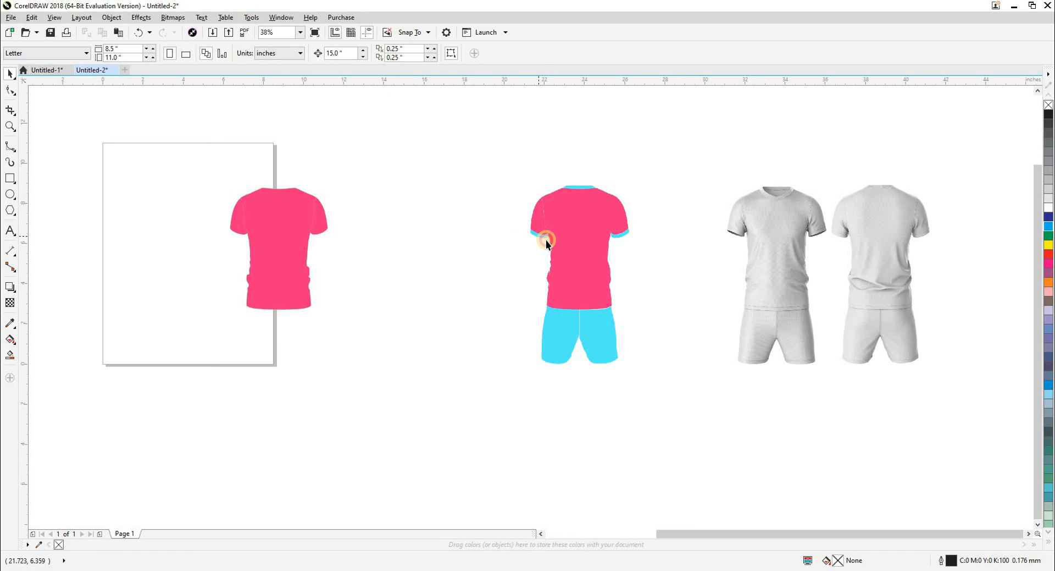
click(545, 236)
key(Left)
click(617, 236)
key(Left)
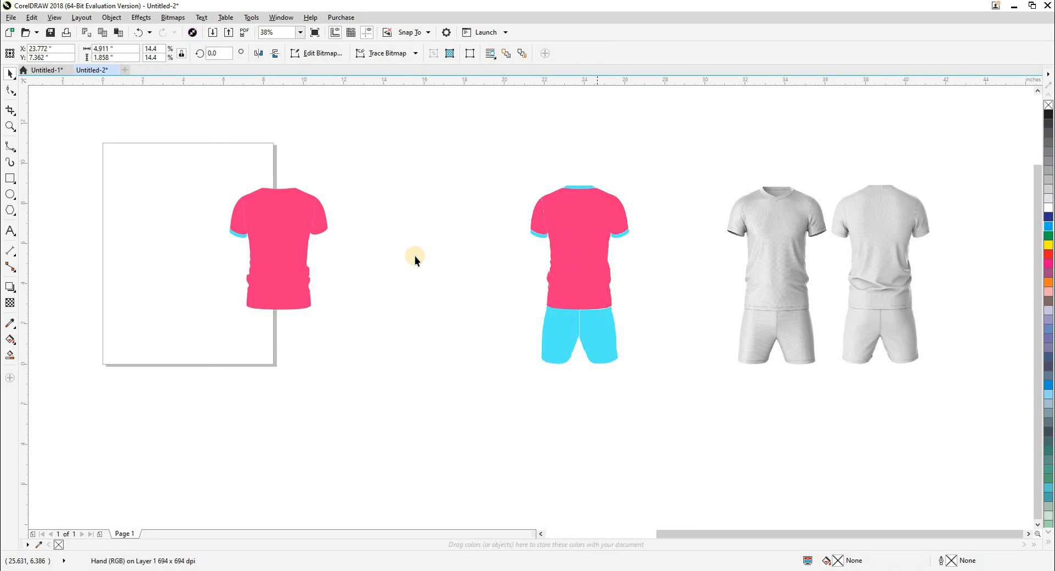
key(Right)
click(422, 256)
scroll(618, 241, up, 2)
click(640, 219)
key(Left)
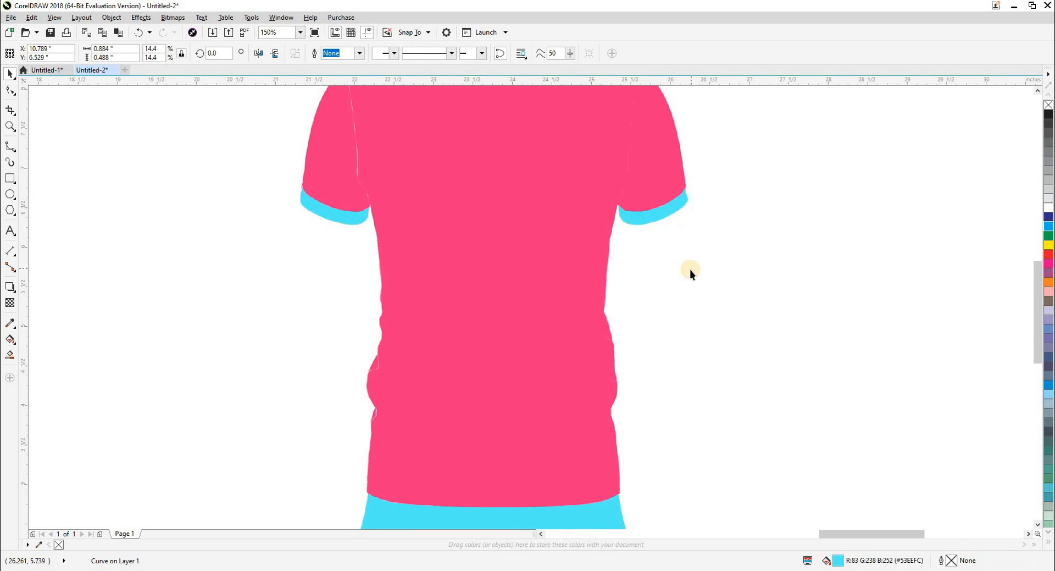
- Combine the two traced cuffs into one curve and undo the trial move
scroll(690, 269, down, 2)
shift+click(351, 319)
key(ctrl+l)
drag(351, 319, 341, 372)
key(ctrl+z)
click(342, 265)
drag(341, 265, 284, 232)
key(ctrl+z)
drag(675, 231, 723, 221)
key(ctrl+z)
- Delete the already traced sleeve, cuff and body originals of the back kit
scroll(334, 208, down, 3)
click(617, 241)
scroll(687, 237, up, 2)
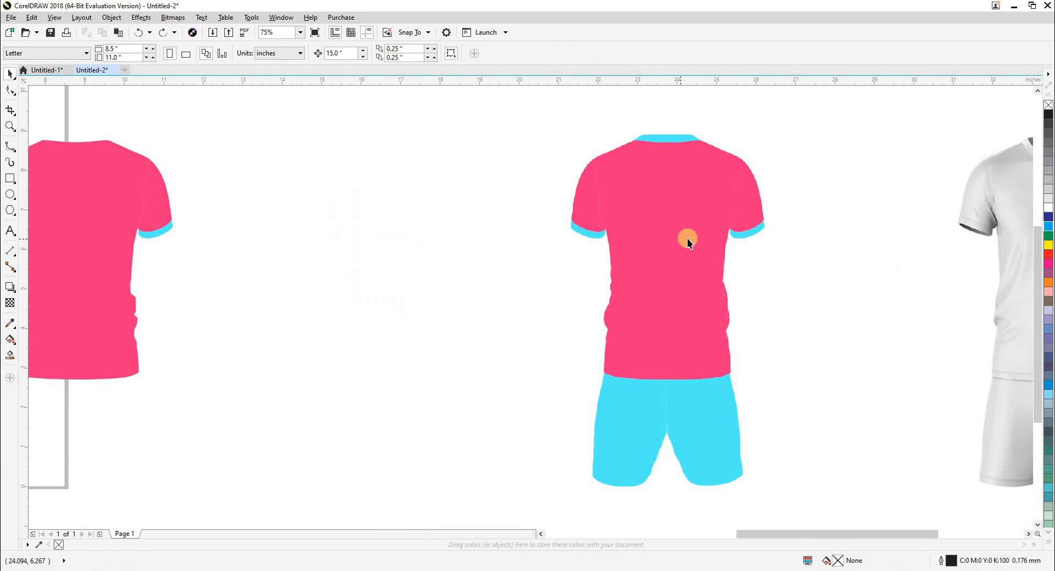
drag(752, 214, 777, 195)
key(Delete)
drag(752, 233, 781, 225)
key(Delete)
click(688, 264)
key(Delete)
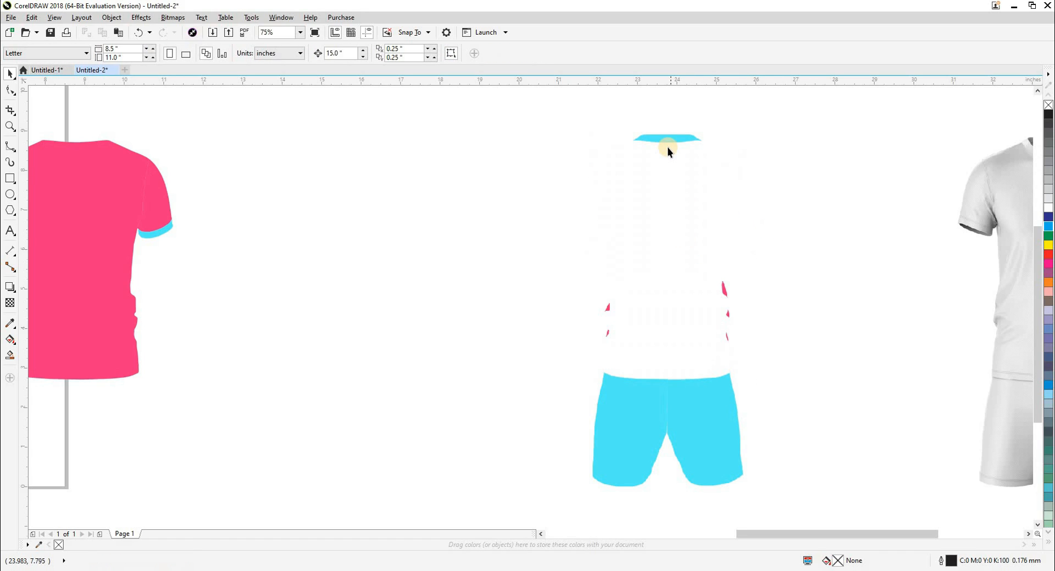
- Outline trace the back kit's Collar bitmap as Clipart, nudge the curve 15 inches left onto the traced shirt, and delete the original
drag(677, 124, 686, 103)
key(ctrl+z)
click(387, 53)
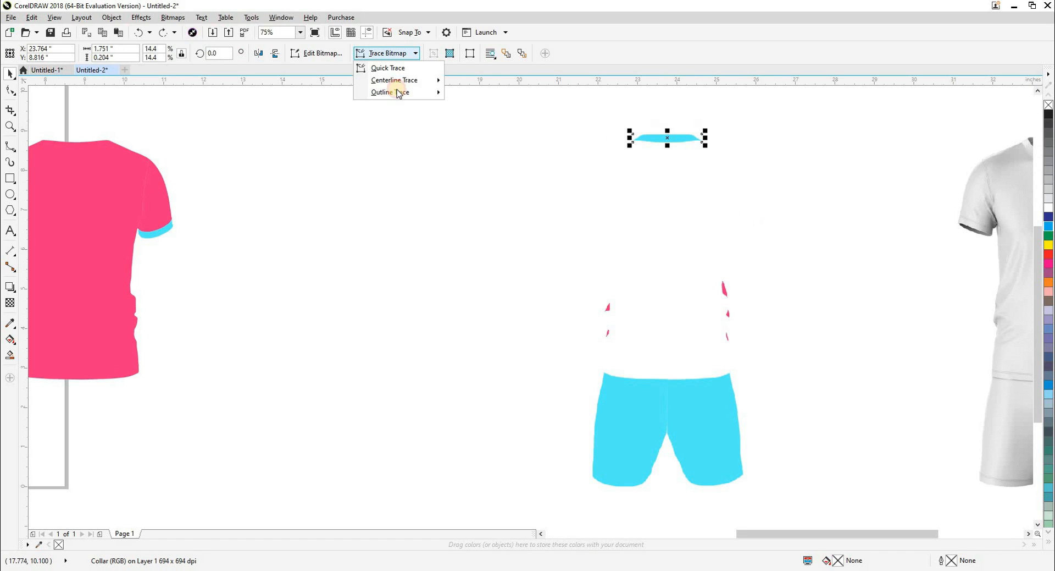
click(506, 132)
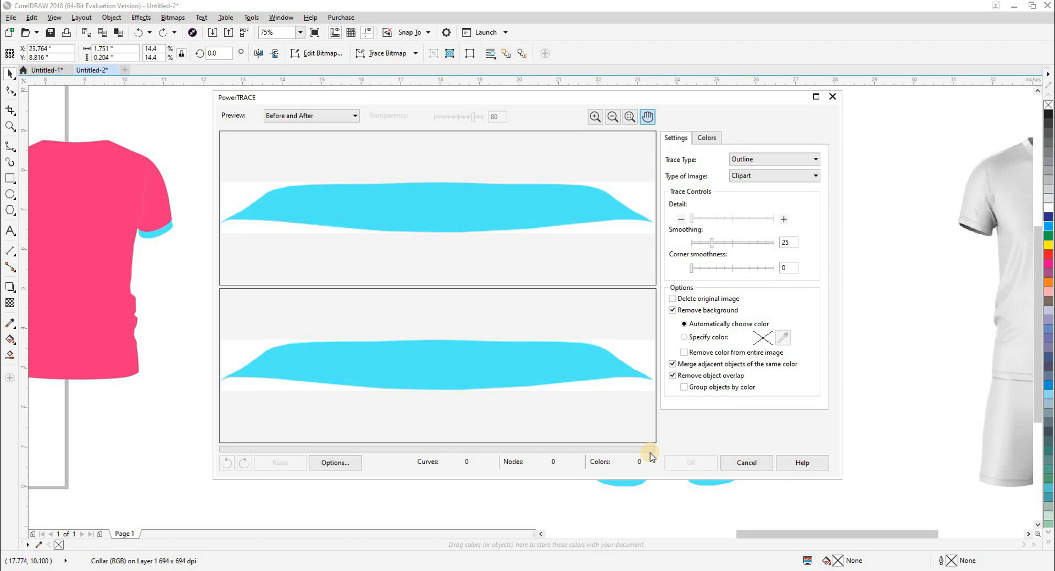
click(677, 463)
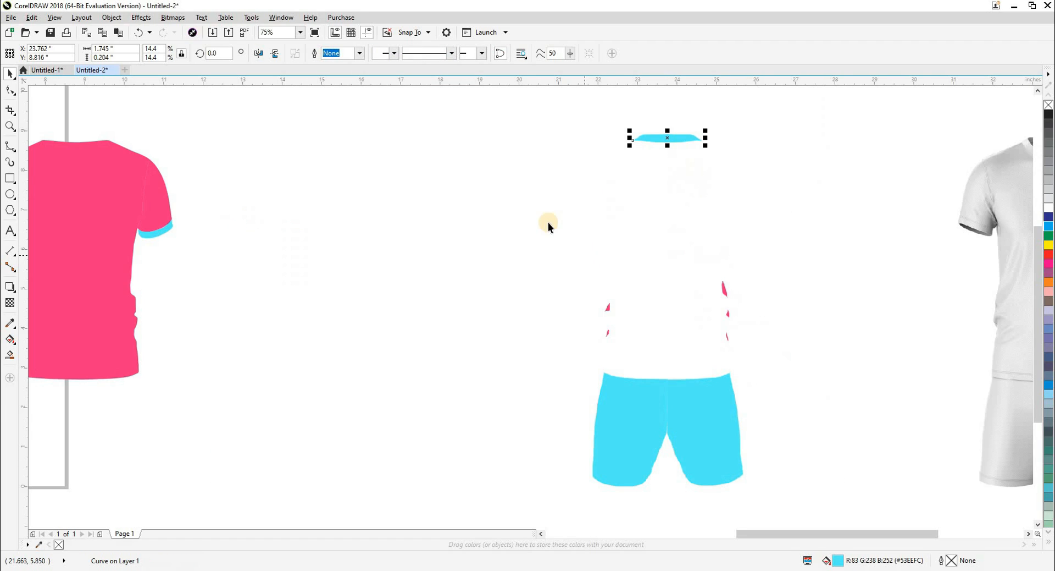
click(645, 136)
key(Delete)
- Outline trace the Front Body bitmap of side slivers as Clipart at reduced size and ungroup the result
click(609, 305)
click(403, 54)
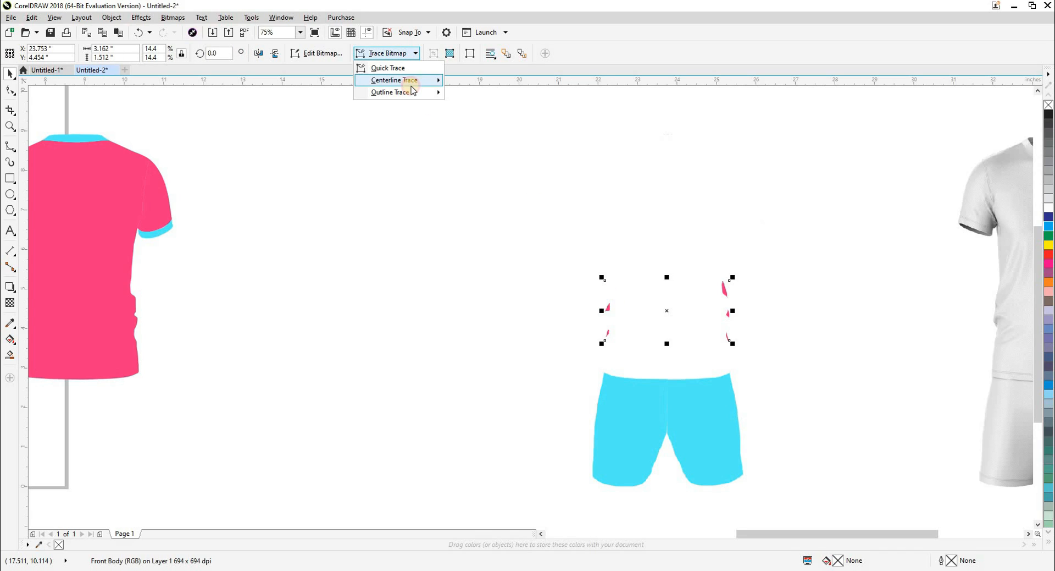
mouse_move(432, 92)
click(529, 132)
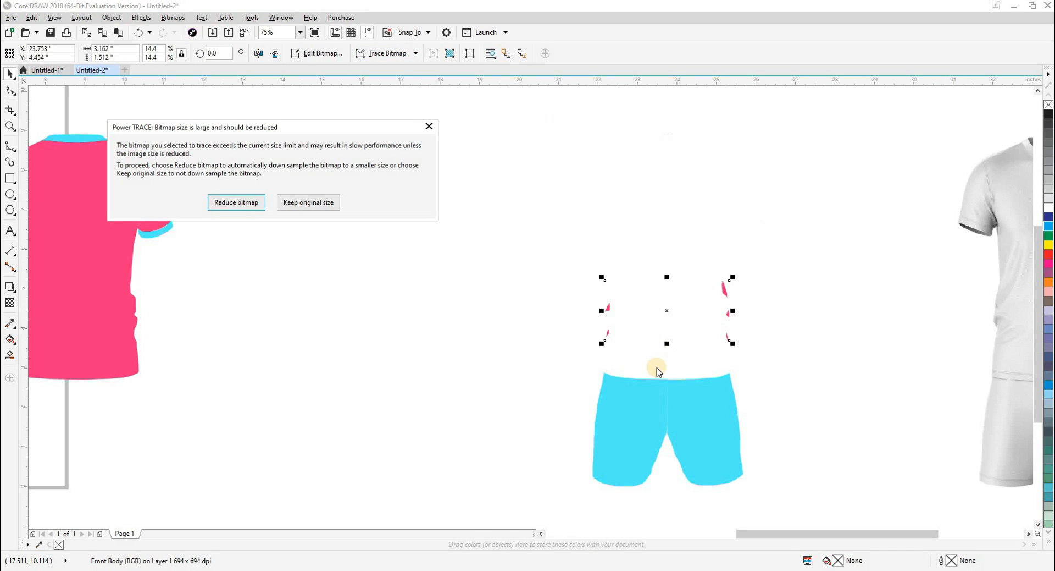
click(252, 203)
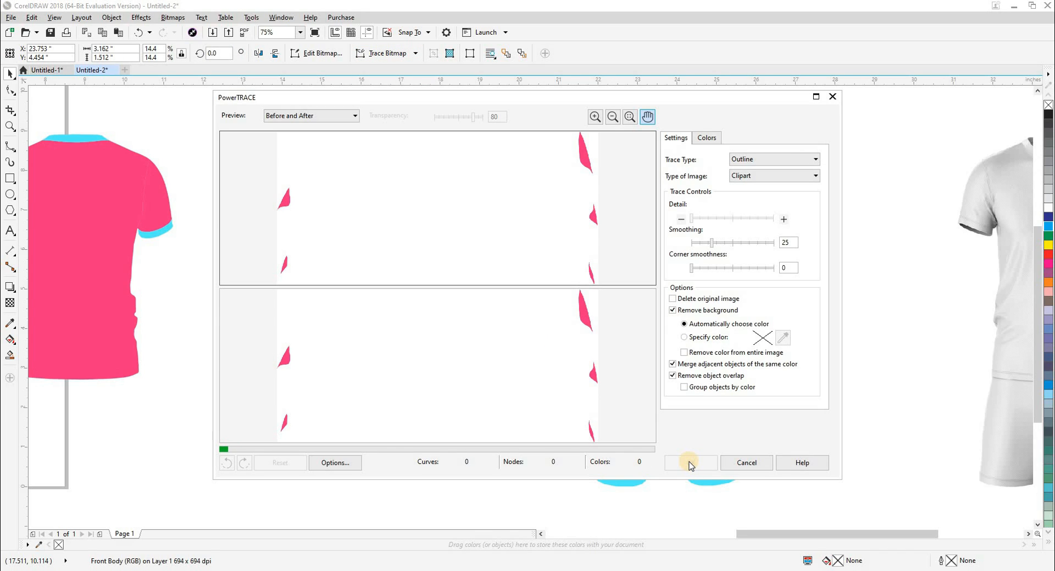
click(691, 463)
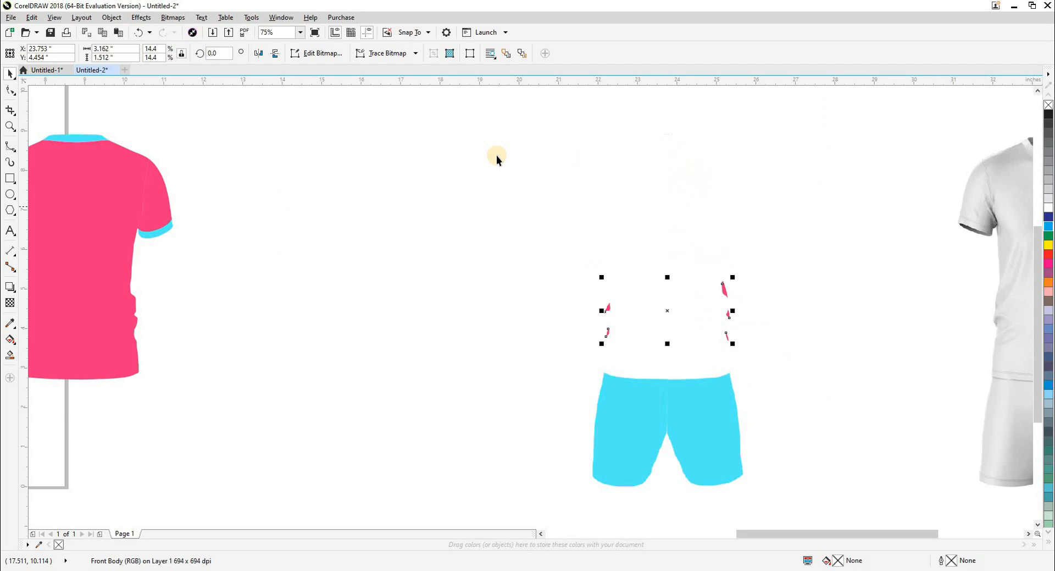
key(ctrl+u)
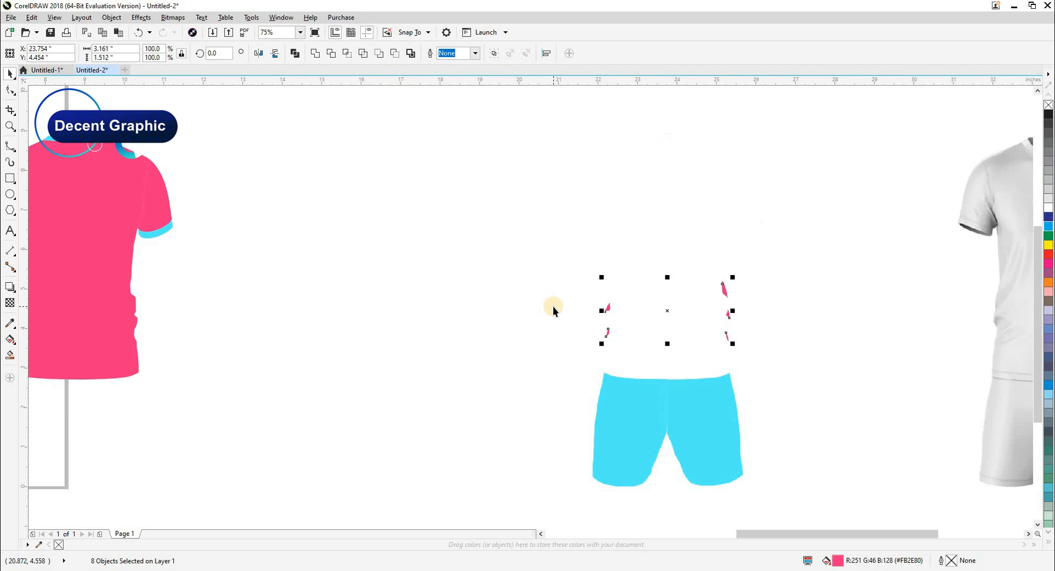
- Nudge the traced side slivers 15 inches up and delete the tiny stray specks among them
scroll(553, 306, down, 1)
scroll(526, 270, down, 1)
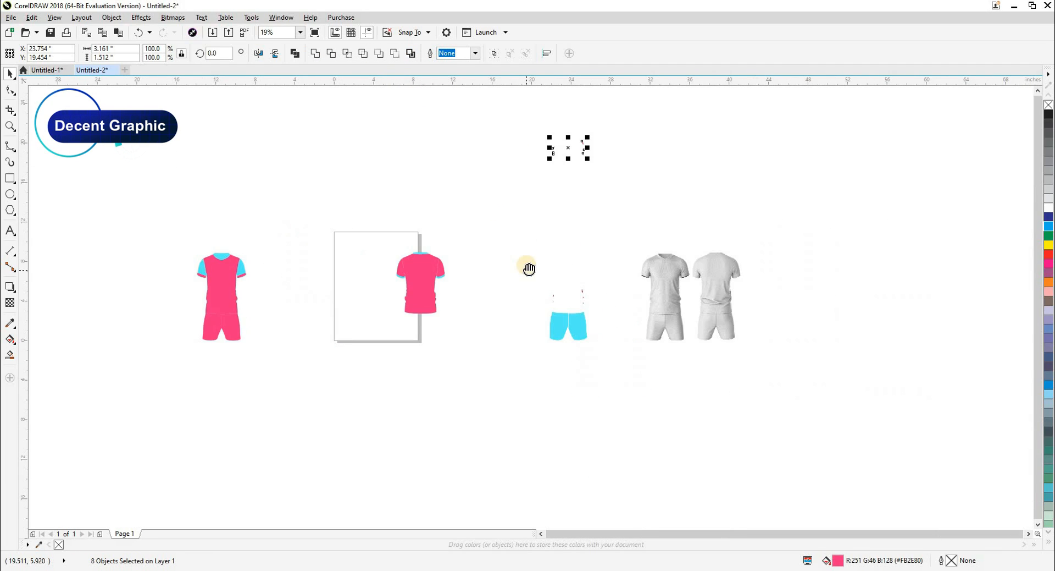
scroll(583, 246, up, 3)
scroll(491, 312, up, 1)
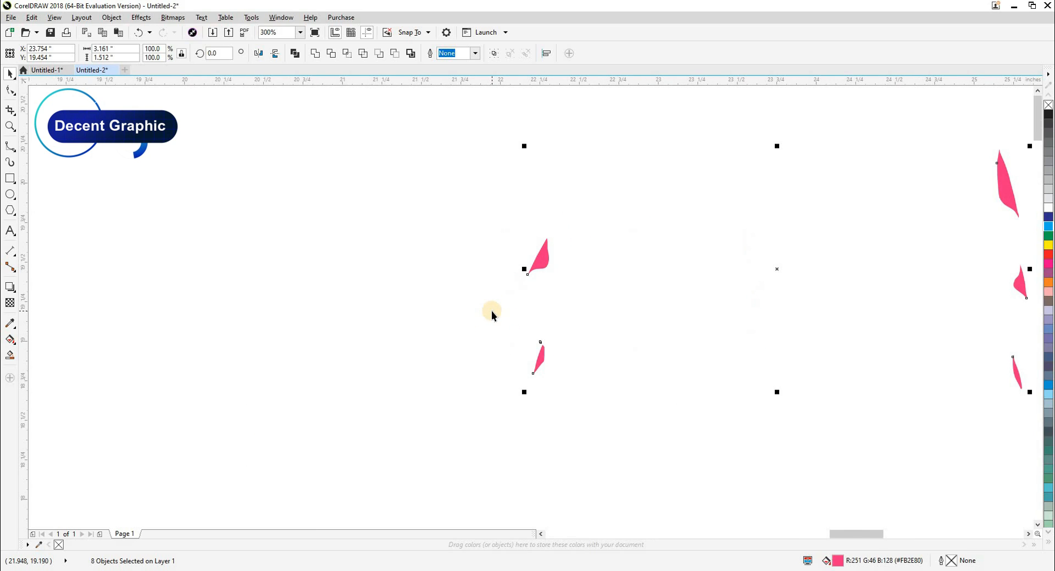
click(556, 361)
scroll(542, 355, up, 1)
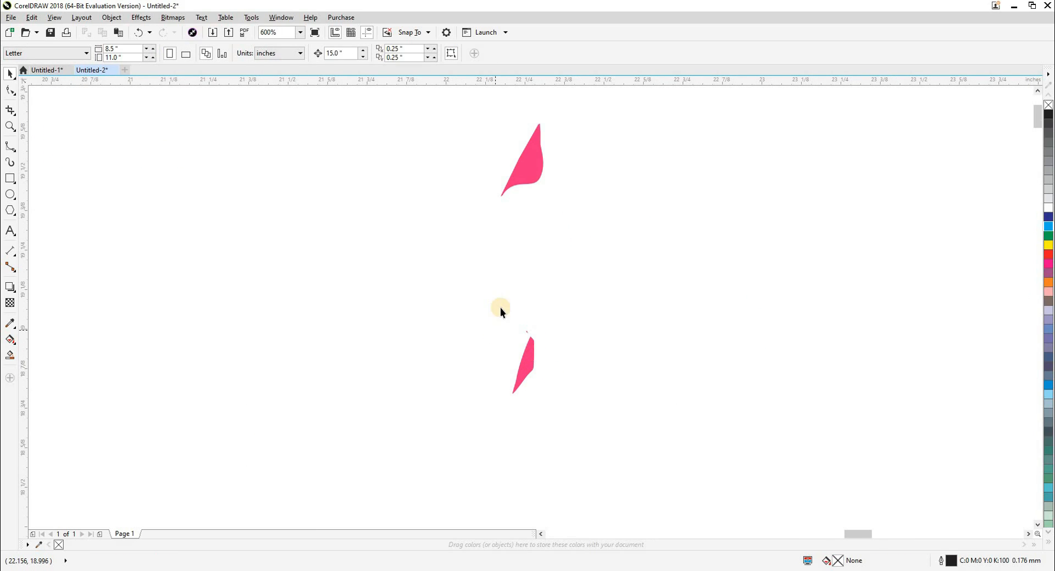
scroll(501, 306, down, 1)
- Combine the five side slivers into one curve and nudge it 15 inches down and 15 inches left onto the traced shirt
click(514, 247)
shift+click(996, 220)
shift+click(992, 273)
shift+click(988, 362)
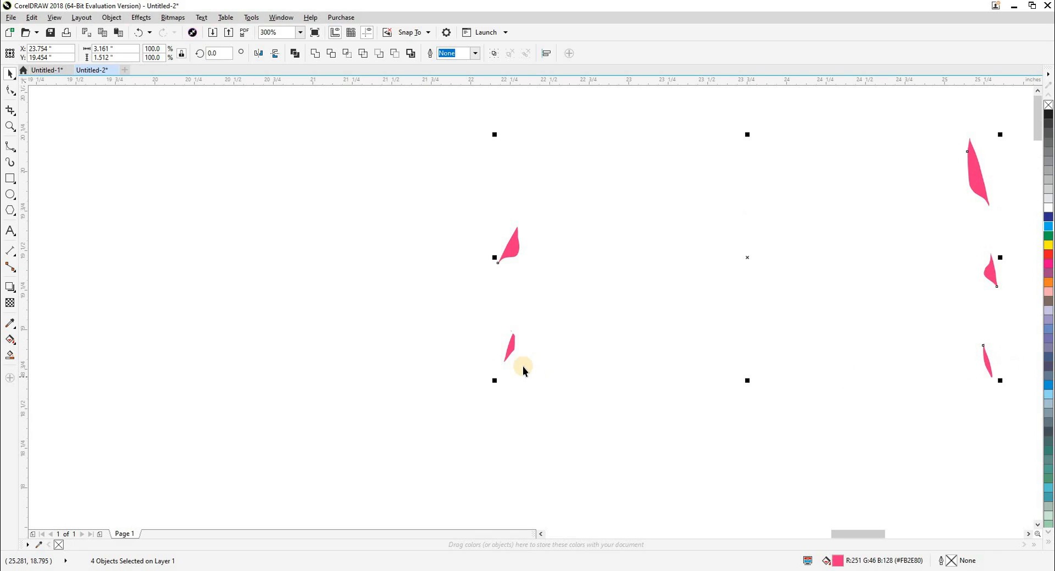
key(ctrl+l)
scroll(598, 272, down, 3)
key(Down)
scroll(597, 107, down, 1)
key(Left)
scroll(465, 327, up, 3)
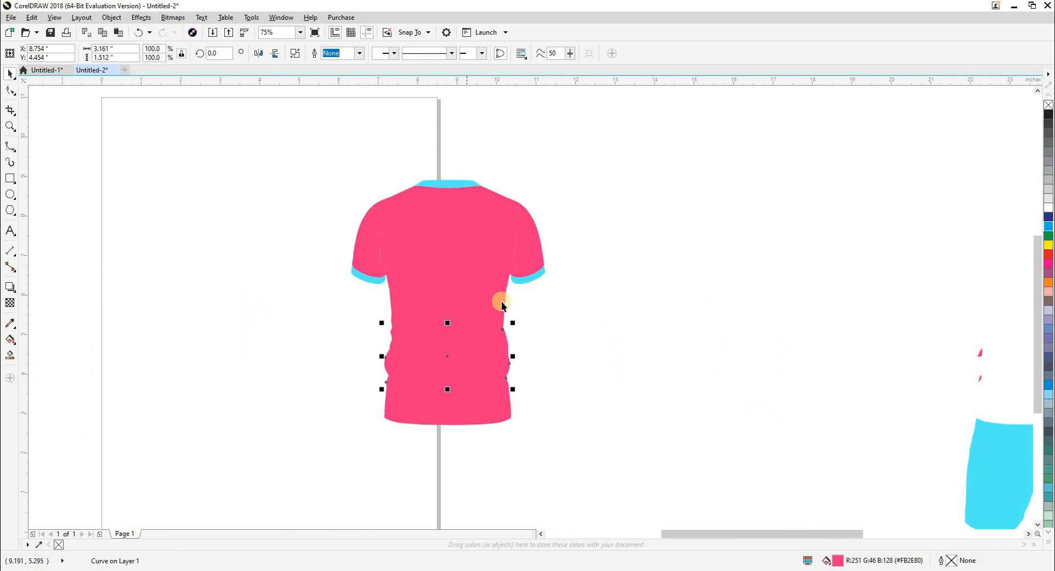
- Delete the leftover side sliver bitmap above the back kit's cyan shorts
scroll(501, 301, down, 3)
scroll(623, 302, up, 4)
drag(542, 243, 791, 402)
- Quick trace the back kit's Left Short bitmap, reducing the bitmap size
click(614, 367)
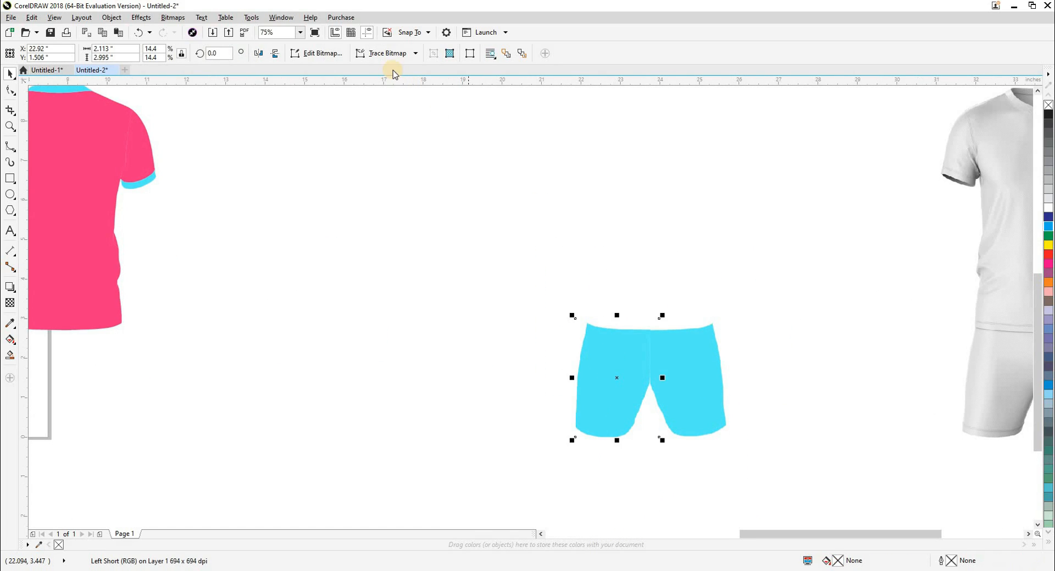
click(389, 54)
click(393, 68)
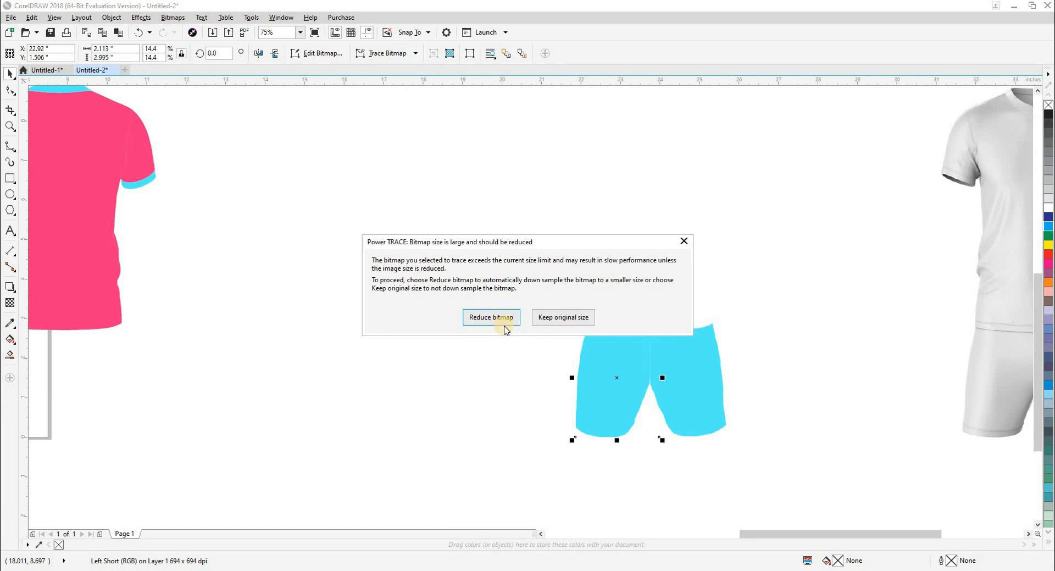
click(501, 317)
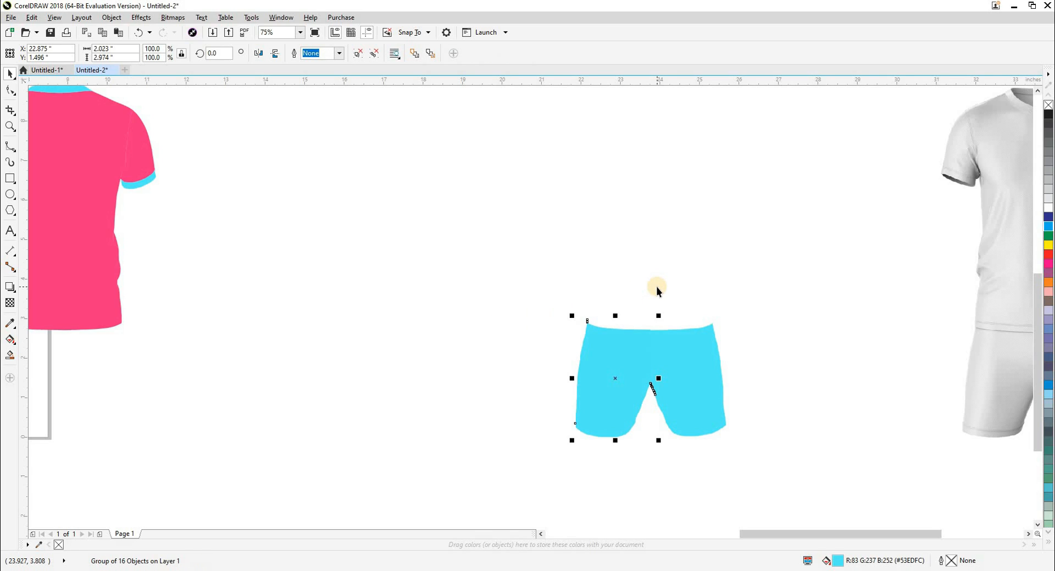
- Ungroup the traced Left Short and nudge its main curve 15 inches left below the traced shirt
scroll(656, 286, down, 2)
click(605, 306)
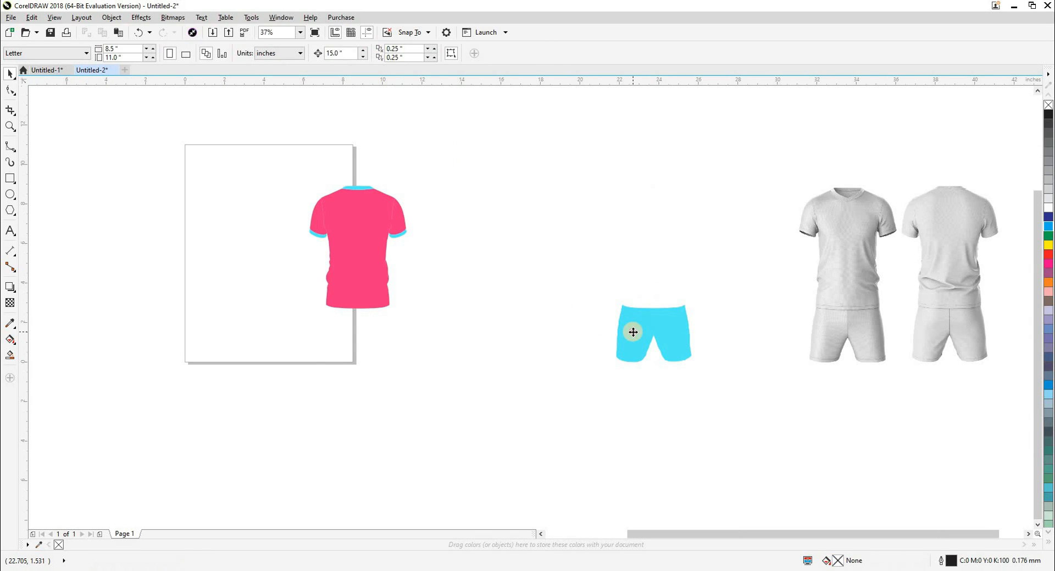
click(632, 330)
key(Left)
- Quick trace the back kit's Right Short bitmap, reducing the bitmap size
click(672, 334)
click(400, 69)
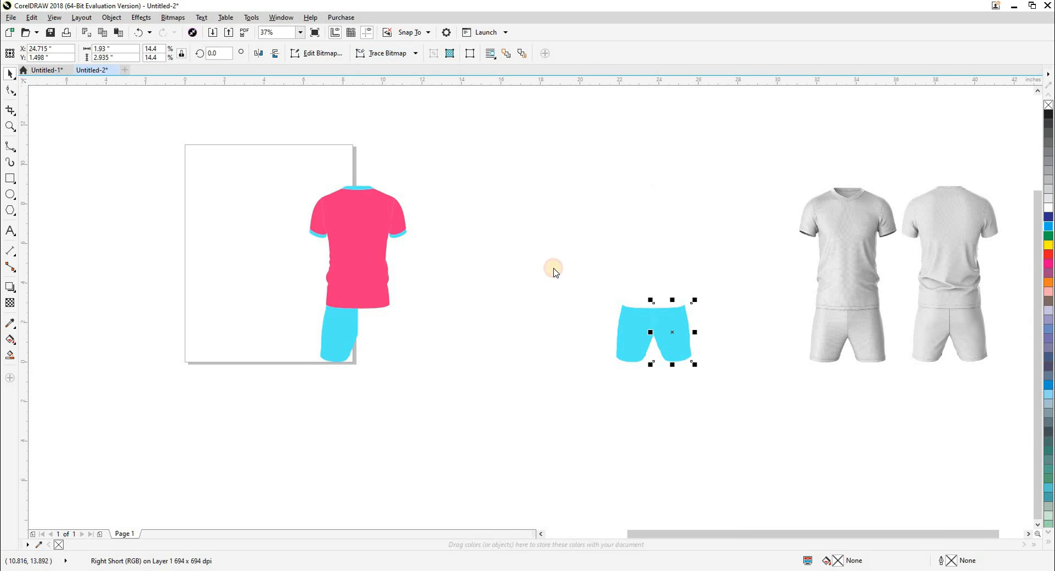
click(516, 316)
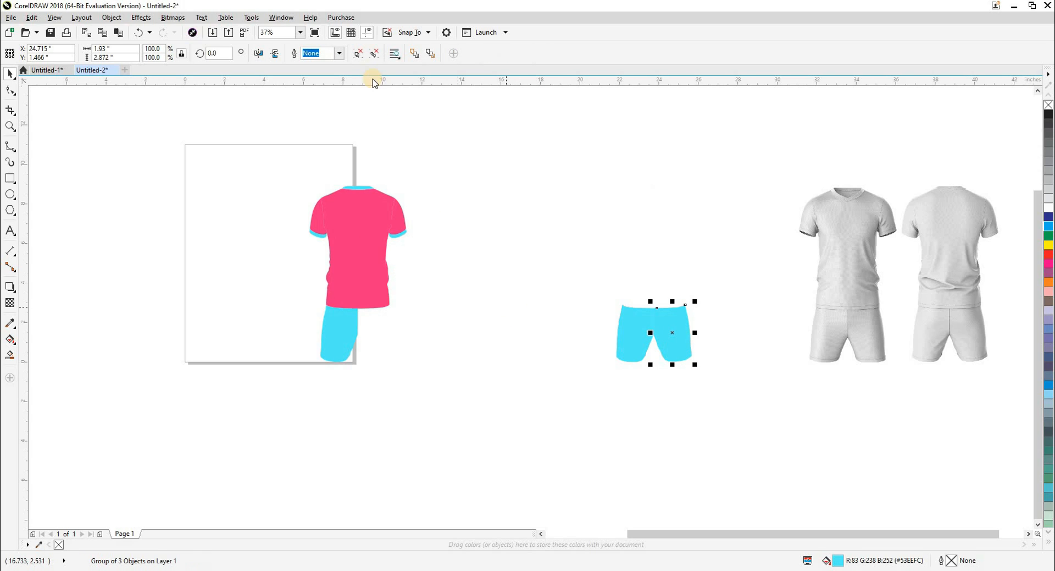
- Ungroup the traced Right Short, nudging its main curve 15 inches left below the traced shirt, and delete the leftover short objects
click(448, 176)
click(667, 337)
key(Left)
drag(583, 425, 709, 169)
key(Delete)
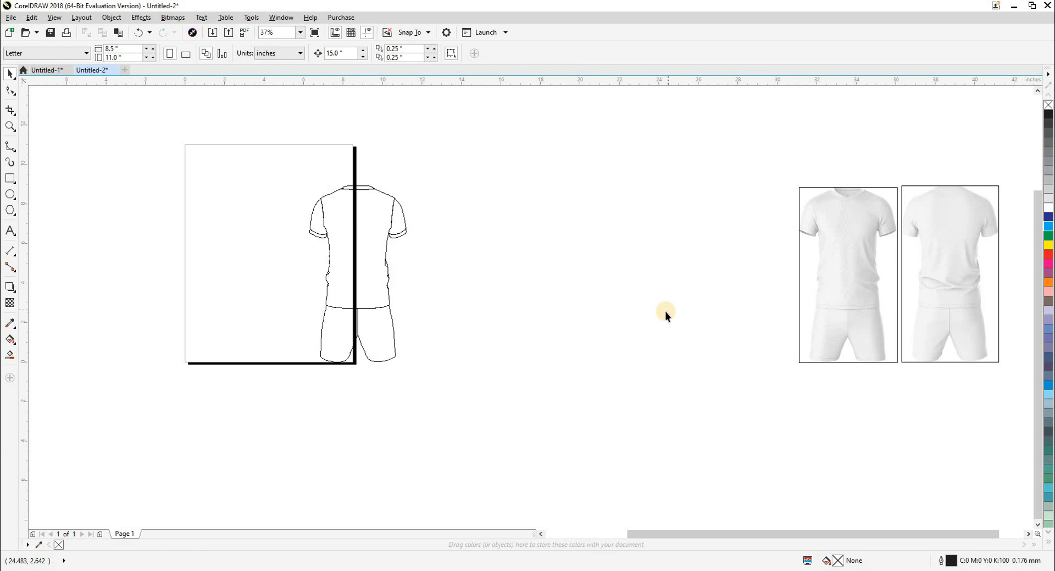
- Move the traced front and back kits right in 15-inch nudges until they stand side by side, and return to full-color view
scroll(665, 310, down, 2)
drag(259, 243, 374, 357)
key(Right)
key(Right)
click(582, 370)
key(F2)
drag(542, 198, 802, 374)
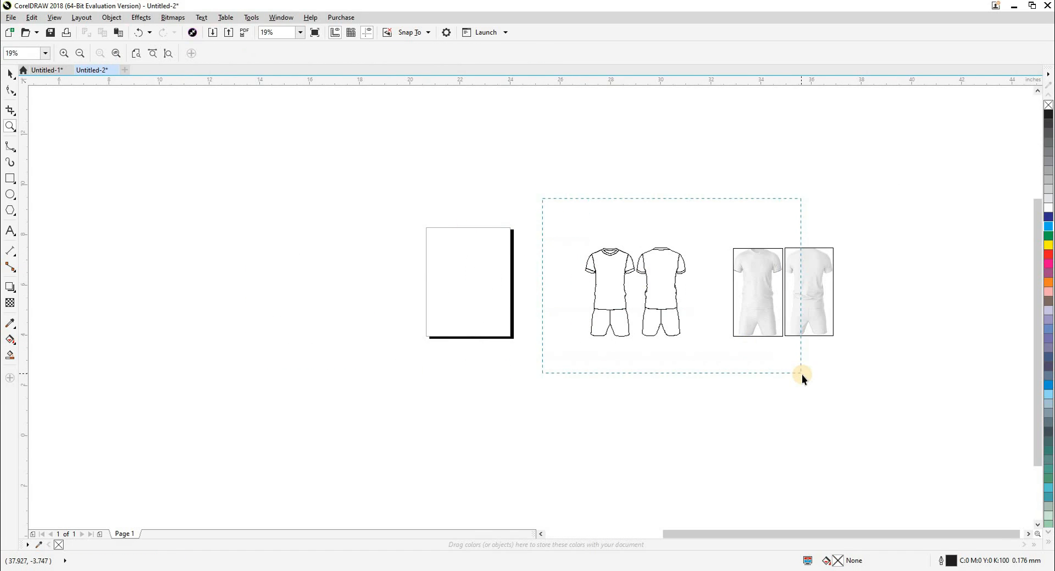
key(shift+F9)
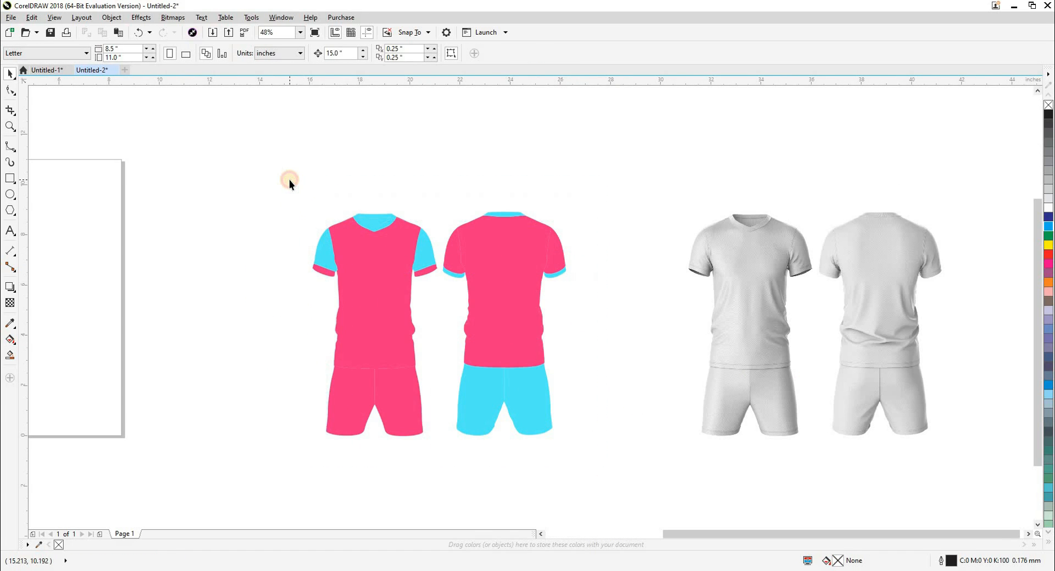
- Fill both sleeves of the front shirt with the pink sampled from the back shirt
click(398, 290)
click(443, 336)
scroll(420, 245, up, 3)
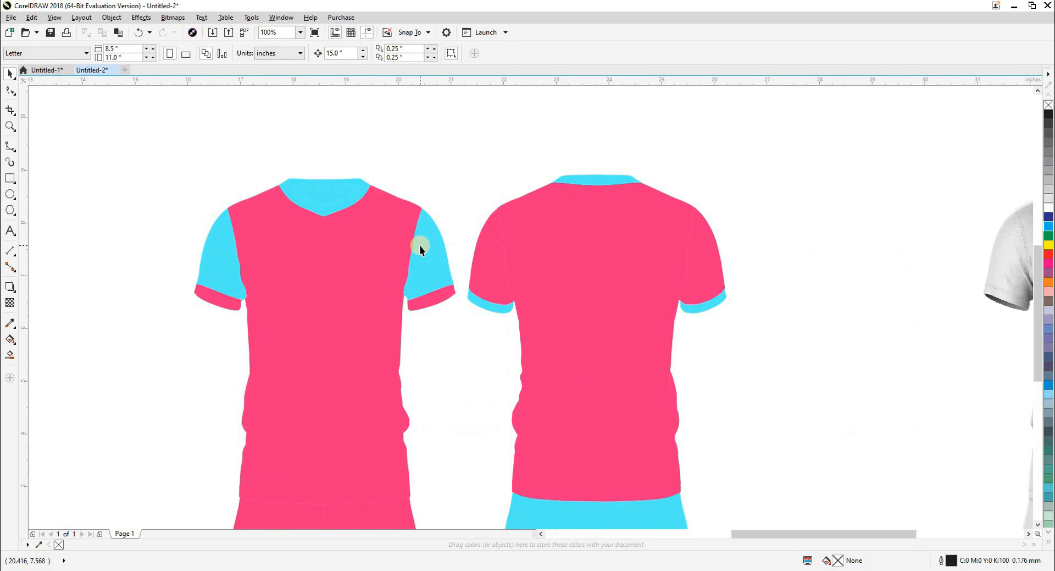
click(485, 256)
click(422, 260)
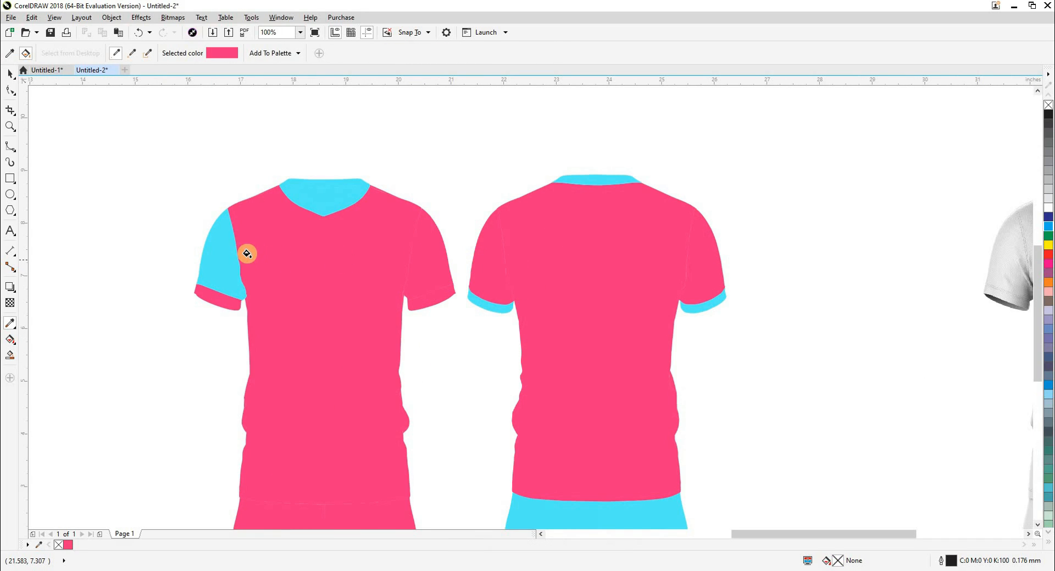
click(216, 254)
- Fill both sleeve cuffs of the front shirt with the cyan sampled from the back shirt's cuff
key(space)
key(space)
click(477, 302)
click(430, 300)
click(223, 300)
key(space)
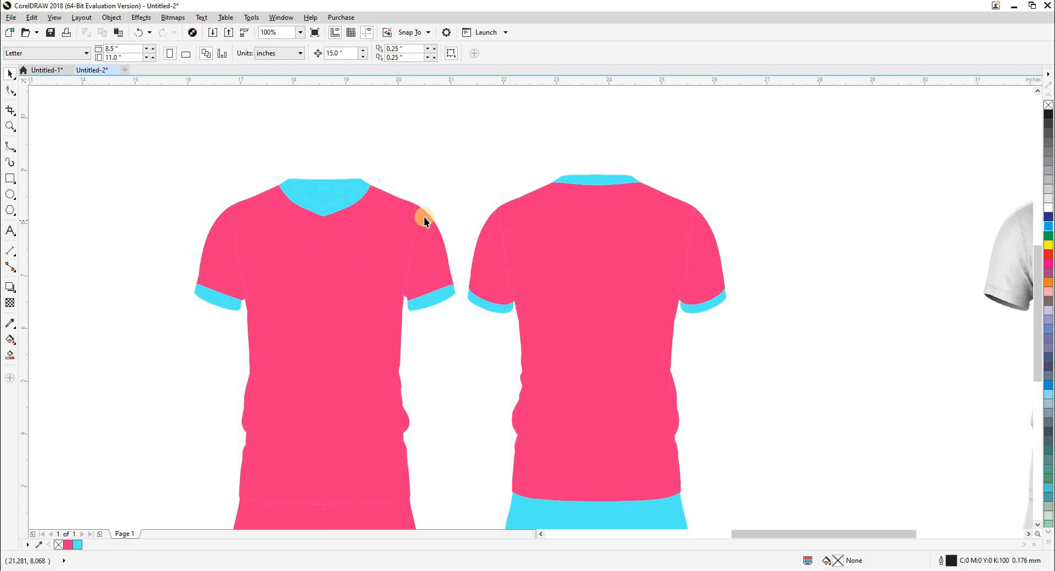
- Fill both halves of the back kit's shorts with the pink sampled from the front kit
scroll(424, 216, down, 2)
key(space)
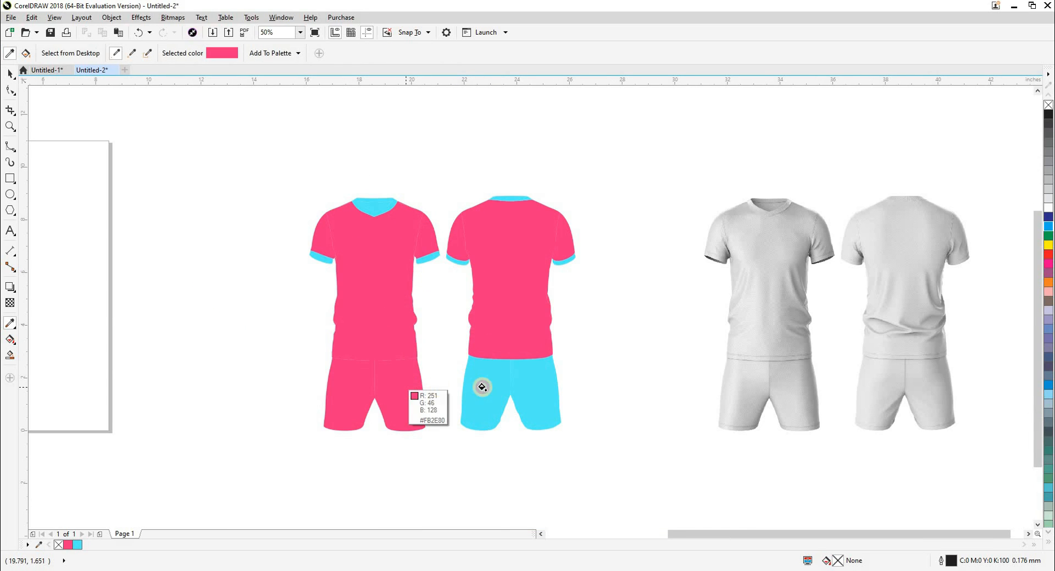
click(478, 388)
click(534, 385)
key(space)
drag(594, 360, 544, 353)
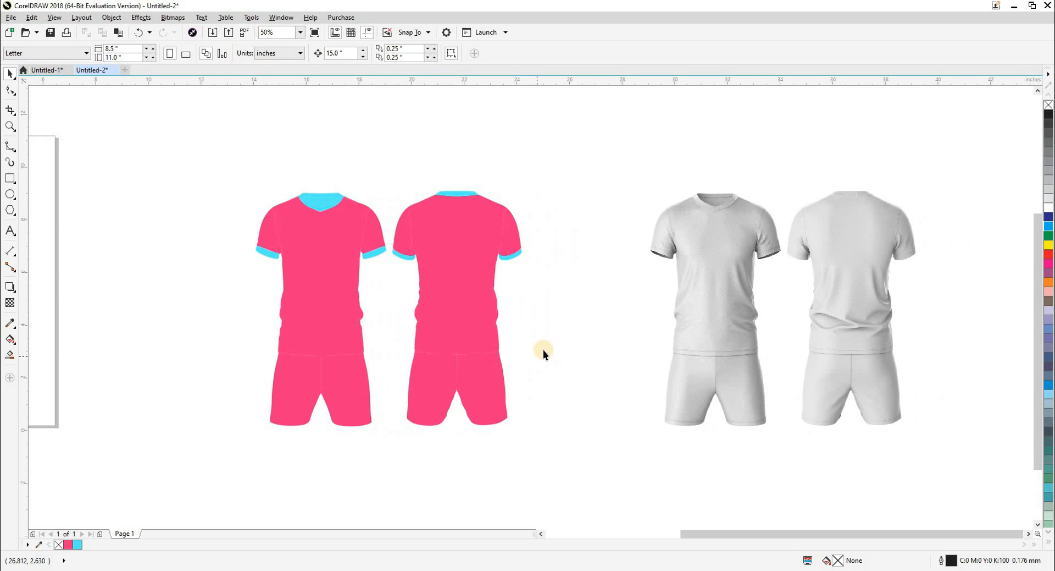
- Ungroup the grey front and back kit bitmaps and move their Shading bitmaps 15 inches right, off the Lighting bitmaps
click(690, 307)
drag(691, 306, 552, 268)
click(748, 279)
key(ctrl+u)
click(816, 299)
click(745, 265)
key(Right)
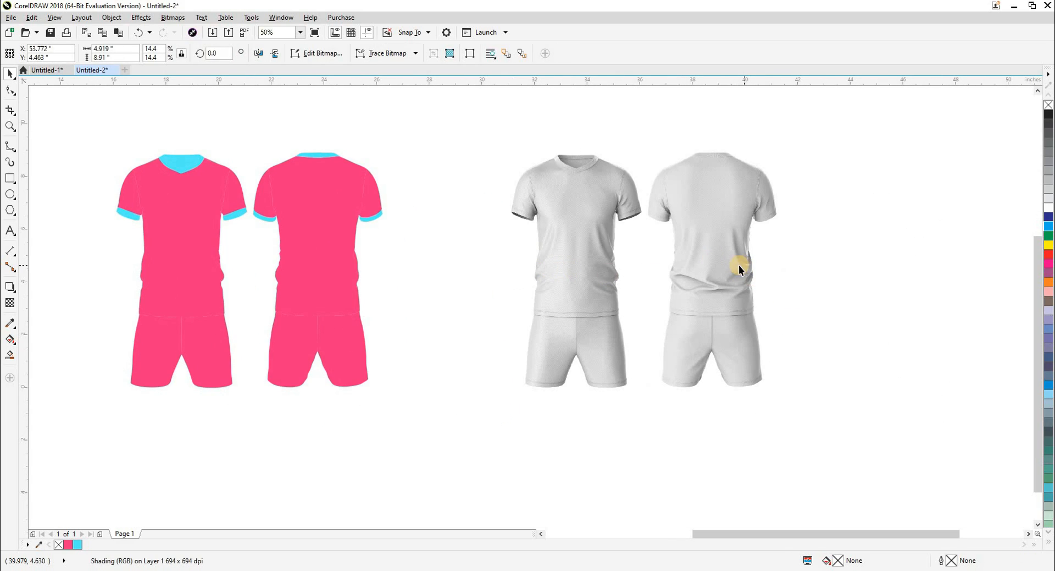
- Set the transparency merge mode of the front and back Lighting bitmaps to Subtract
click(589, 246)
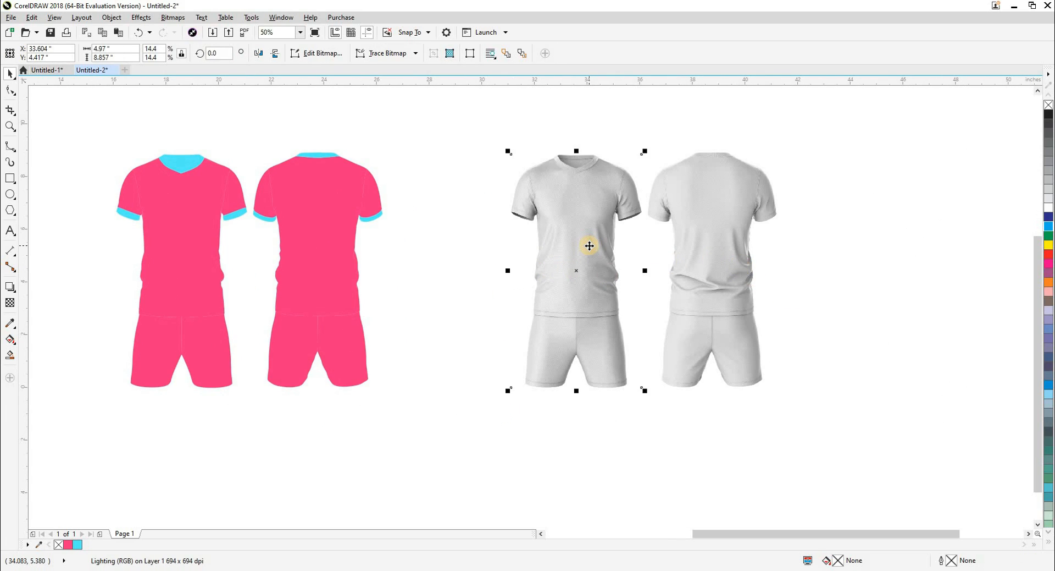
shift+click(692, 239)
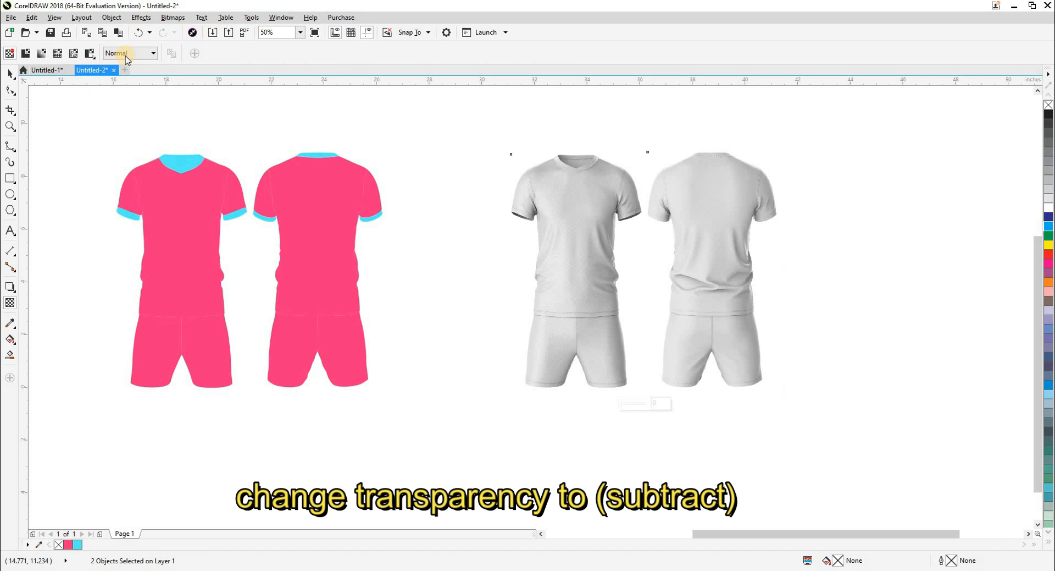
click(130, 53)
click(126, 88)
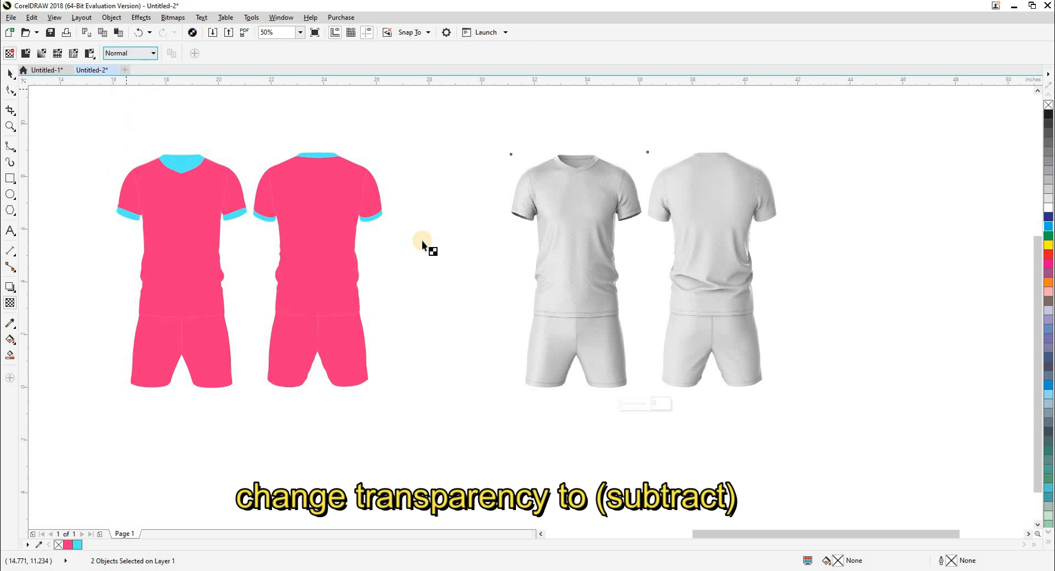
key(space)
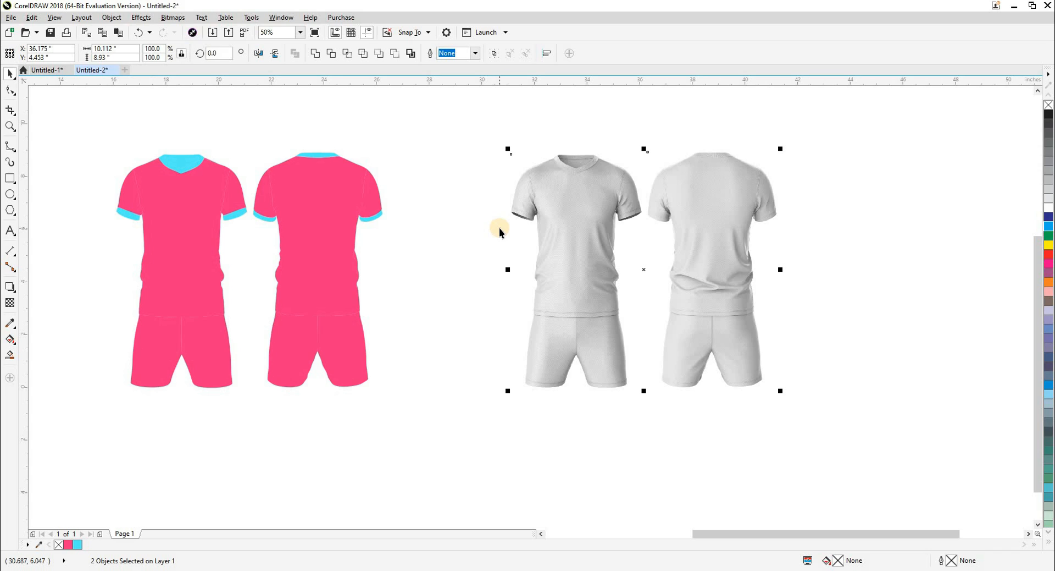
- Nudge the front and back Lighting bitmaps 15 inches left onto the matching colored kits
click(492, 234)
click(563, 244)
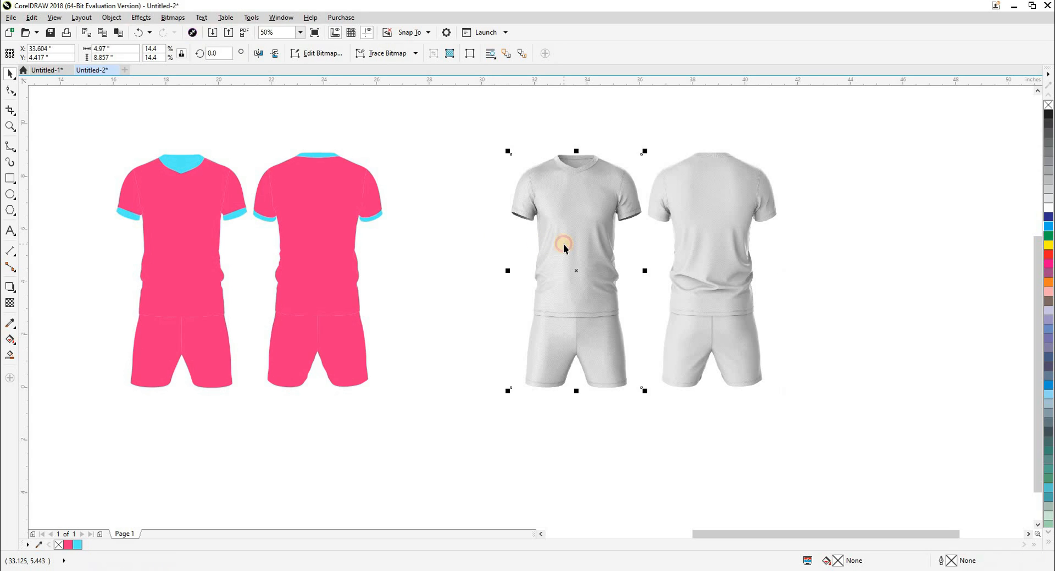
key(Left)
click(685, 267)
key(Left)
click(412, 278)
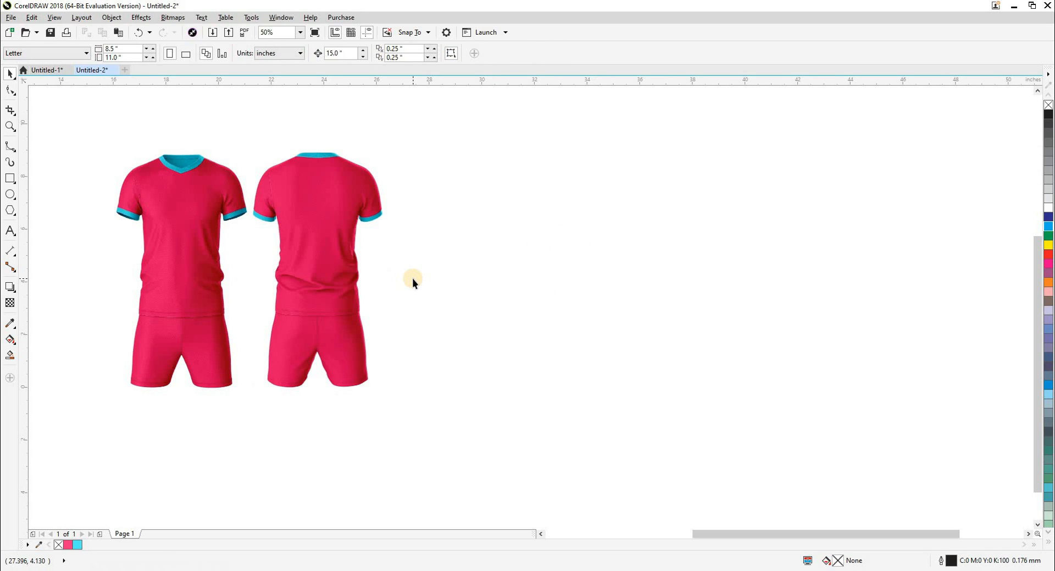
- Select both Shading bitmaps in wireframe view and move them 30 inches left onto the colored kits
scroll(418, 278, down, 1)
key(shift+F9)
drag(621, 207, 849, 351)
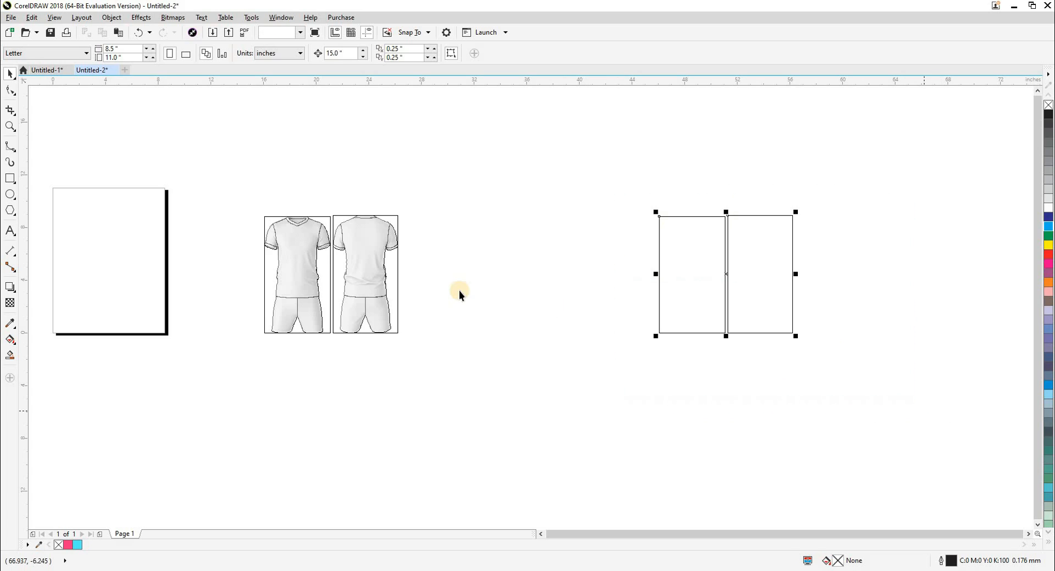
key(shift+F9)
scroll(456, 271, up, 1)
key(Left)
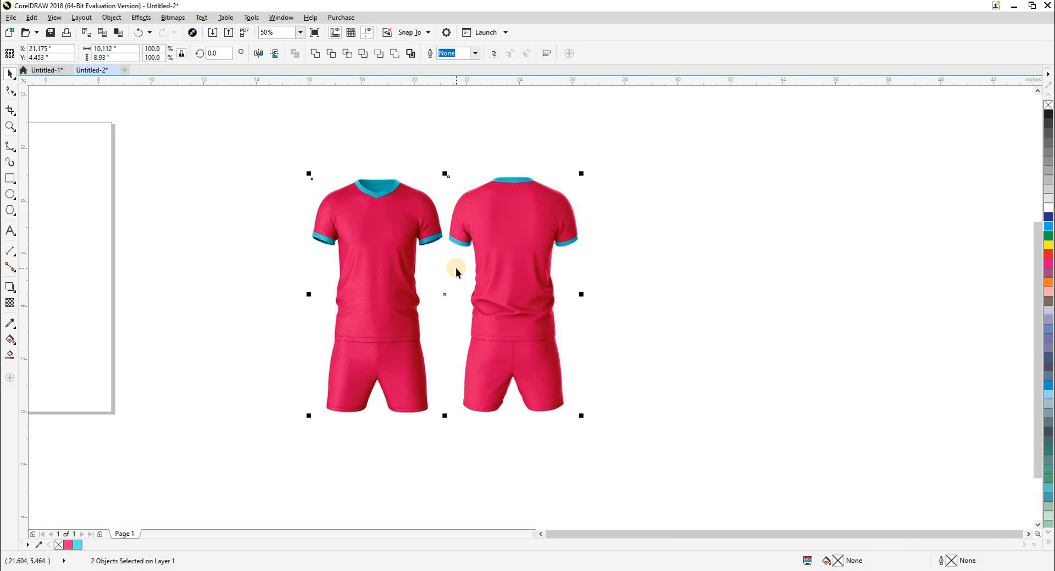
- Compare the kits with and without the Shading bitmaps, leaving those bitmaps 15 inches to the right of the kits
scroll(355, 213, up, 3)
scroll(358, 217, down, 1)
key(Right)
key(Left)
scroll(357, 216, down, 2)
key(Right)
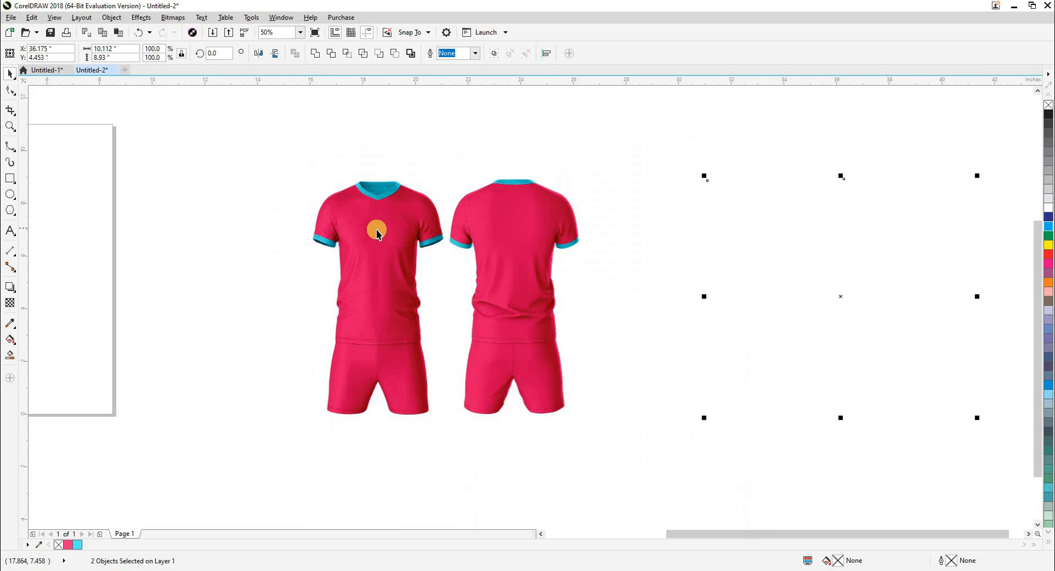
- Move the front and back Lighting bitmaps 15 inches right, off the colored kits
click(528, 378)
click(405, 341)
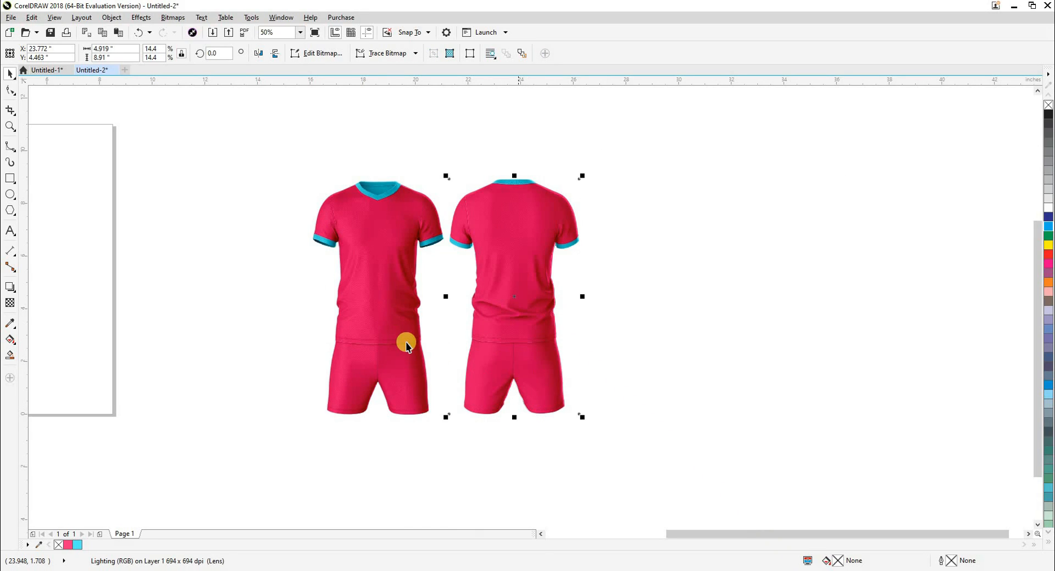
key(Right)
click(642, 439)
- Group the front kit's Lighting and Shading bitmaps together, and group the back kit's pair the same way
key(shift+F9)
drag(864, 103, 864, 103)
key(ctrl+g)
drag(825, 435, 993, 134)
key(ctrl+g)
click(763, 202)
key(shift+F9)
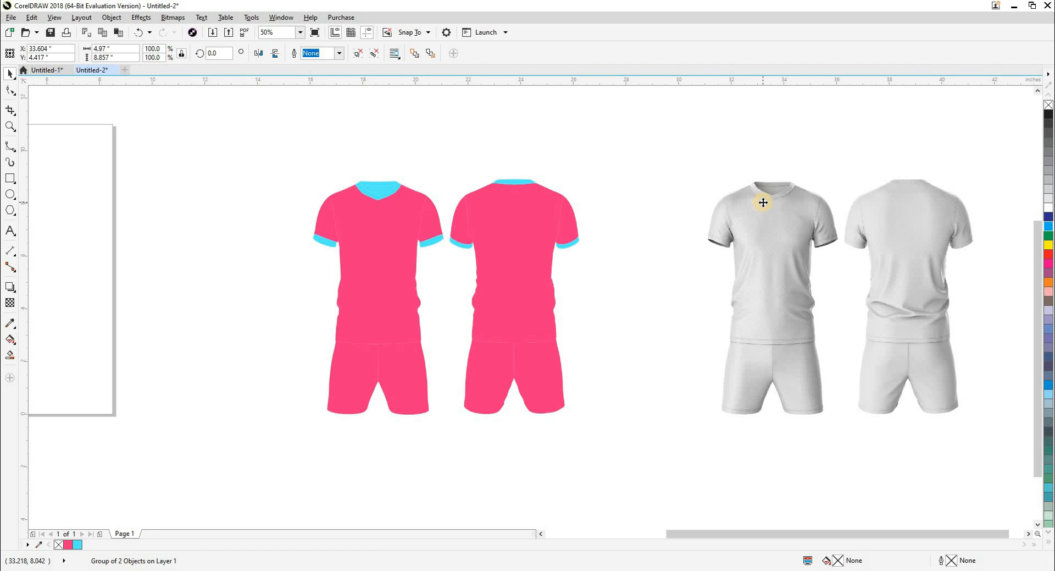
- Nudge the front and back shading groups 15 inches left onto the colored kits
key(Left)
click(884, 264)
key(Left)
key(Escape)
key(z)
drag(288, 165, 602, 431)
key(space)
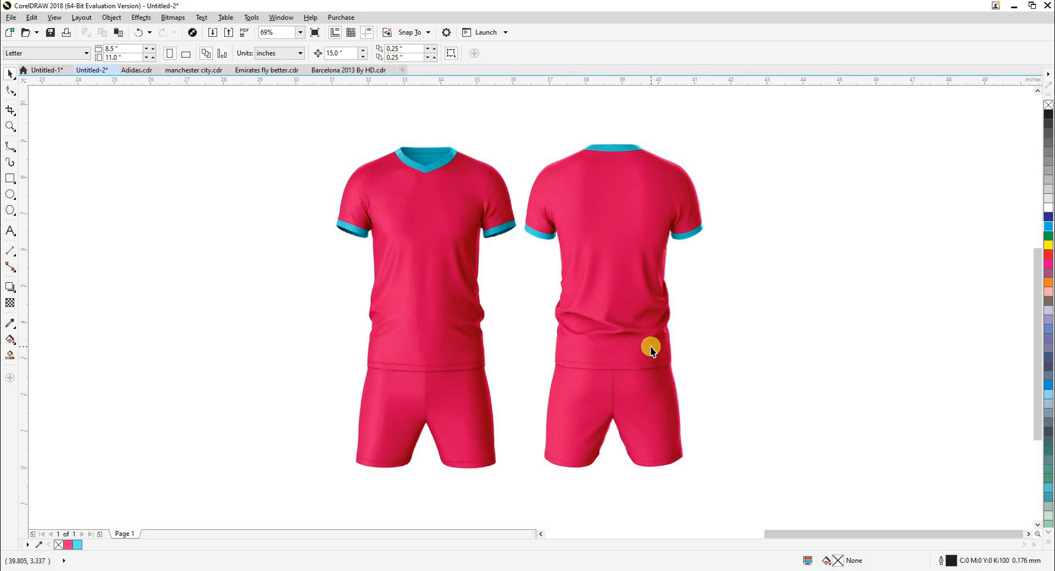
- Move the front and back shading groups 15 inches right to expose the flat colored kits beside the logos and pattern
scroll(651, 347, down, 1)
drag(483, 352, 582, 352)
scroll(583, 351, down, 1)
drag(248, 255, 456, 393)
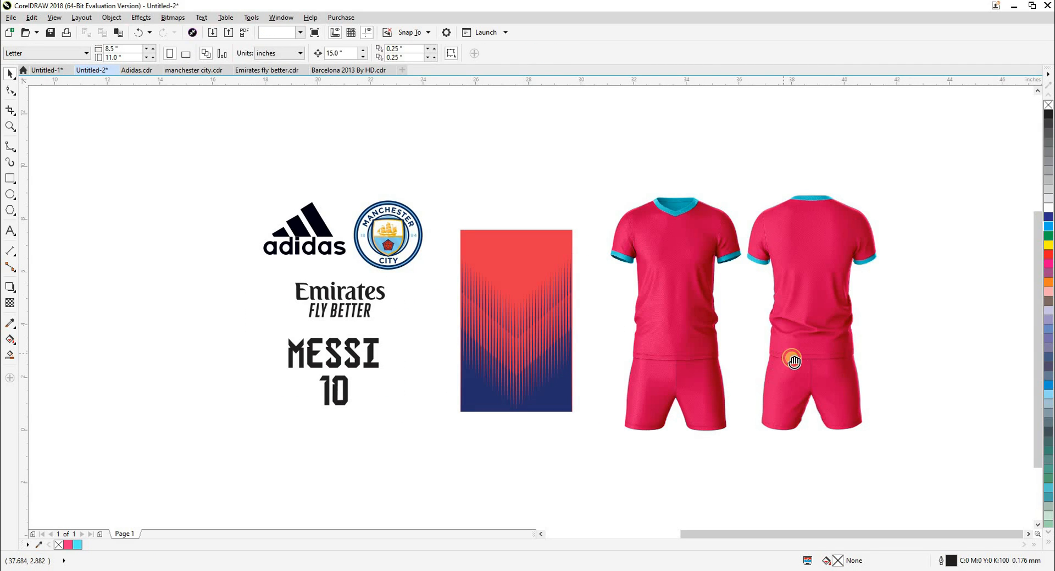
drag(791, 358, 500, 362)
click(500, 363)
key(Right)
click(388, 341)
key(Right)
click(443, 465)
key(shift+F9)
drag(401, 397, 424, 442)
drag(353, 432, 347, 469)
drag(400, 284, 403, 247)
key(ctrl+z)
key(ctrl+z)
click(472, 490)
key(ctrl+z)
click(339, 454)
- Scale the red and navy chevron pattern to 3.685 by 6.035 inches and align it to the front shirt body's horizontal center and top
drag(362, 373, 529, 377)
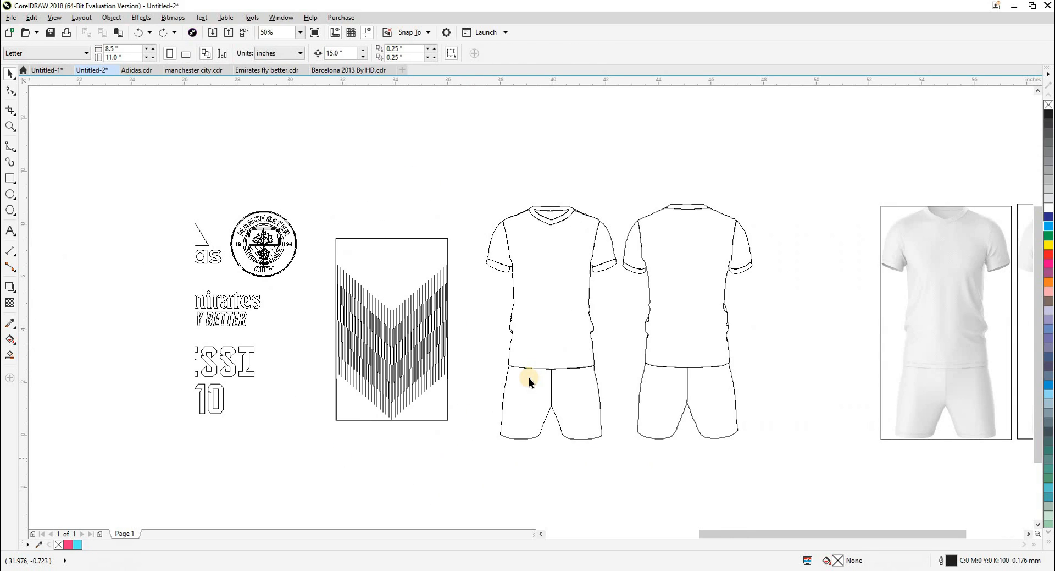
click(549, 400)
click(372, 330)
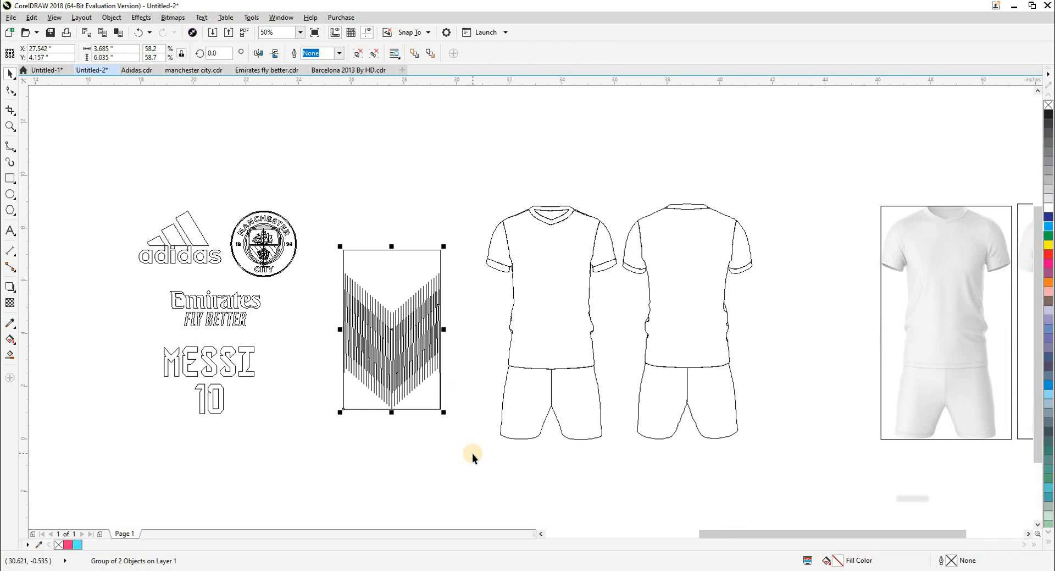
key(shift+F9)
shift+click(532, 346)
key(c)
key(t)
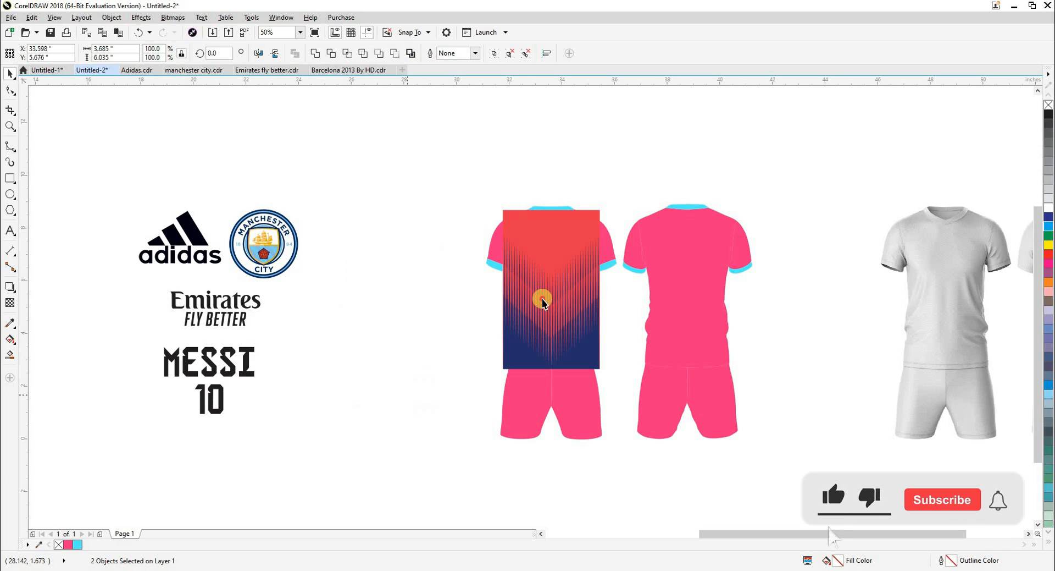
- PowerClip the chevron pattern inside the front shirt's body
click(542, 299)
key(shift+Page_Down)
key(alt+c)
key(w)
key(p)
click(542, 298)
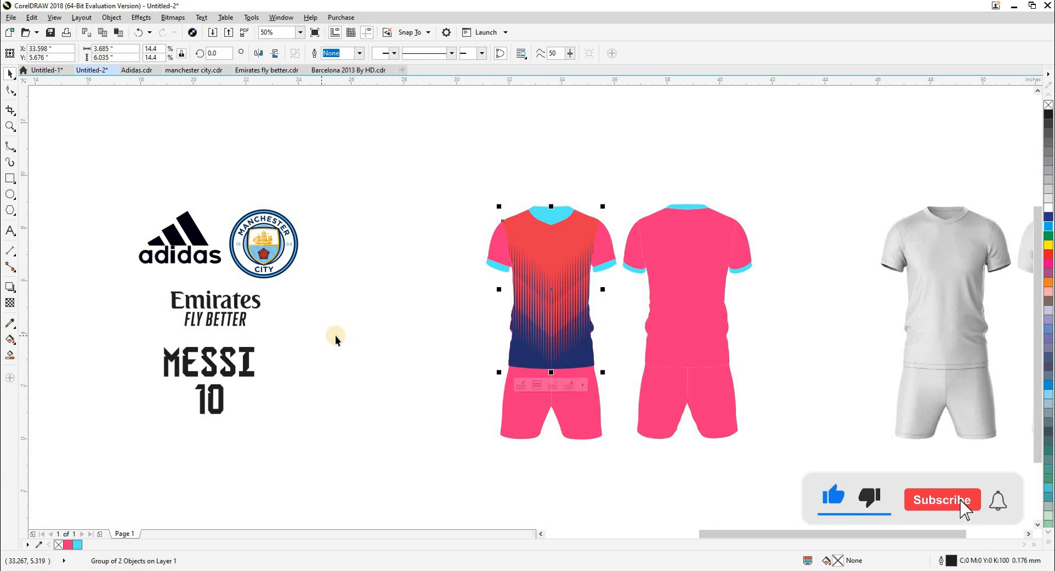
click(388, 341)
- Copy the chevron pattern out of the front shirt's PowerClip and place the copy between the logos and the front kit
drag(398, 344, 437, 341)
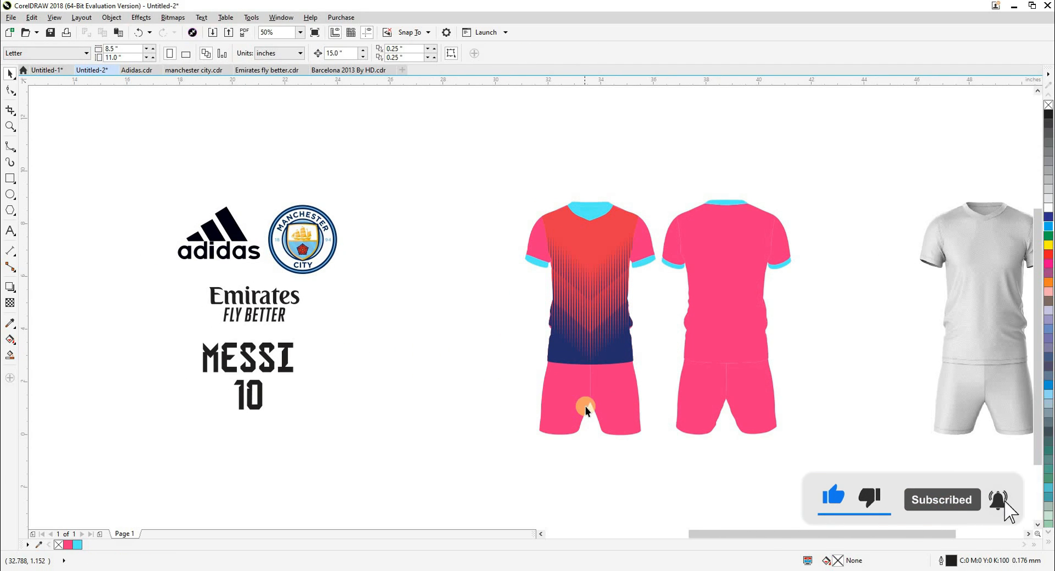
click(626, 396)
ctrl+click(591, 267)
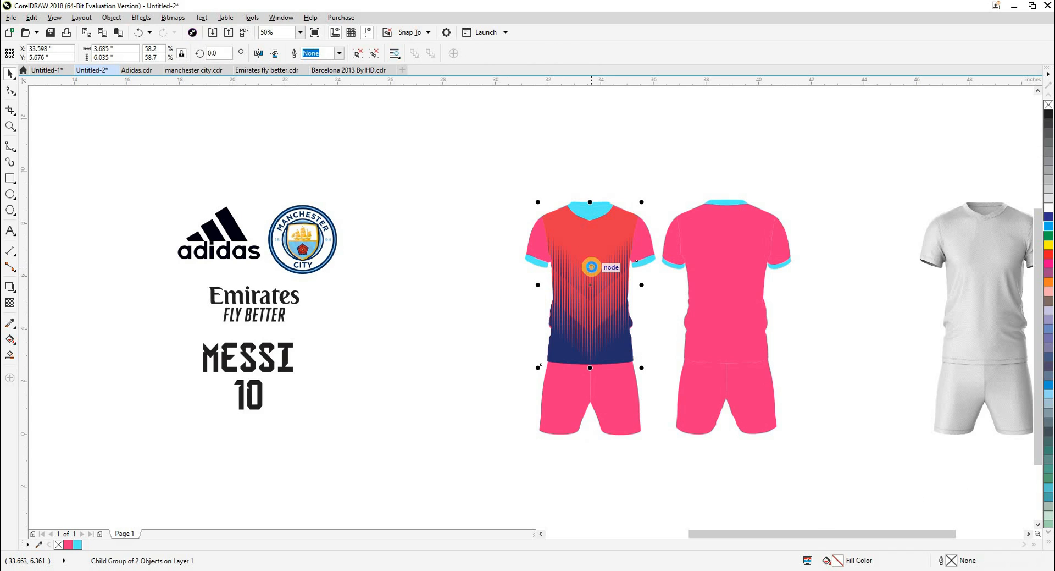
key(ctrl+c)
key(ctrl+v)
drag(596, 273, 460, 282)
click(481, 411)
- Fill both halves of the front kit's shorts with the red sampled from the chevron pattern
key(i)
click(484, 237)
click(554, 379)
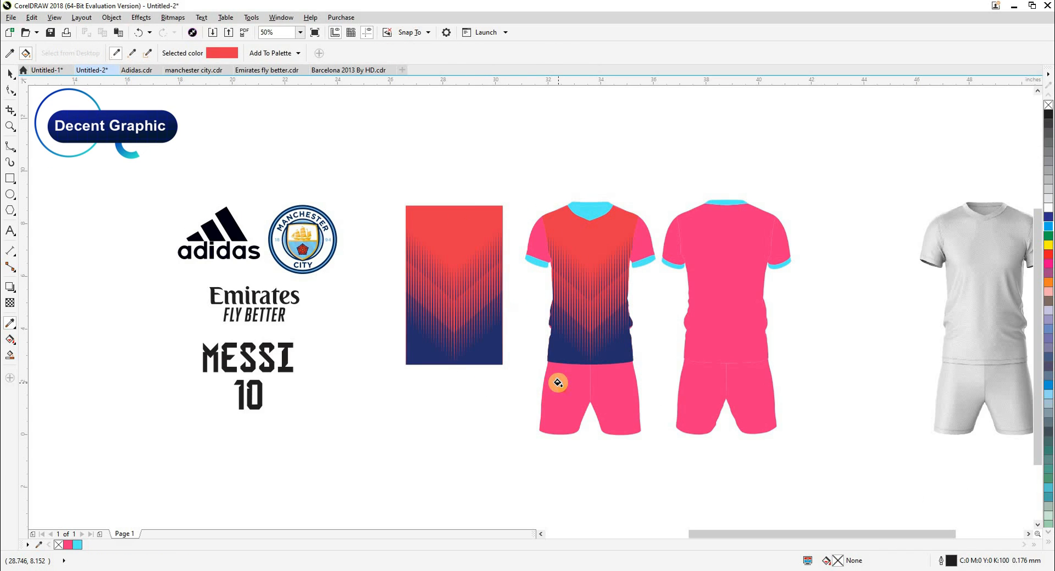
click(612, 384)
key(space)
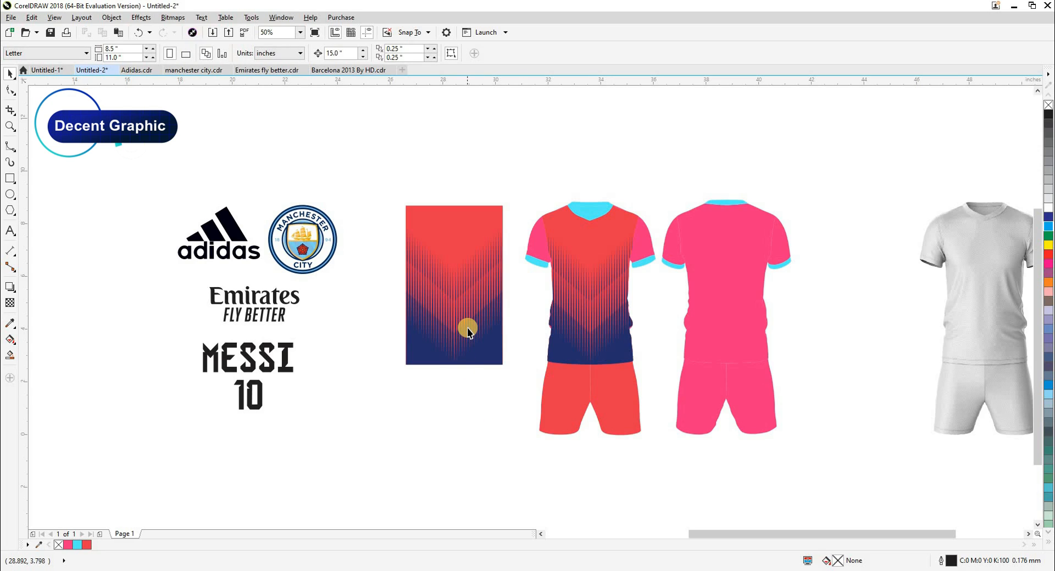
- Fill the front shirt's sleeves and collar band with the navy sampled from the chevron pattern
key(i)
click(488, 350)
click(538, 241)
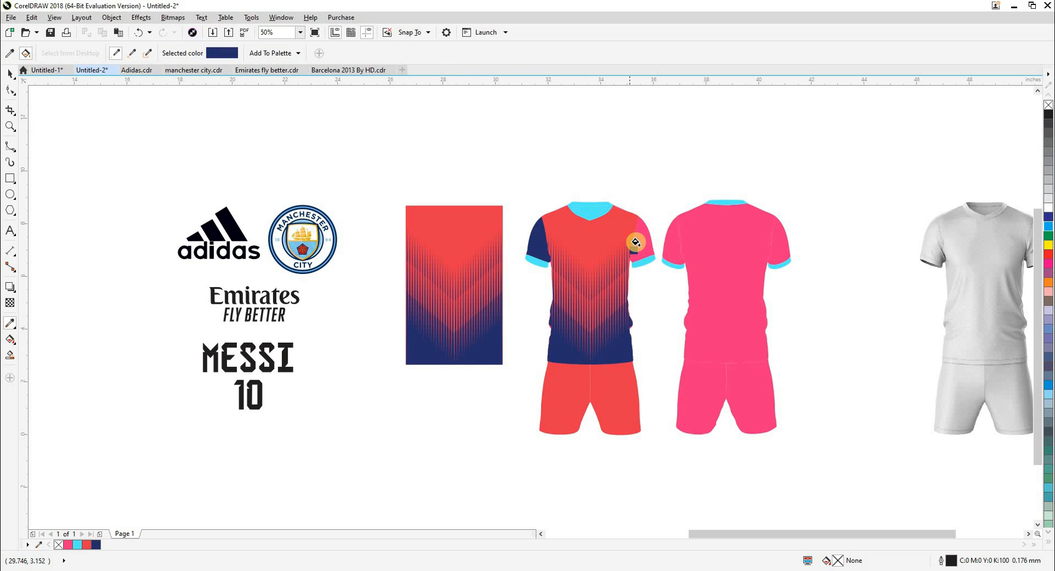
click(626, 237)
key(space)
scroll(589, 212, up, 4)
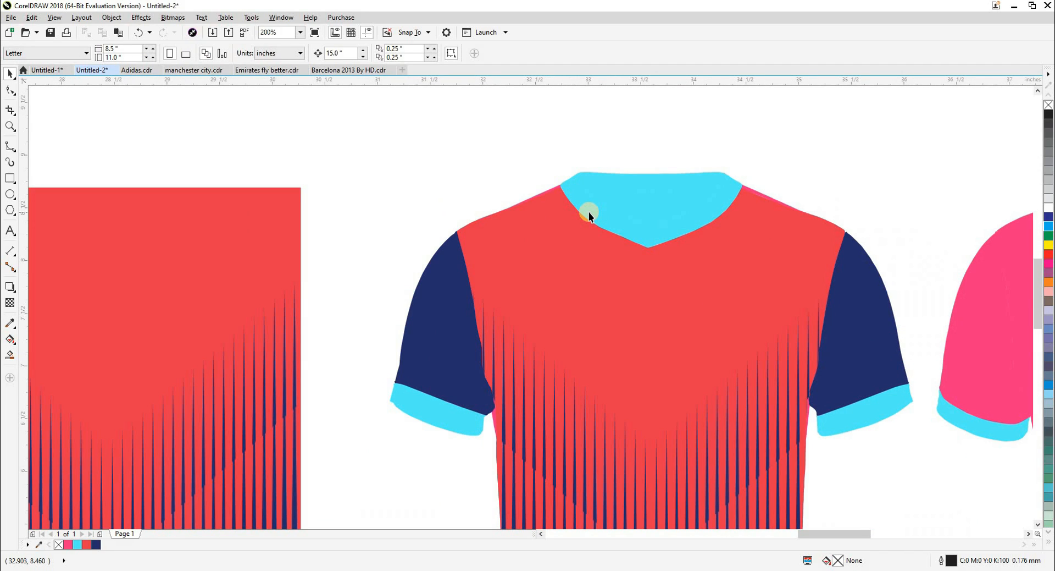
click(590, 212)
key(ctrl+r)
- Fill the front shirt's sleeve cuffs with the pattern's red from the document colors
scroll(543, 219, down, 1)
click(500, 359)
drag(500, 358, 487, 289)
click(480, 249)
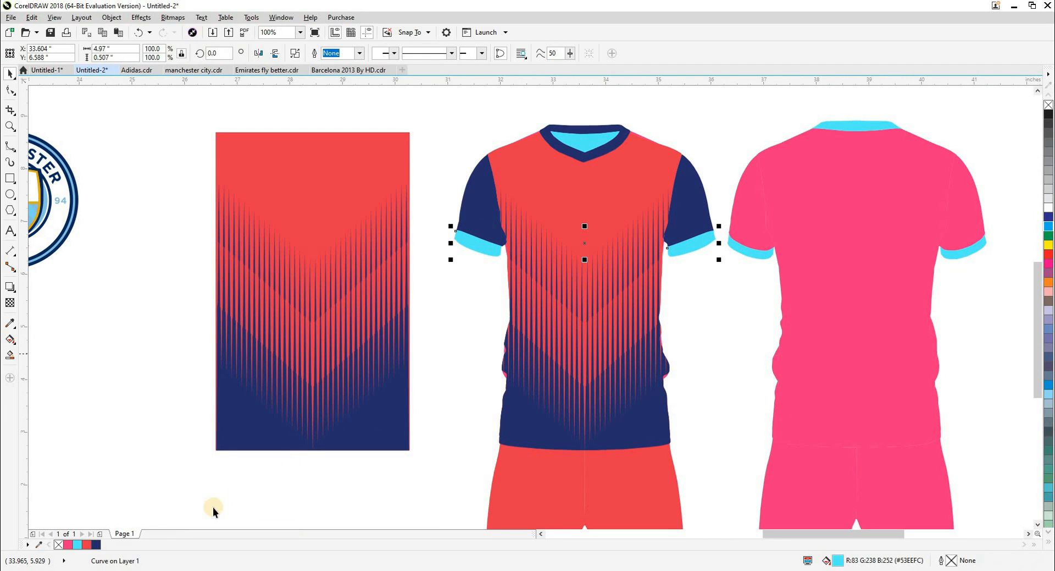
click(91, 545)
- Fill the back shirt's sleeve cuffs with the same red and its collar with the pattern's navy
scroll(537, 283, right, 5)
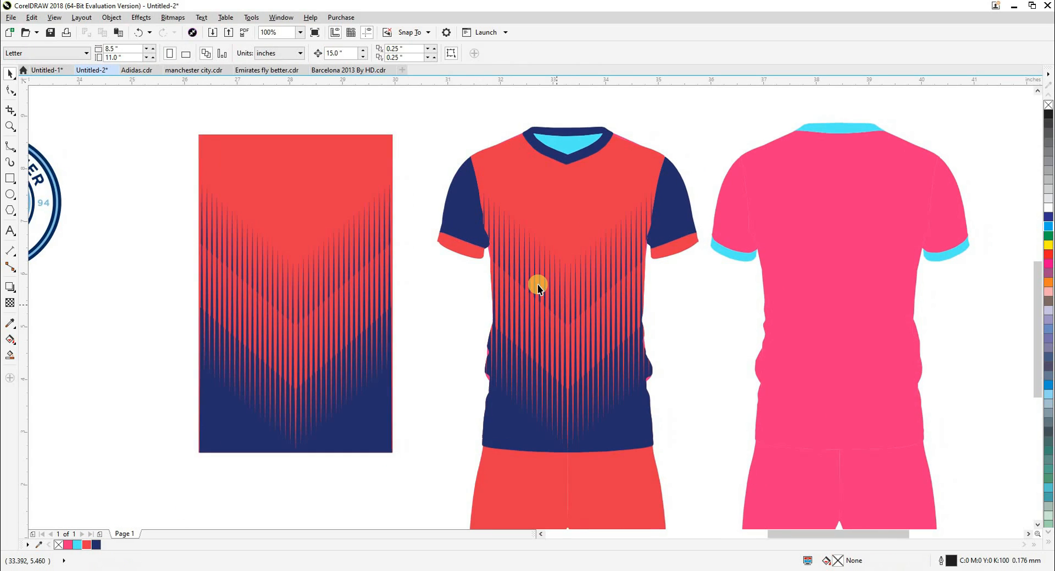
click(509, 278)
key(ctrl+r)
click(595, 140)
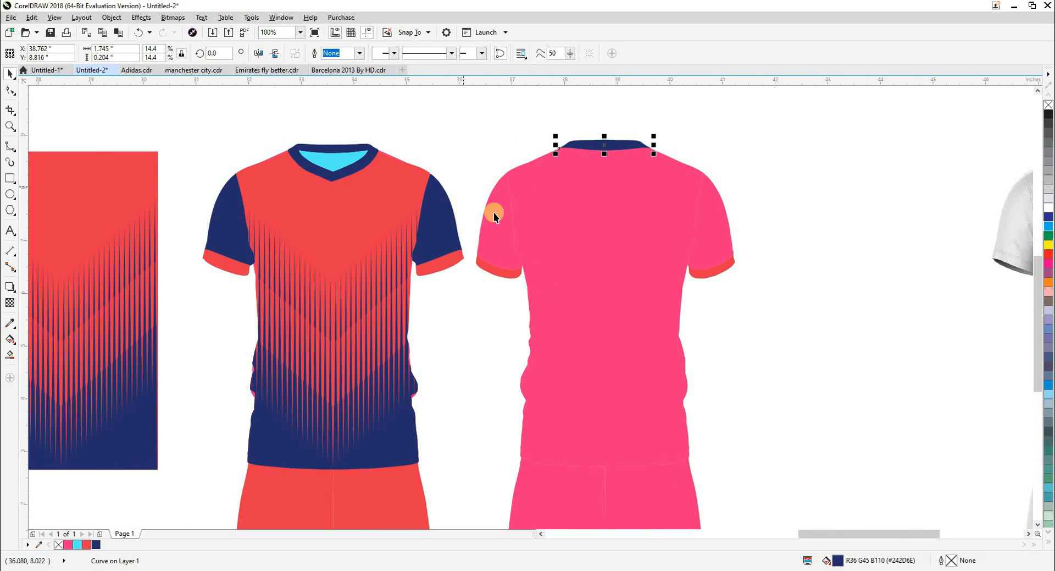
- Move the red-navy chevron pattern over the back shirt and PowerClip it inside the shirt's body
scroll(495, 212, down, 2)
click(527, 240)
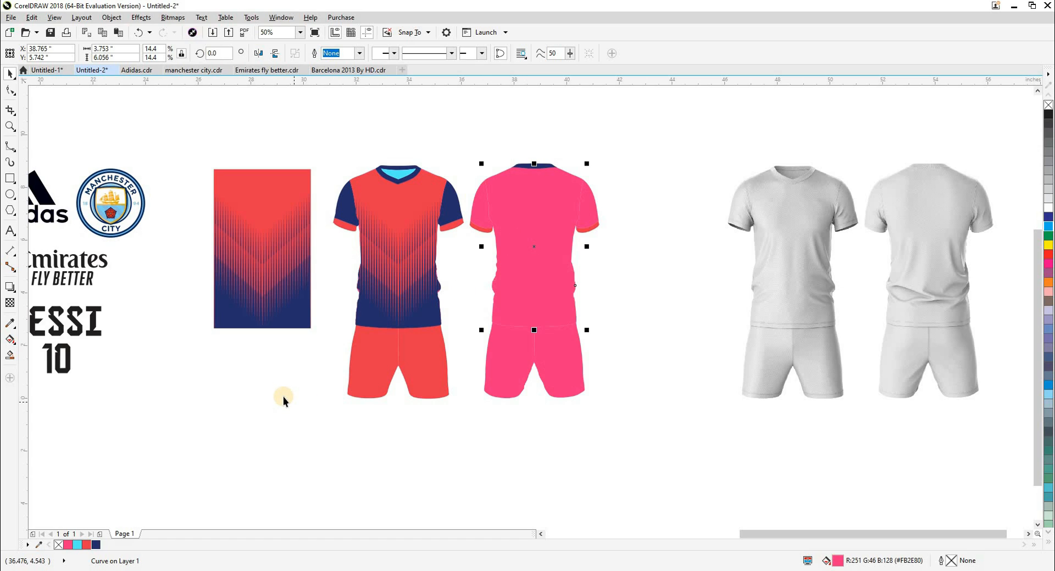
click(292, 300)
drag(302, 295, 605, 300)
key(ctrl+Page_Down)
click(545, 272)
click(592, 282)
- Fill both sleeves of the back shirt with the pattern's navy
key(z)
drag(371, 159, 672, 388)
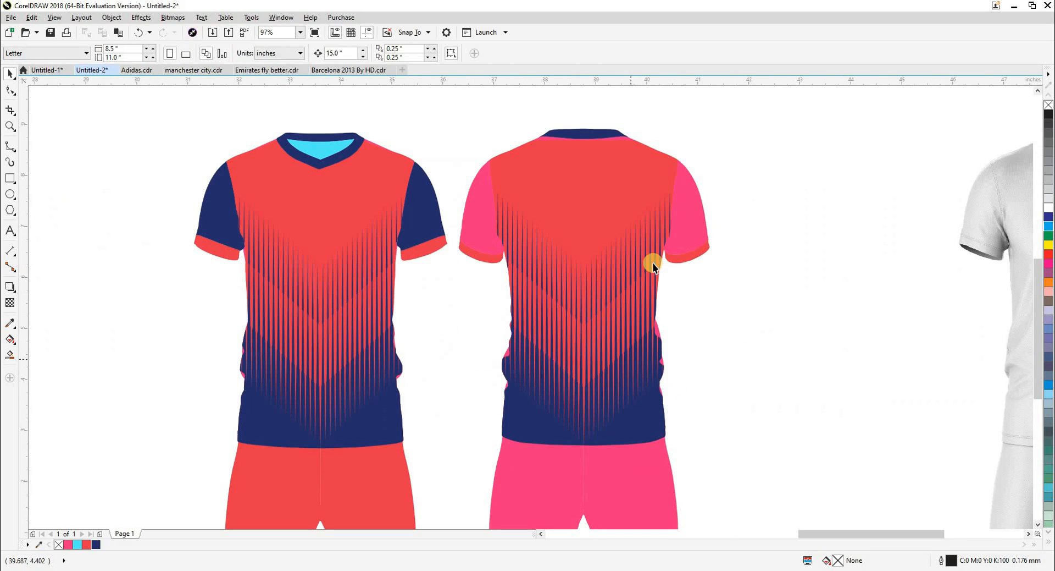
key(space)
click(682, 228)
shift+click(483, 228)
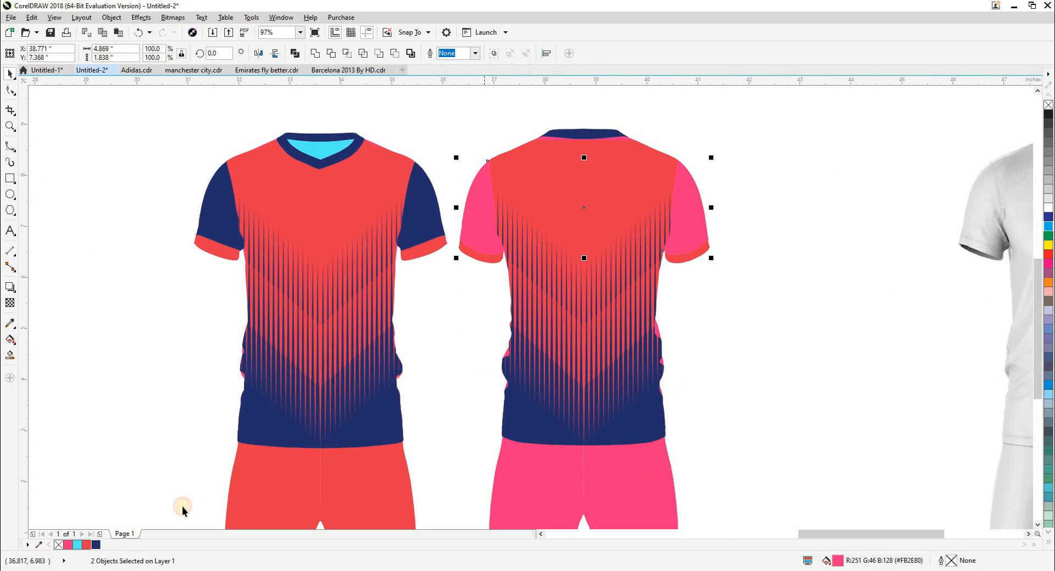
click(96, 544)
key(Escape)
- Fill the back shirt's body behind the clipped pattern with the pattern's red
scroll(478, 251, down, 2)
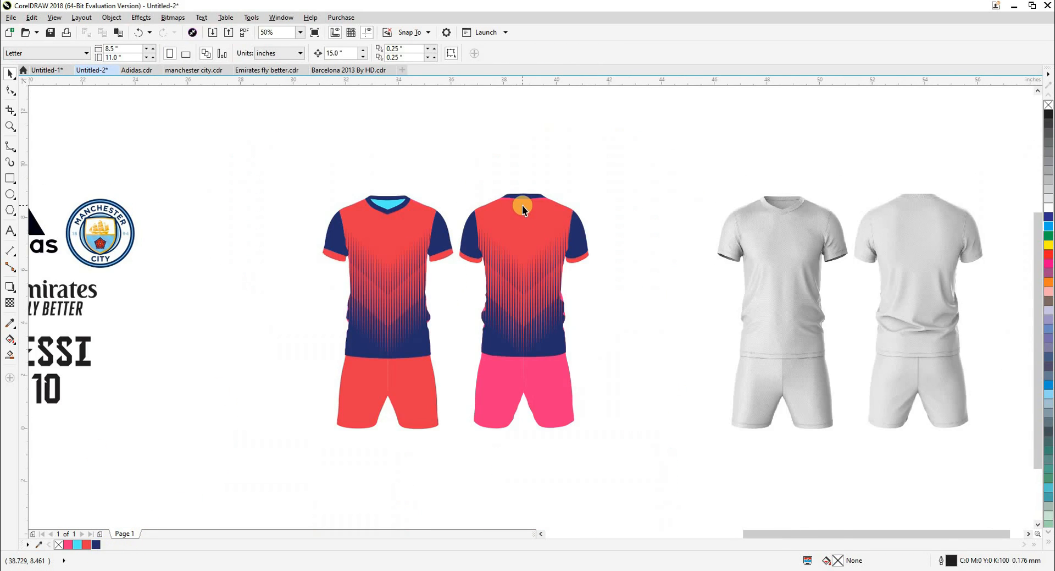
scroll(527, 231, up, 4)
click(537, 259)
scroll(542, 277, down, 2)
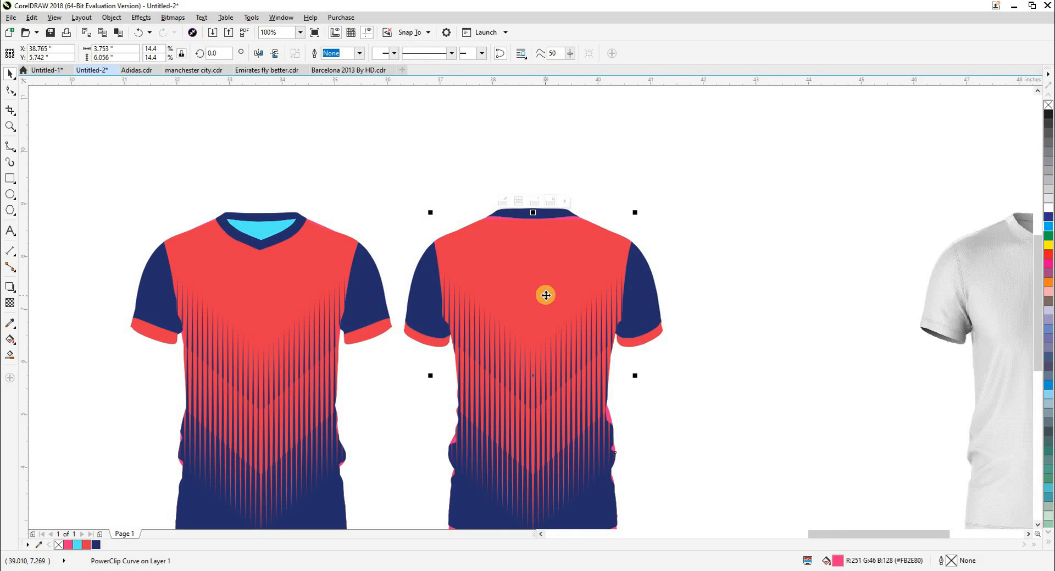
click(89, 544)
click(89, 442)
click(293, 384)
click(411, 200)
drag(396, 237, 423, 144)
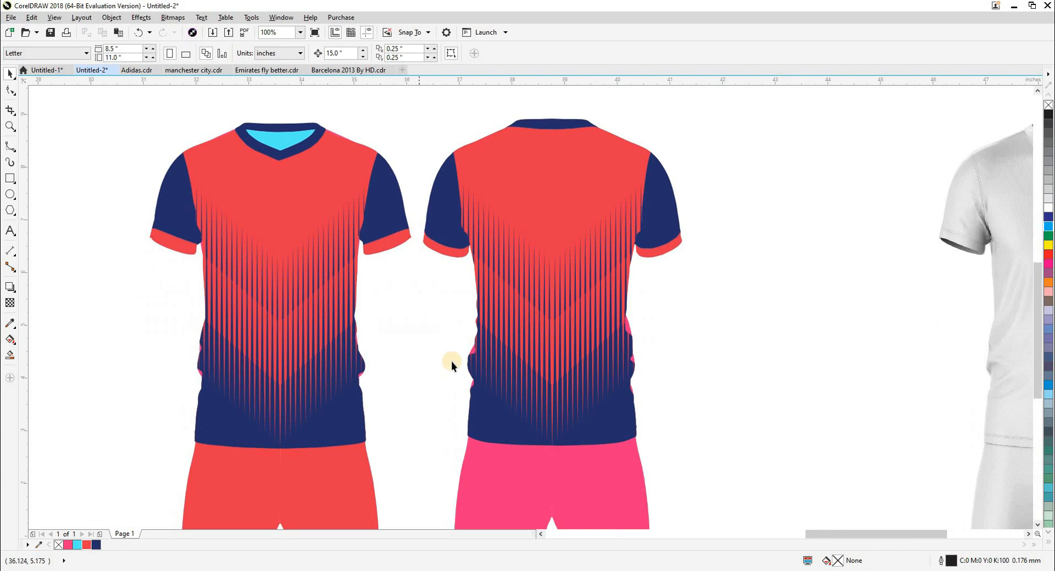
- Fill the remaining pink fold pieces at the back shirt's waist with the pattern's navy
key(shift+F9)
scroll(466, 404, up, 3)
click(475, 342)
key(shift+F9)
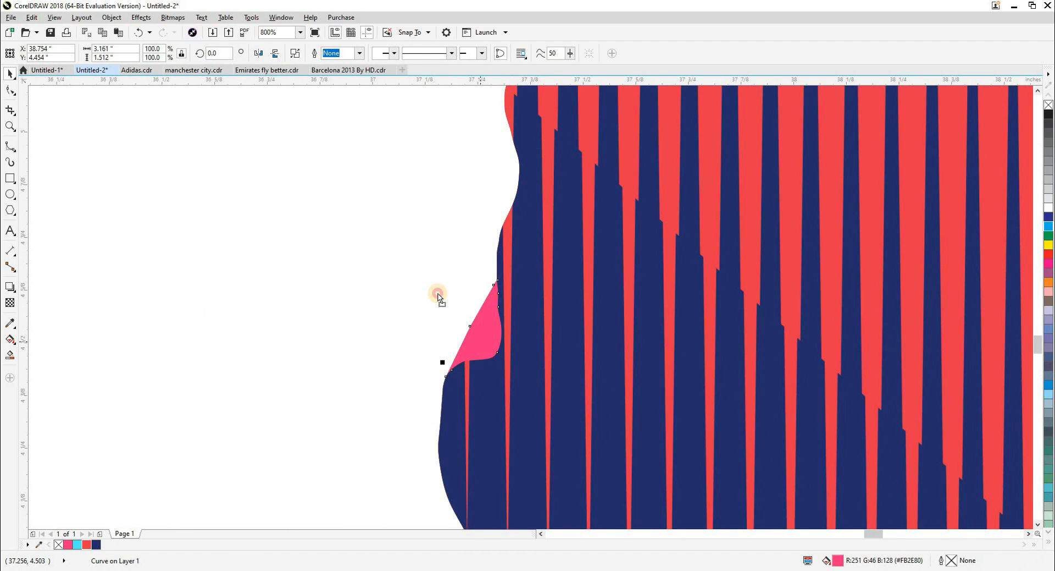
scroll(436, 295, down, 2)
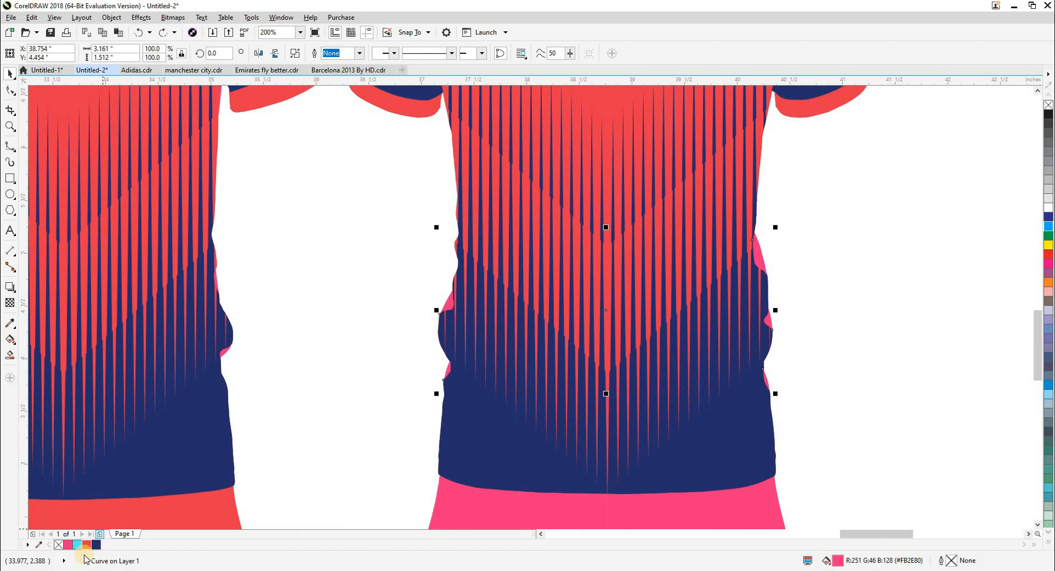
click(97, 544)
click(275, 364)
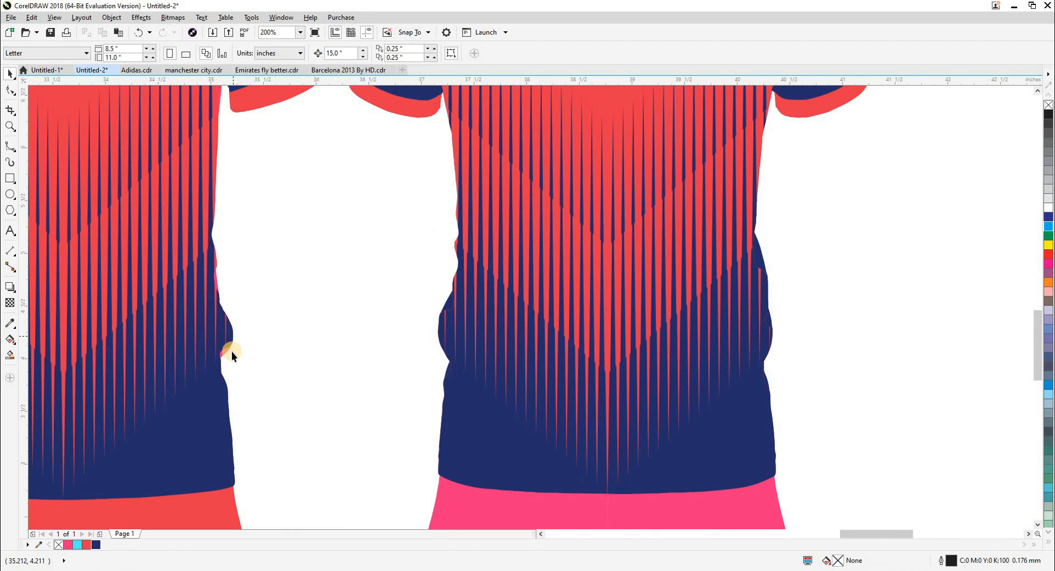
- Repeat the navy fill on the pink fold pieces at the front shirt's waist
click(225, 349)
key(ctrl+r)
click(325, 328)
- Fill both halves of the back kit's shorts with the pattern's red
scroll(378, 275, down, 2)
key(shift+F9)
key(shift+F9)
click(470, 360)
click(96, 545)
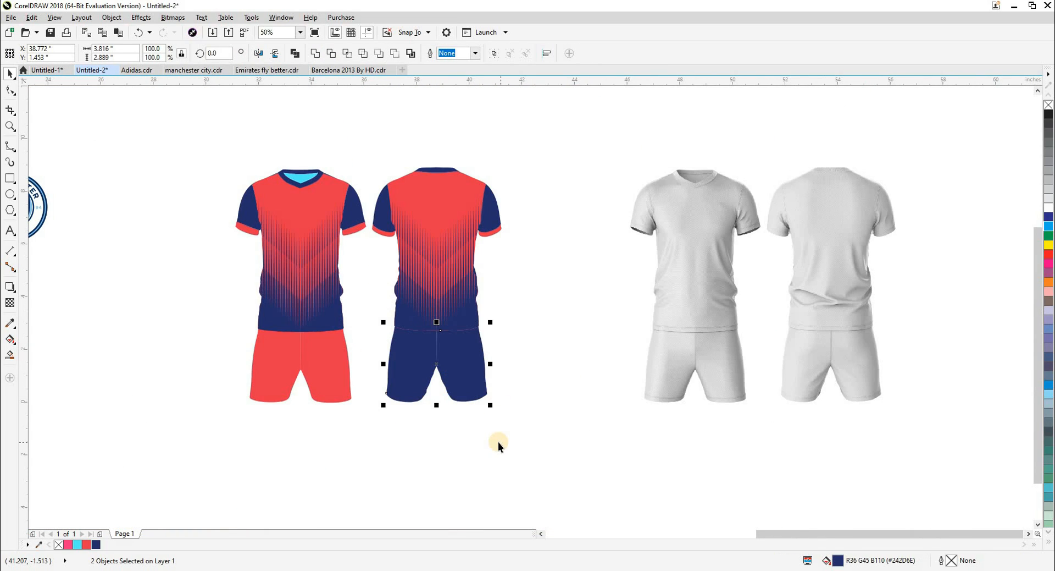
click(325, 379)
click(371, 432)
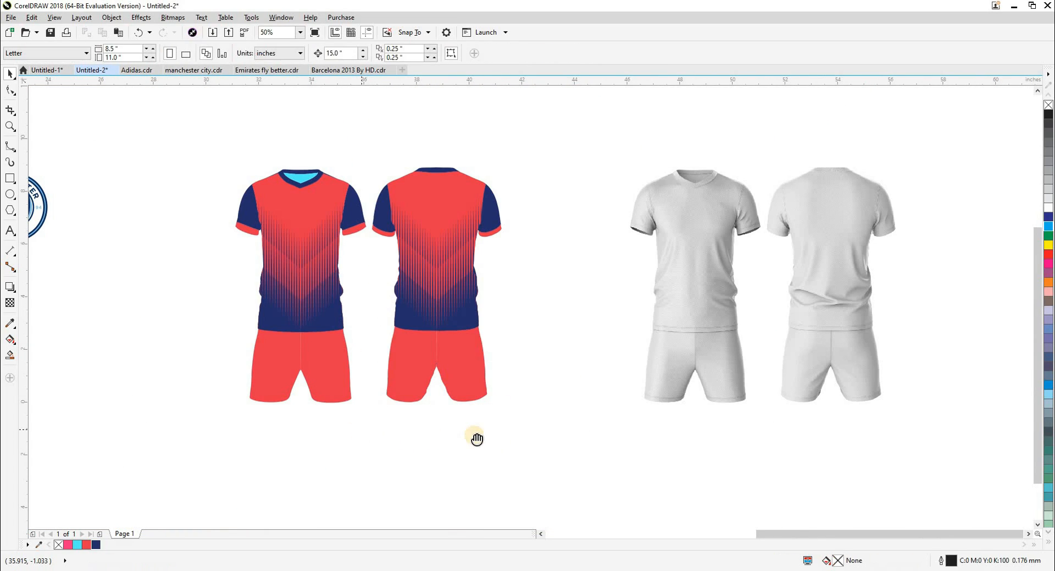
- Fill the front shirt's inner neck area with the pattern's navy
drag(476, 437, 588, 443)
key(F2)
drag(327, 149, 604, 430)
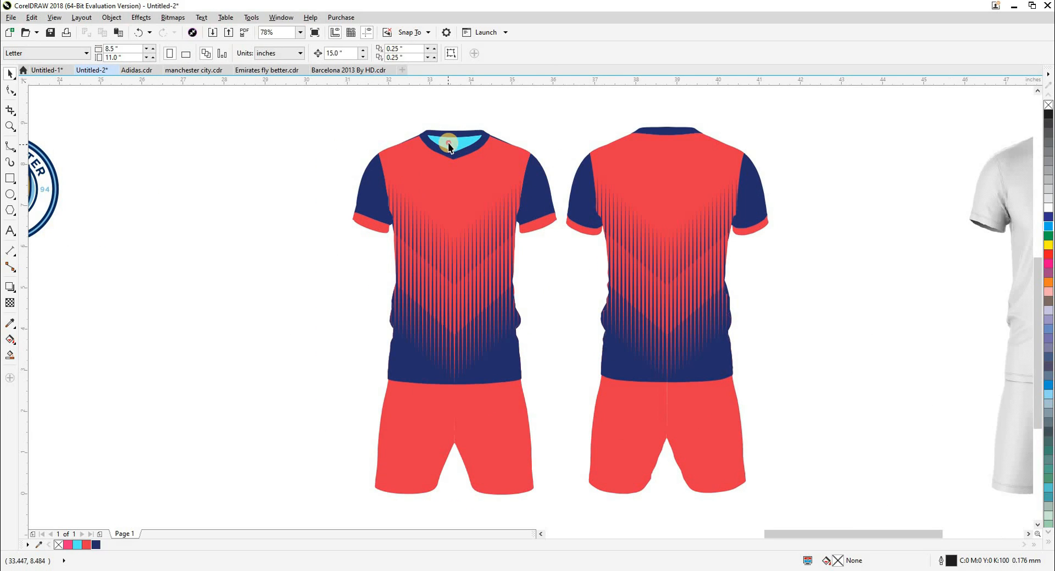
click(449, 145)
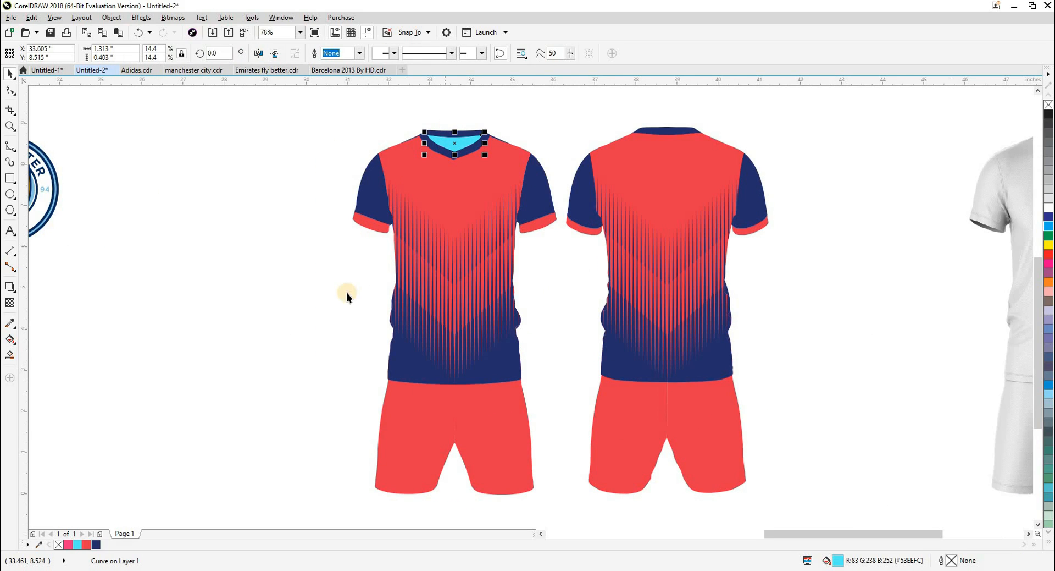
click(96, 544)
click(145, 409)
- Place the Manchester City crest on the front shirt's chest beside the sleeve and scale it down to badge size
scroll(404, 260, down, 2)
key(F2)
drag(202, 183, 572, 370)
drag(475, 269, 621, 254)
key(F2)
drag(584, 193, 640, 312)
drag(632, 363, 586, 326)
drag(555, 266, 606, 266)
click(662, 372)
- Place the adidas logo on the front shirt's chest opposite the crest and scale it to about 1.07 in wide
scroll(524, 289, down, 2)
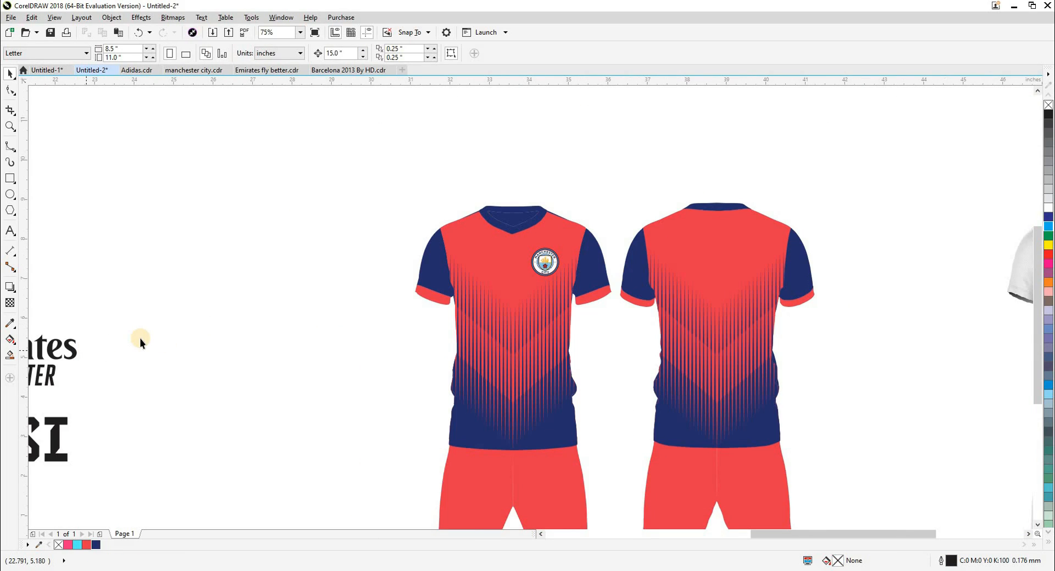
scroll(101, 296, left, 3)
drag(50, 236, 522, 220)
scroll(561, 247, up, 4)
drag(531, 140, 469, 173)
drag(434, 207, 479, 245)
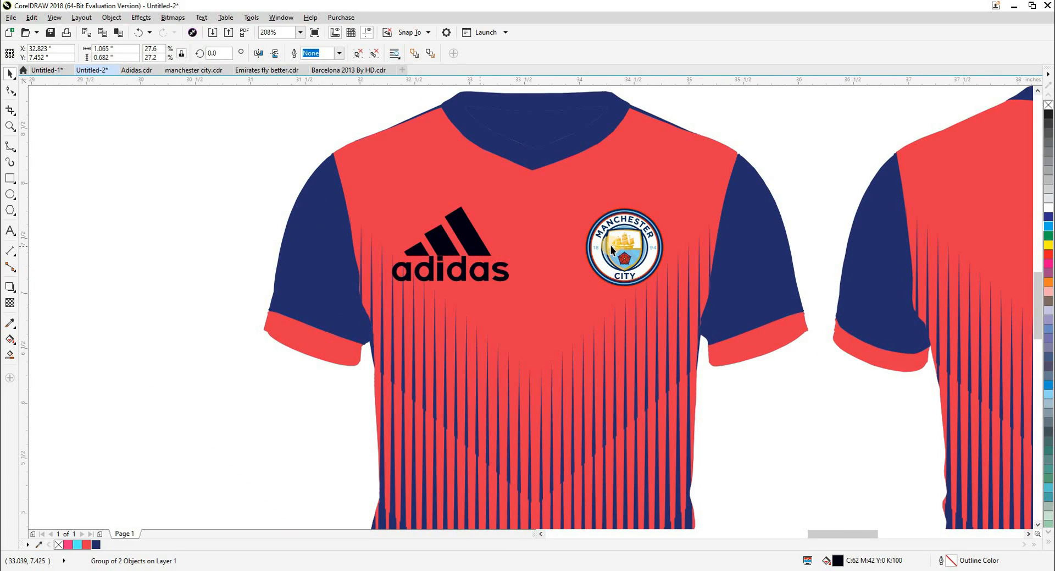
- Align the adidas logo level with the centre of the Manchester City crest
shift+click(624, 245)
key(c)
click(787, 146)
key(ctrl+z)
key(e)
- Scale the adidas logo on the front shirt's chest down to about 0.7 in wide
click(467, 245)
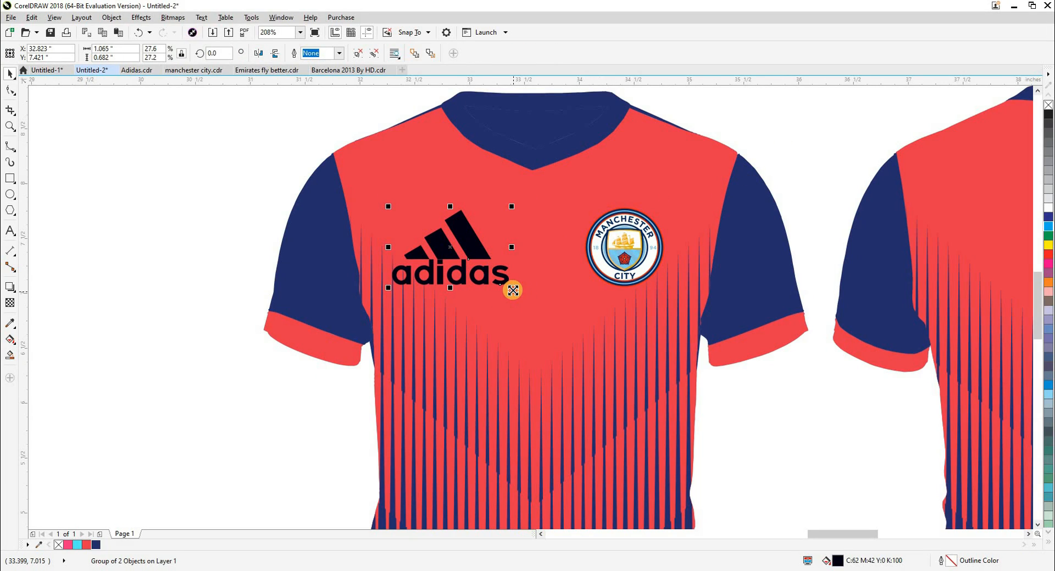
drag(513, 290, 492, 276)
click(623, 255)
shift+click(464, 268)
scroll(485, 250, down, 1)
click(384, 305)
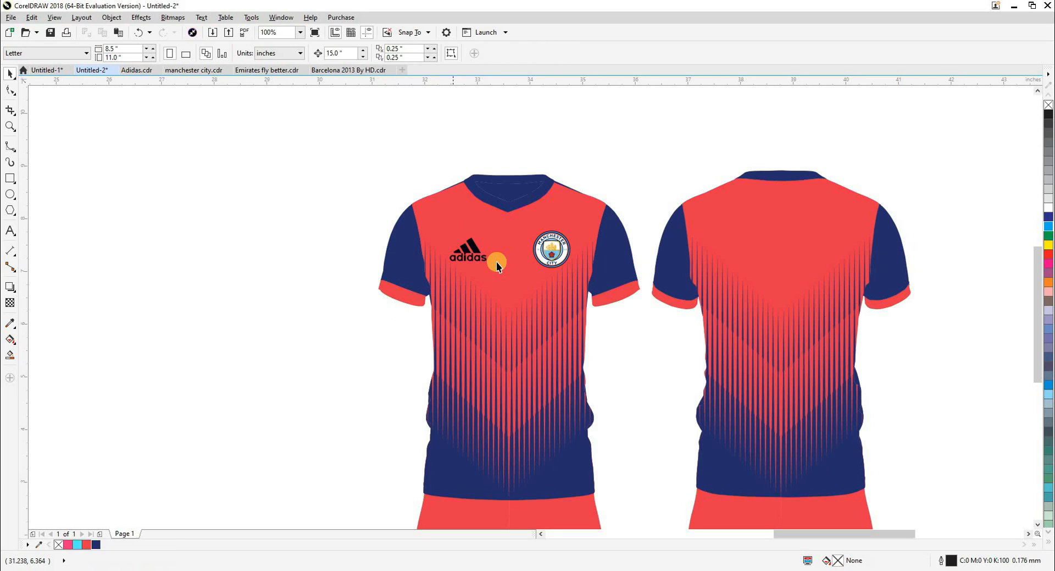
- Move the Emirates Fly Better logo onto the front shirt, scale it down and centre it horizontally on the body
scroll(497, 261, down, 2)
drag(331, 296, 494, 285)
scroll(530, 326, up, 3)
drag(681, 354, 610, 325)
shift+click(682, 374)
key(c)
- Raise the Emirates Fly Better logo to just below the adidas logo and crest and reduce its size slightly
key(Escape)
drag(597, 285, 597, 260)
drag(674, 302, 657, 299)
shift+click(643, 325)
click(723, 341)
- Fill the Emirates Fly Better and adidas logos on the front shirt with white
click(597, 260)
shift+click(560, 214)
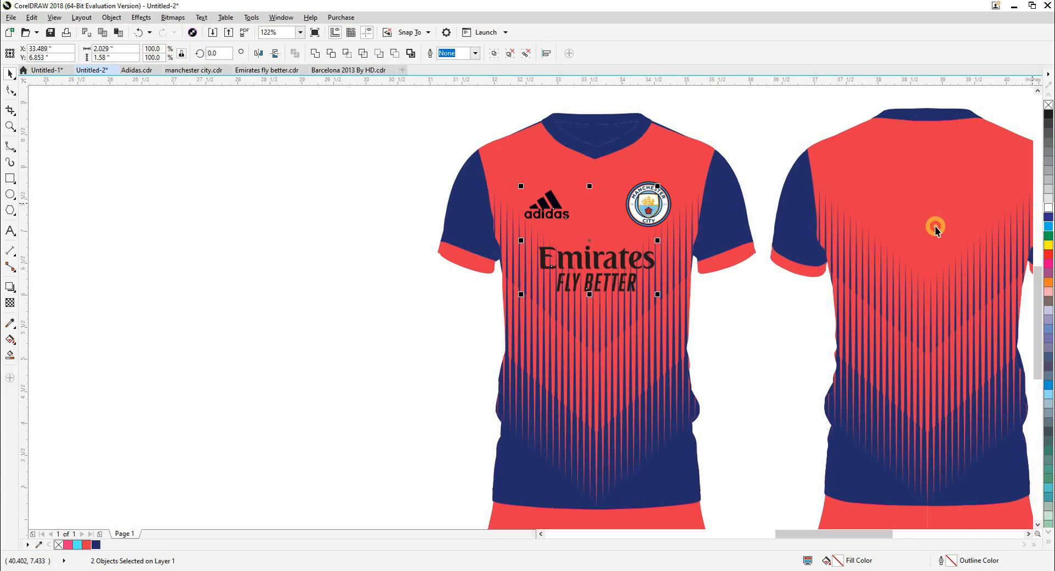
click(439, 302)
- Move the MESSI name and number 10 onto the back shirt, scale them down together and centre them on the body
scroll(439, 304, down, 2)
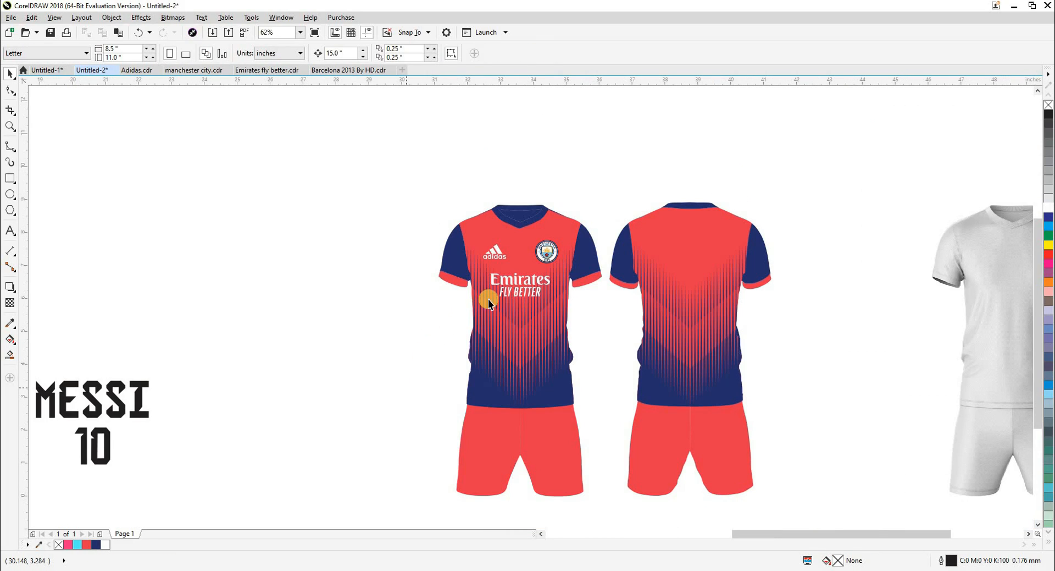
scroll(219, 385, down, 2)
drag(291, 336, 591, 261)
scroll(593, 260, up, 5)
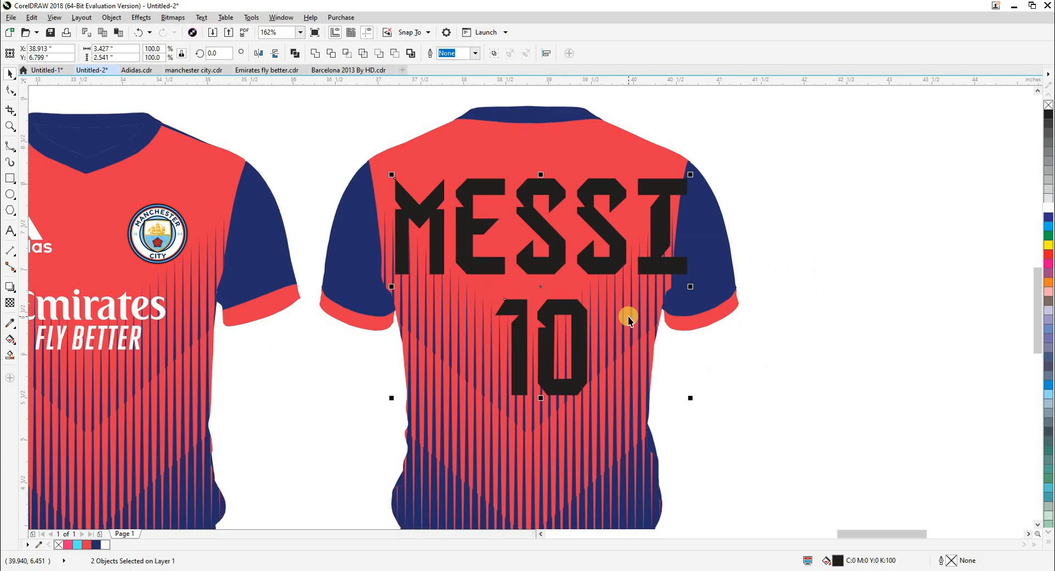
drag(691, 400, 583, 319)
shift+click(564, 340)
key(c)
- Enlarge the number 10 below the name on the back shirt to about 1.26 by 1.31 in
shift+click(605, 317)
click(555, 307)
drag(560, 315, 611, 393)
click(719, 417)
- Shift the name and number slightly up the back shirt together and fill both with white
click(566, 267)
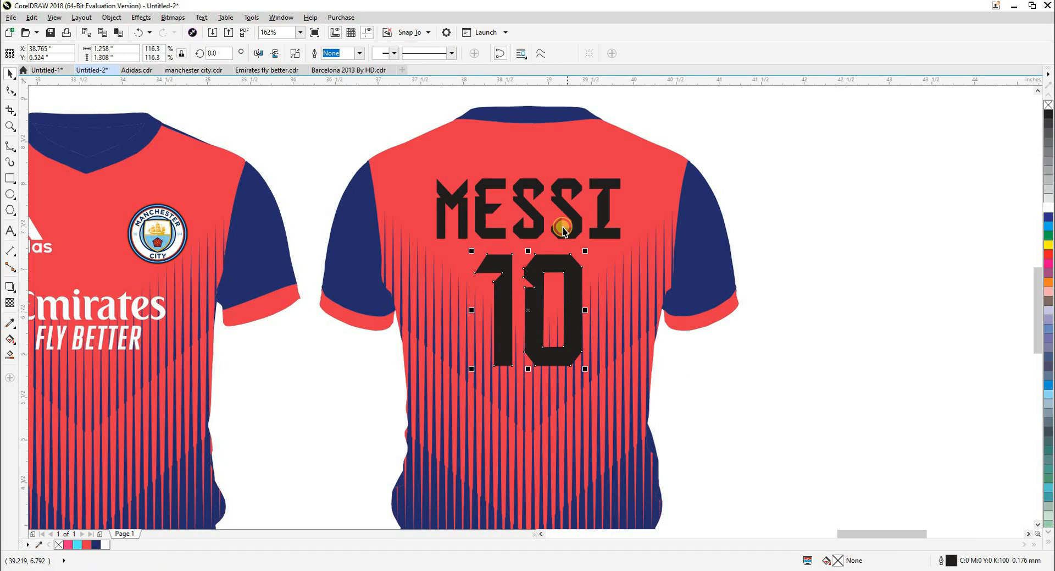
shift+click(564, 232)
drag(564, 233, 591, 231)
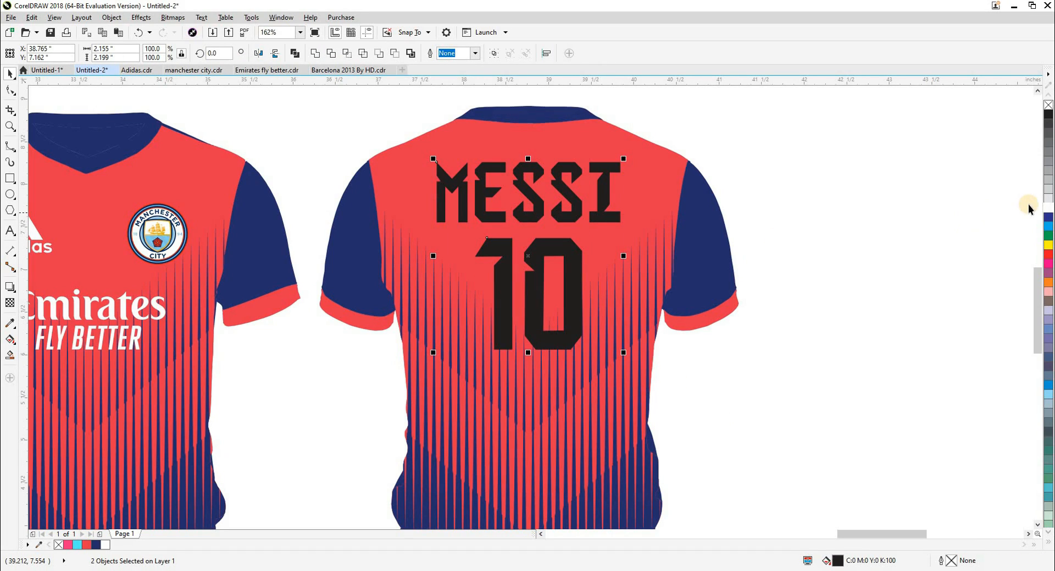
click(1049, 200)
click(890, 275)
- Copy the Manchester City crest from the front shirt onto the lower leg of the front shorts, below the adidas side
scroll(571, 235, down, 2)
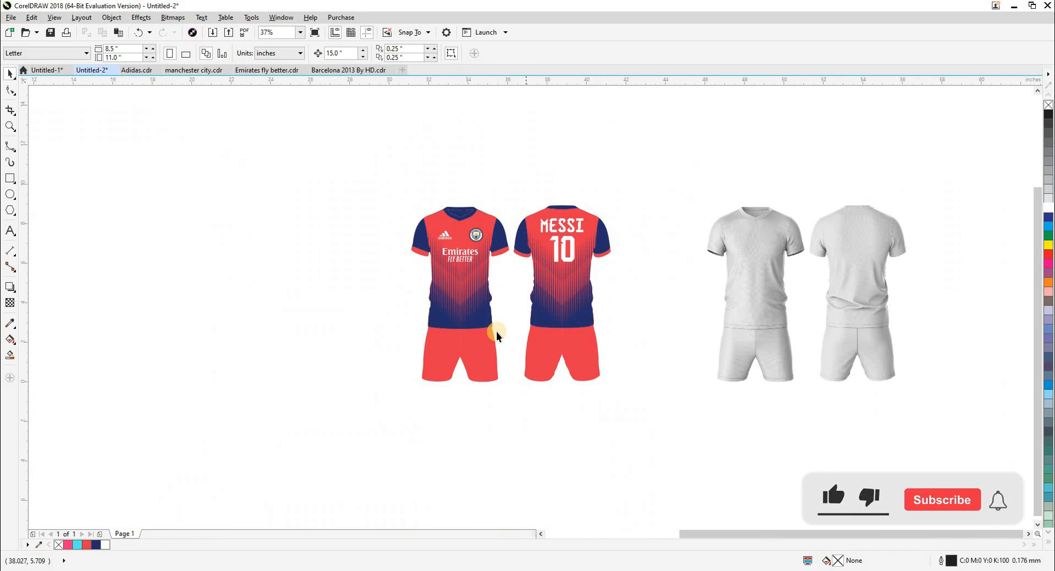
key(F2)
drag(377, 186, 639, 420)
drag(456, 175, 392, 441)
- Copy the back shirt's number 10 onto the front shorts' other leg and scale it down to about the crest's height
click(620, 198)
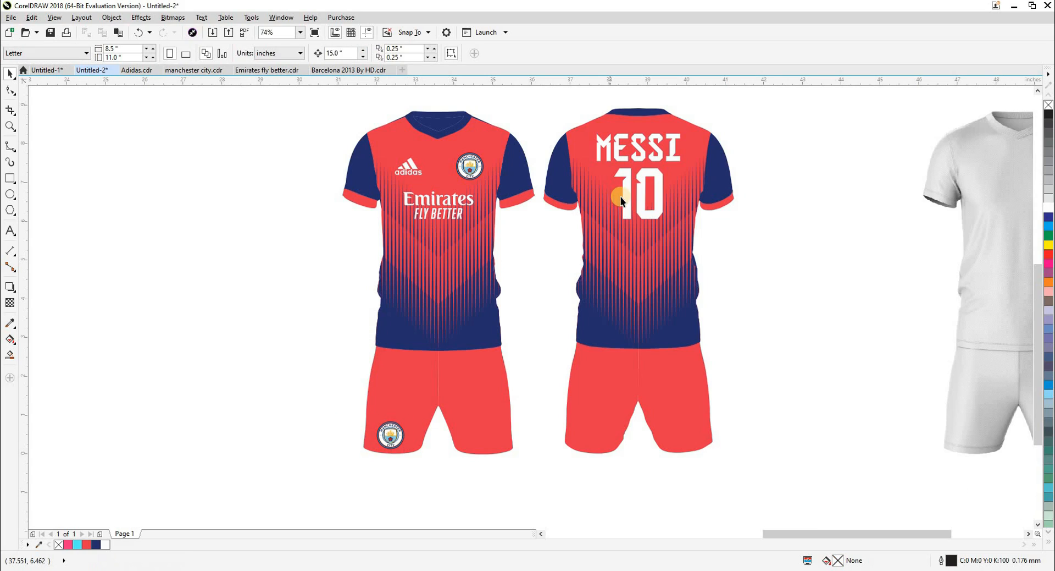
drag(613, 209, 477, 421)
drag(324, 354, 591, 486)
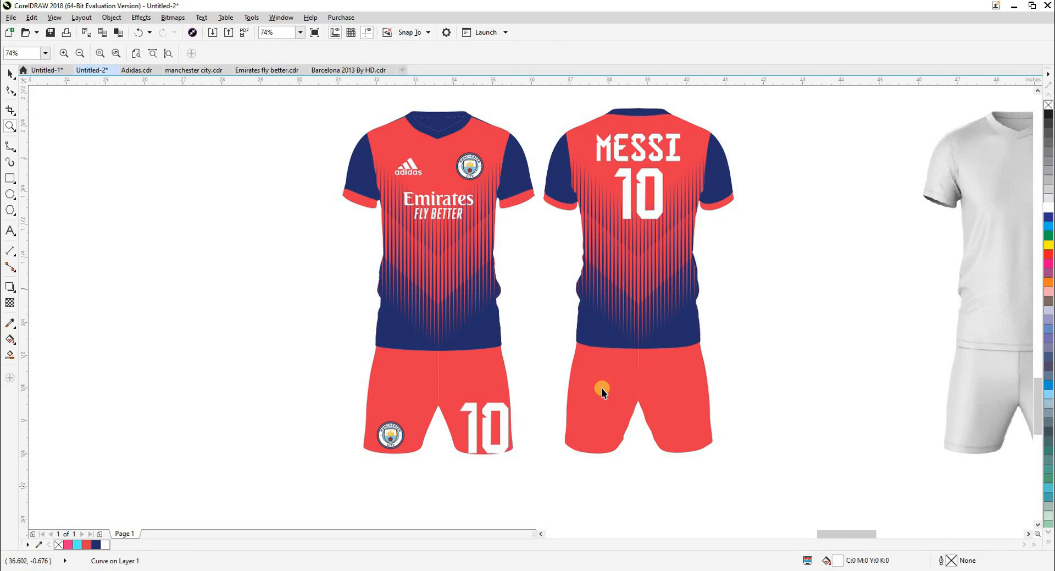
drag(707, 243, 637, 318)
shift+click(303, 370)
click(412, 451)
drag(562, 380, 632, 365)
- Move the crest and number on the front shorts up slightly together, away from the hem
click(327, 373)
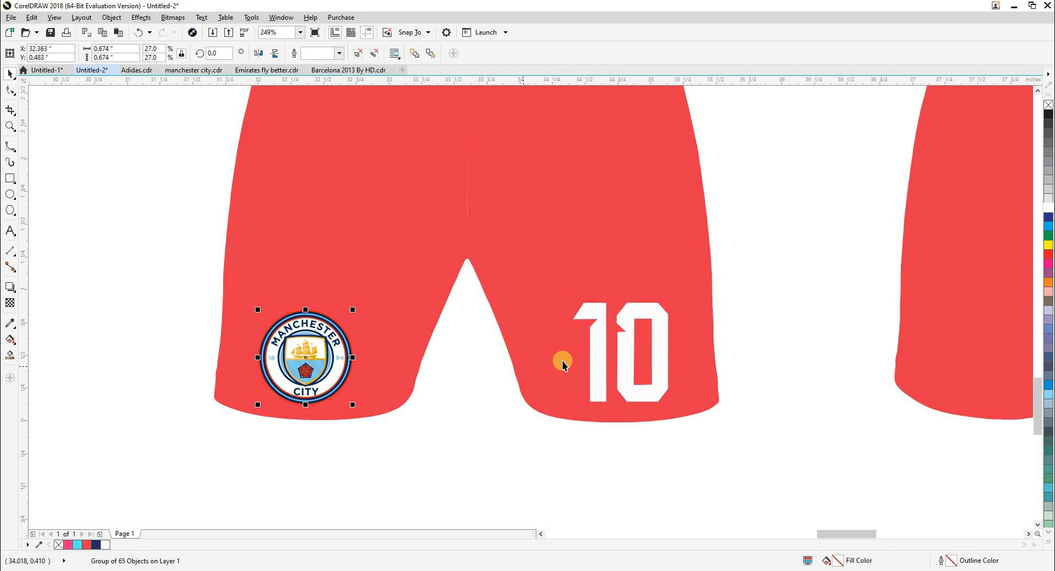
shift+click(599, 360)
drag(599, 365, 595, 357)
click(397, 362)
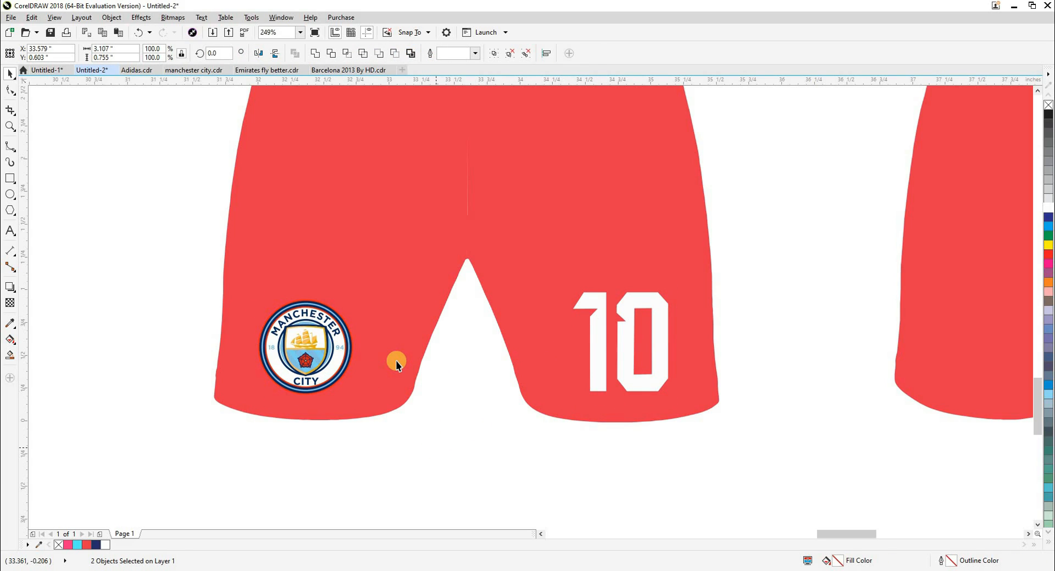
- PowerClip the adidas logo, Manchester City crest and Emirates logo inside the front shirt's body
scroll(398, 363, down, 2)
scroll(407, 380, down, 1)
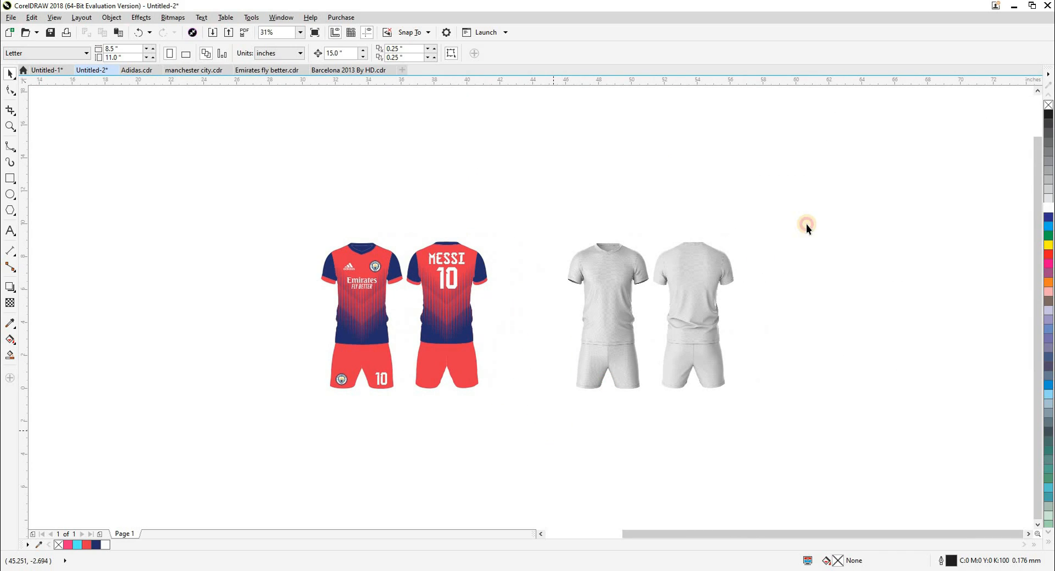
click(311, 214)
key(F2)
drag(312, 218, 465, 380)
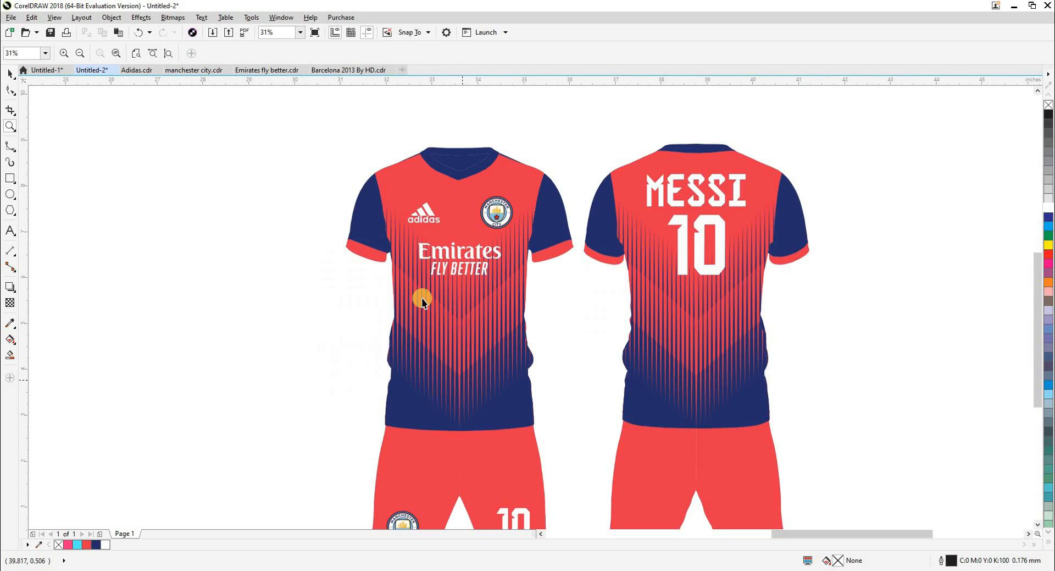
key(shift+F9)
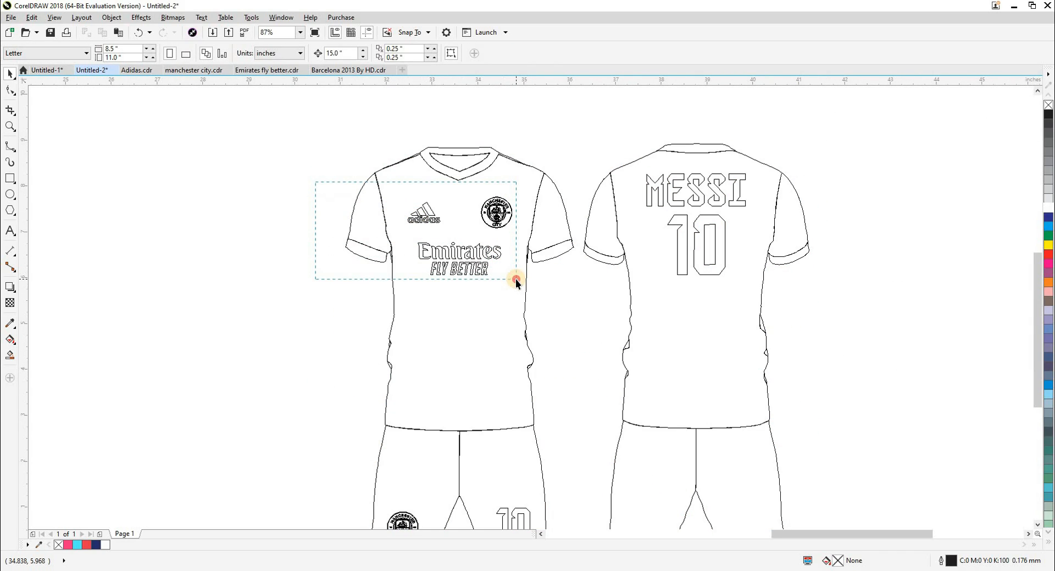
drag(516, 281, 516, 279)
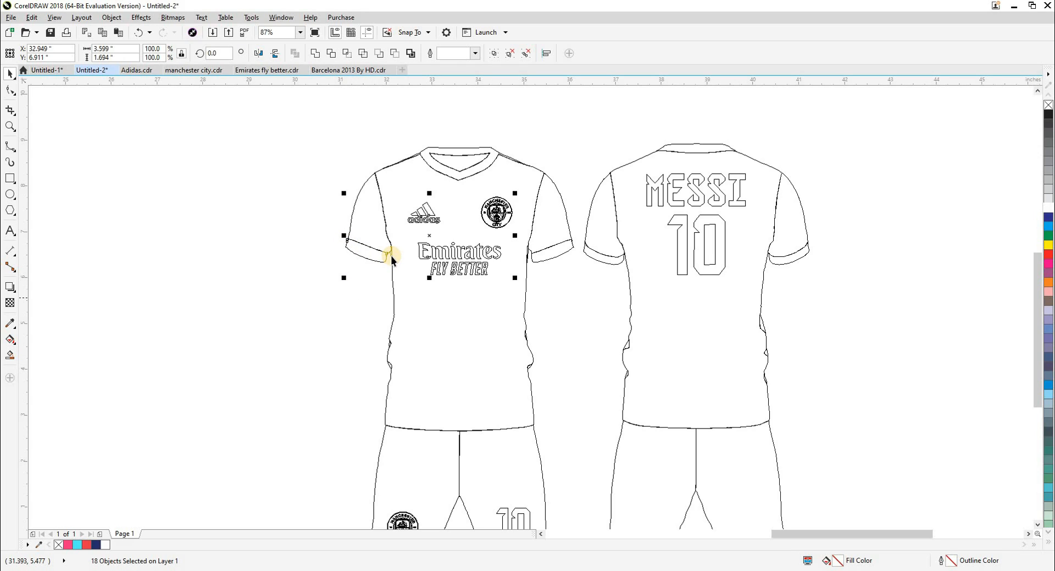
click(410, 219)
shift+click(512, 216)
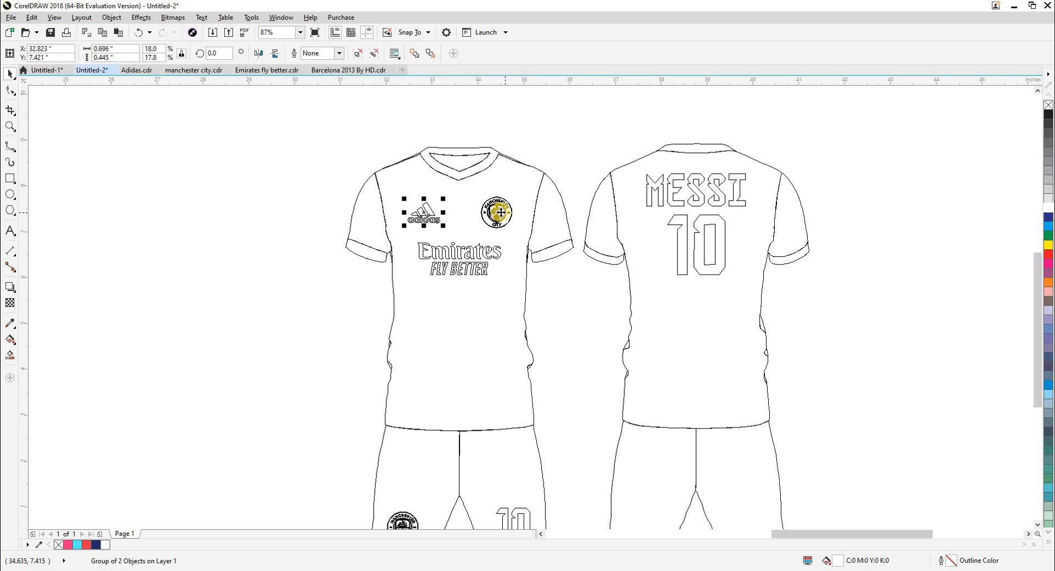
shift+click(473, 254)
key(ctrl+1)
click(474, 325)
click(348, 329)
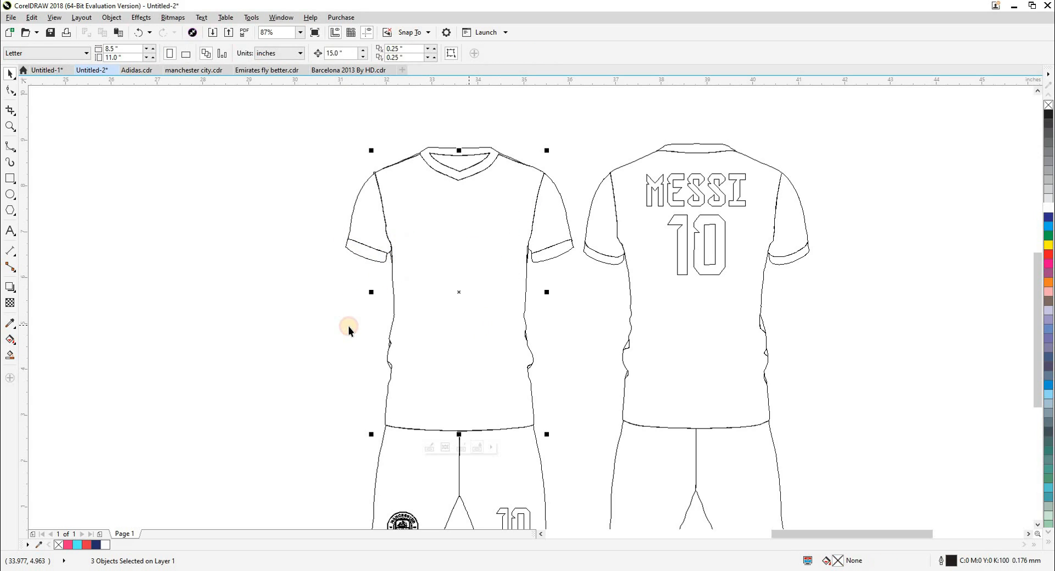
- PowerClip the crest and the number 10 inside their respective legs of the front shorts
scroll(377, 358, down, 3)
click(398, 437)
key(ctrl+1)
click(423, 404)
click(510, 426)
key(ctrl+1)
click(509, 396)
- PowerClip the MESSI name and number 10 inside the back shirt's body
drag(587, 310, 541, 383)
click(628, 181)
shift+click(635, 210)
key(ctrl+1)
click(727, 330)
click(471, 270)
- Nudge the front and back grey shading bitmaps sideways onto their matching colored kits
scroll(471, 270, down, 2)
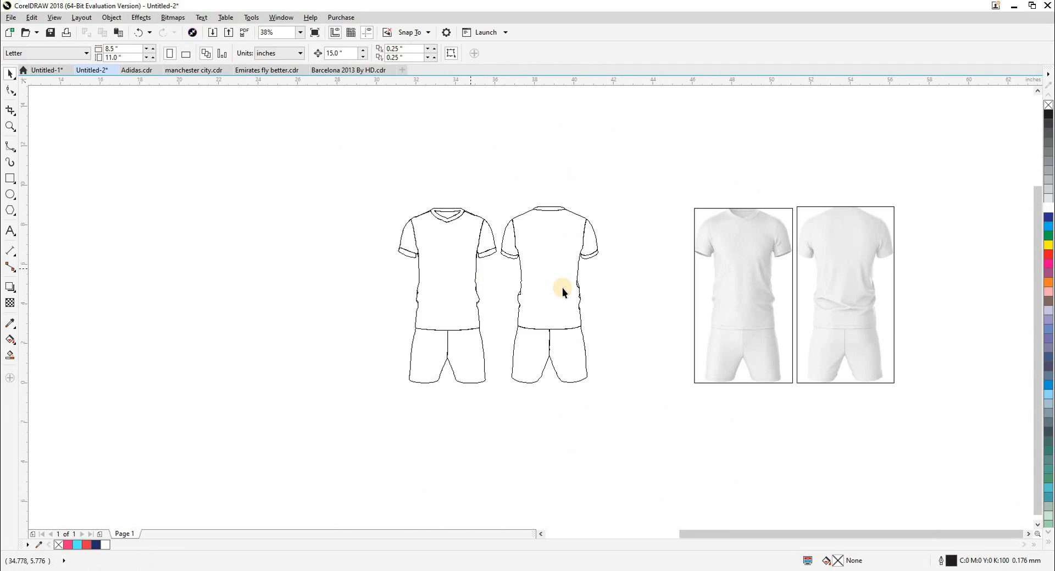
key(shift+F9)
click(715, 285)
key(Left)
click(822, 279)
key(Left)
key(z)
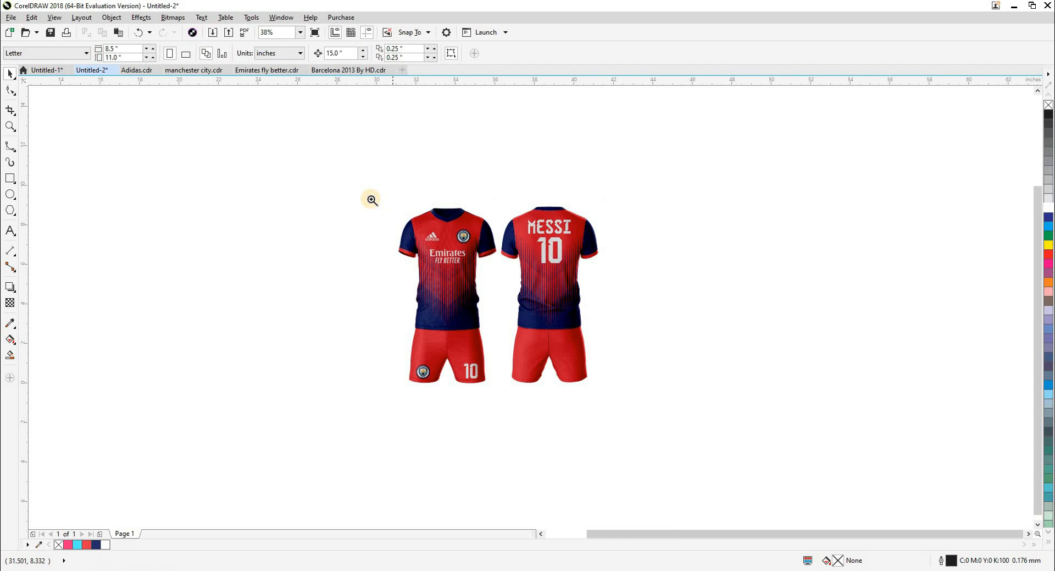
- Draw a rectangle about 14.19 × 10.39 inches enclosing the front and back kits
drag(617, 404, 620, 407)
key(space)
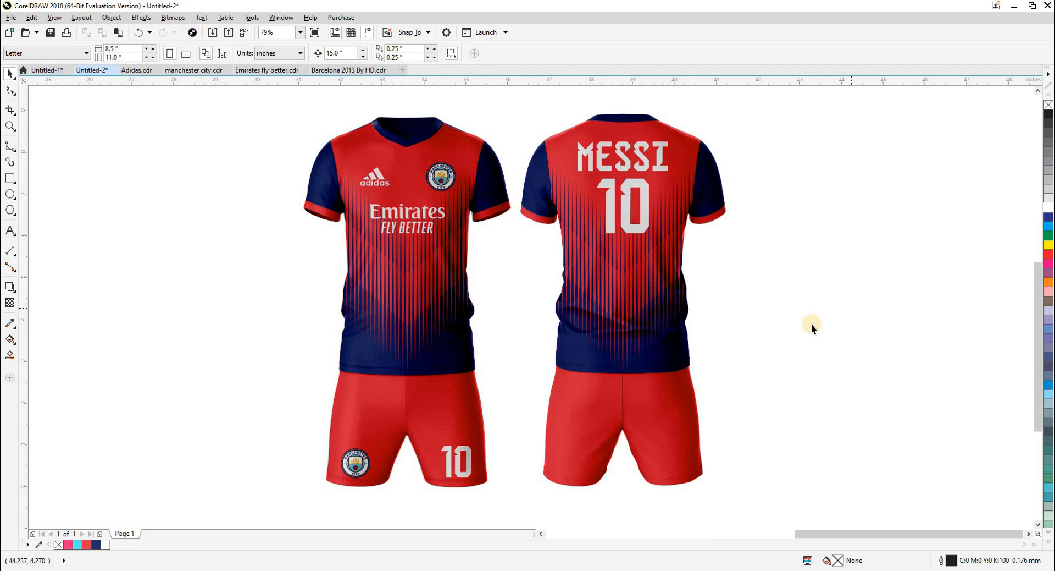
scroll(248, 306, down, 3)
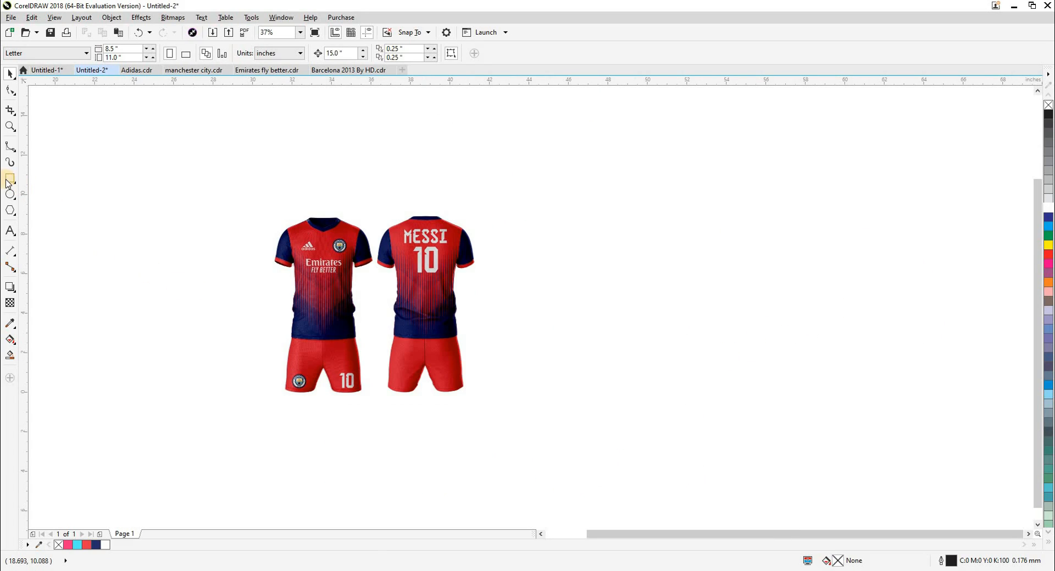
drag(240, 201, 521, 406)
click(574, 391)
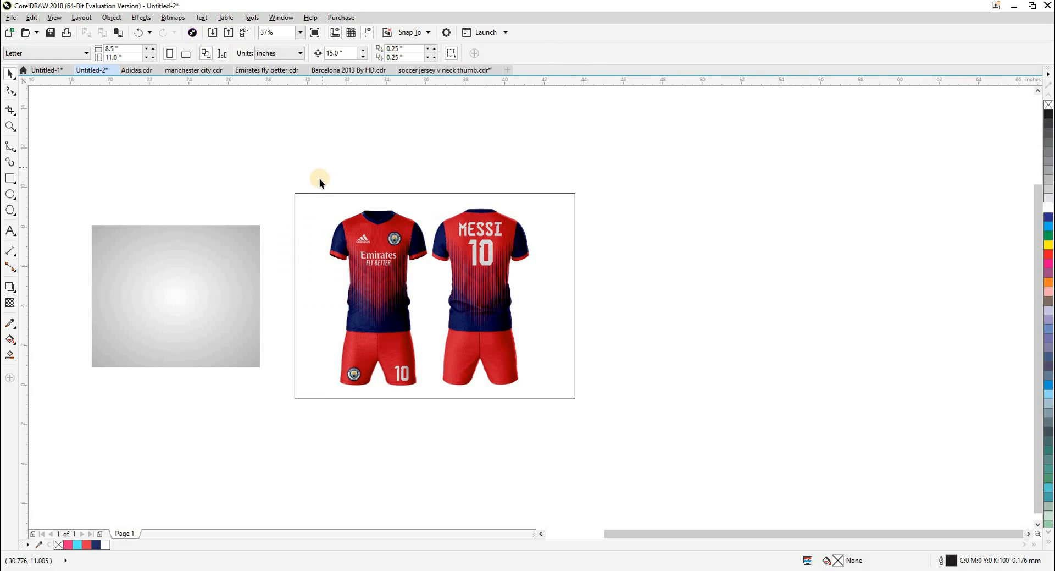
- Copy the grey radial gradient from the sample rectangle onto the new rectangle and send it behind the kits
click(308, 196)
key(g)
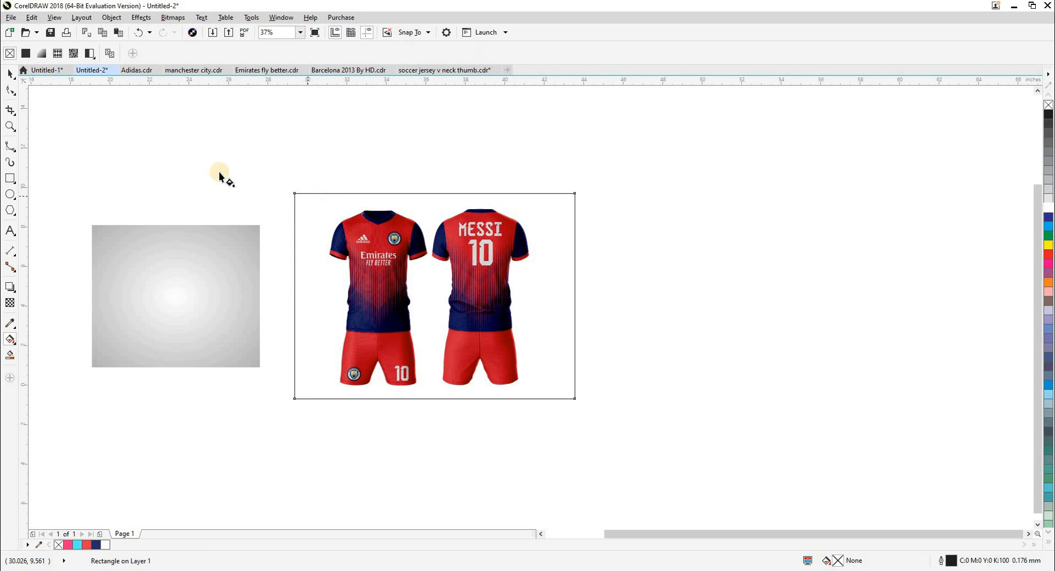
click(110, 53)
click(163, 248)
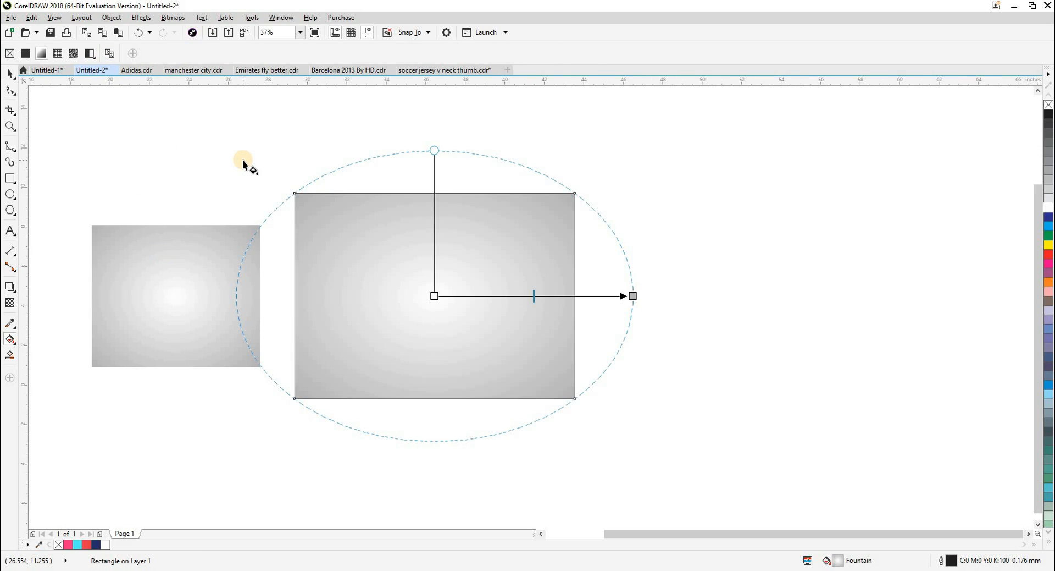
click(285, 201)
click(566, 278)
key(shift+Page_Down)
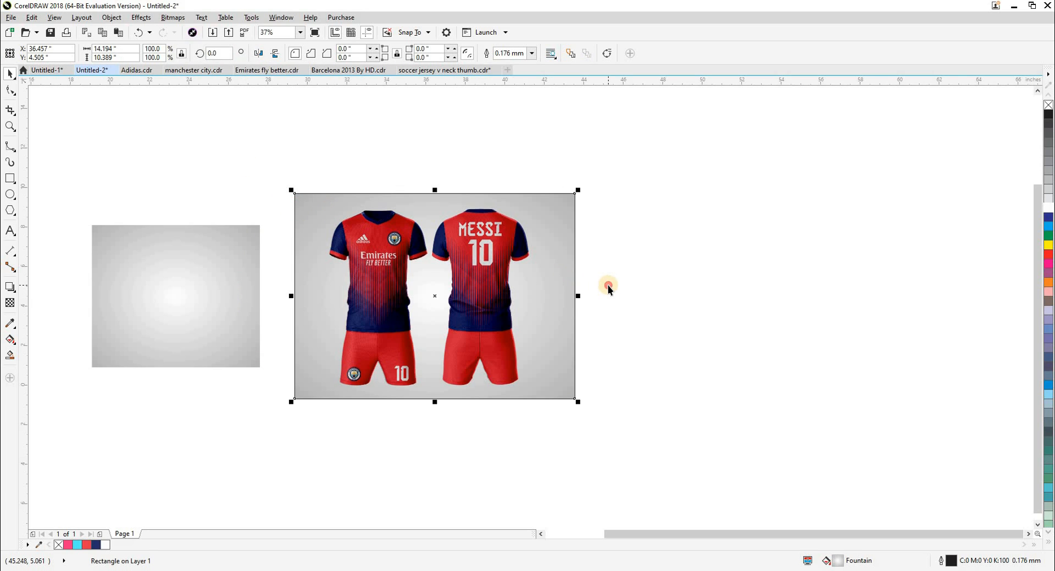
click(608, 285)
- Select both complete kits with their shading bitmaps and move them slightly upward on the grey background
drag(198, 137, 625, 419)
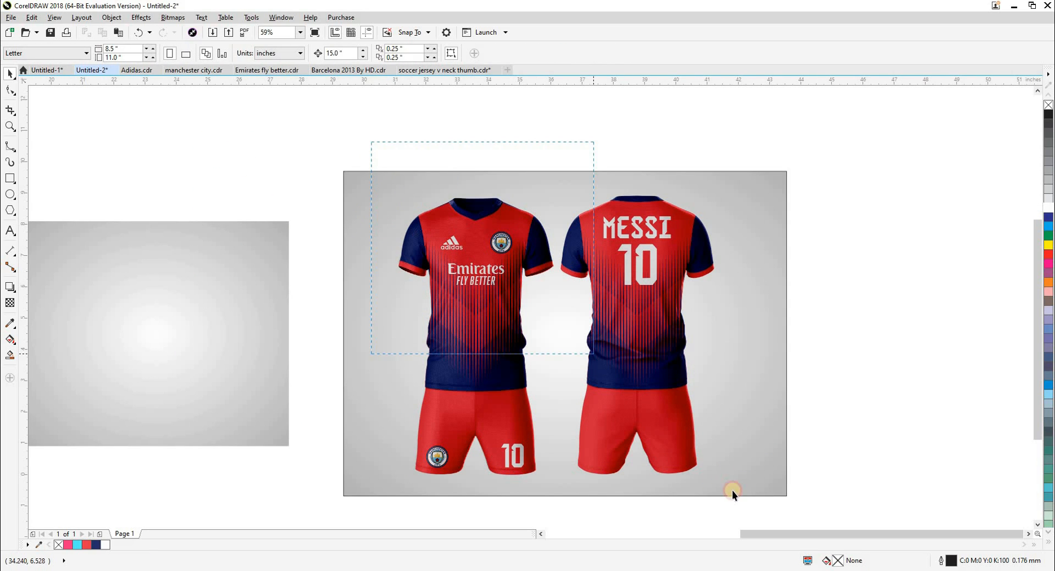
drag(748, 487, 748, 487)
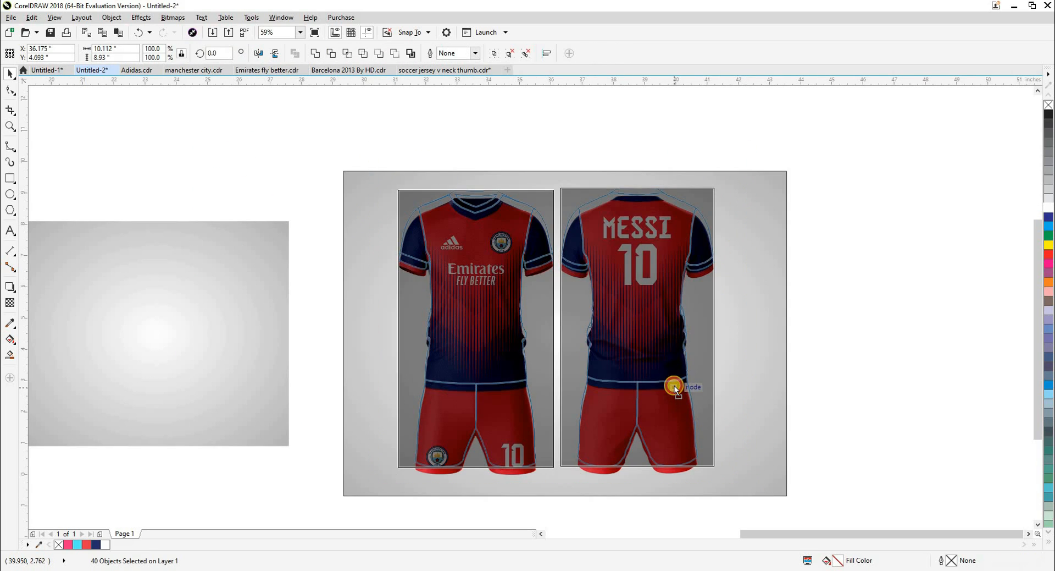
click(843, 383)
scroll(453, 471, down, 3)
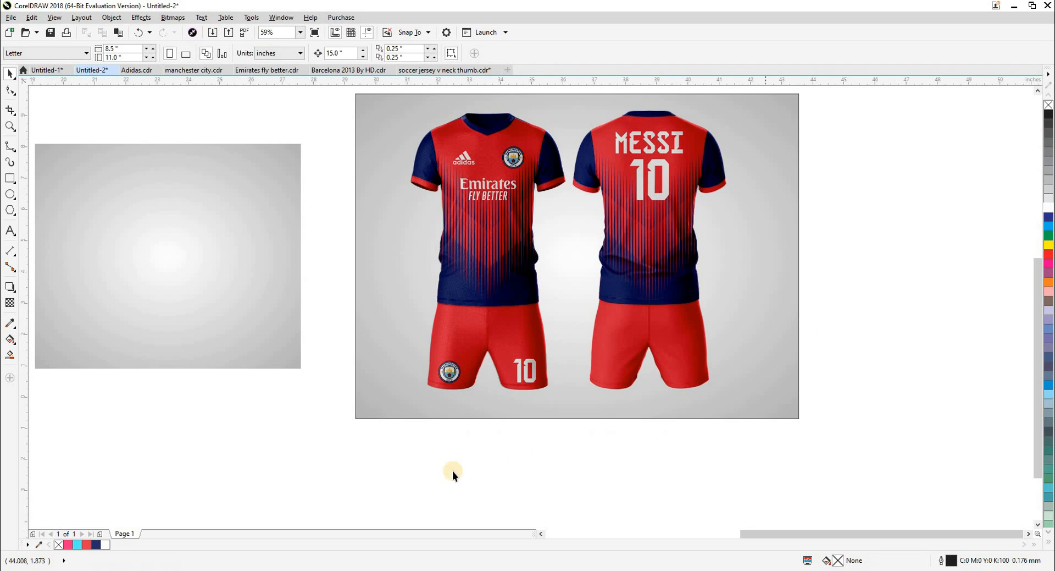
scroll(458, 405, left, 1)
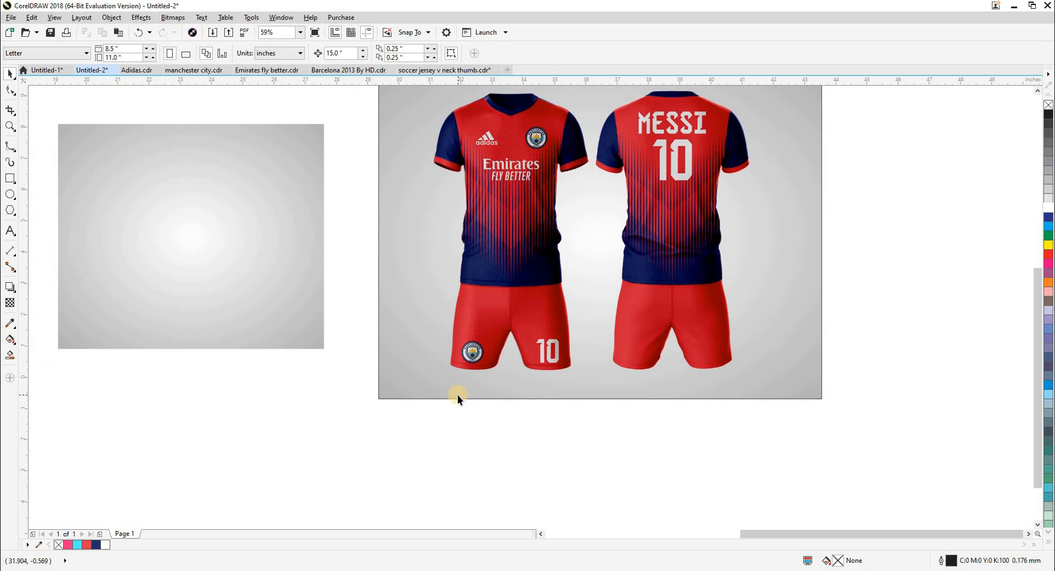
- Move the number 10 inside the front shorts slightly upward and toward the leg's outer edge
scroll(546, 352, up, 2)
click(546, 350)
ctrl+click(546, 349)
drag(563, 341, 575, 334)
click(486, 426)
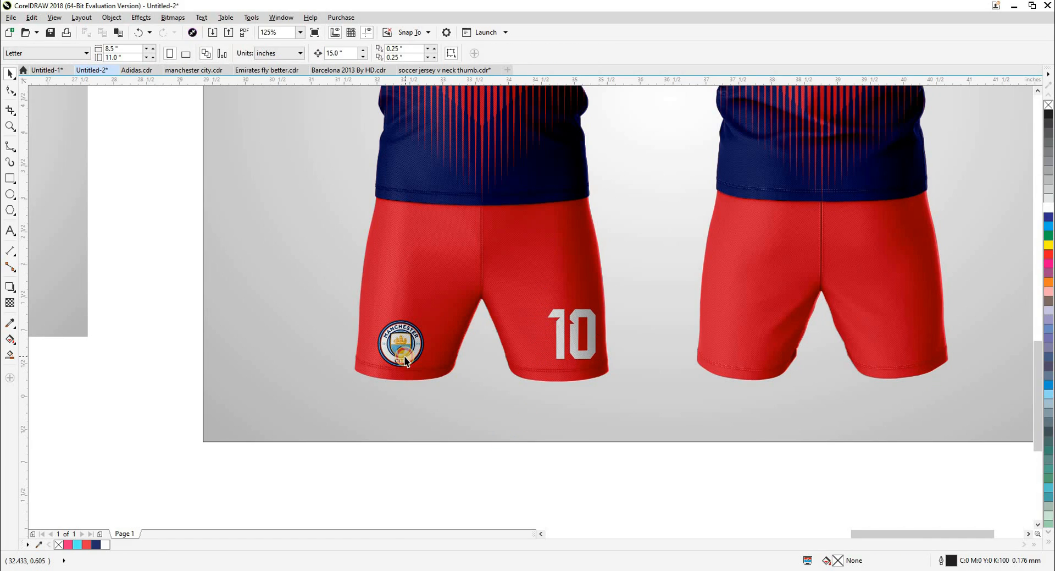
- Move the Manchester City crest inside the front shorts slightly upward and toward the leg's outer edge
click(405, 362)
ctrl+click(403, 347)
drag(403, 348, 387, 341)
click(384, 492)
- Draw a flat ellipse about 5.92 × 0.83 inches below the background rectangle and fill it with black
scroll(416, 376, down, 2)
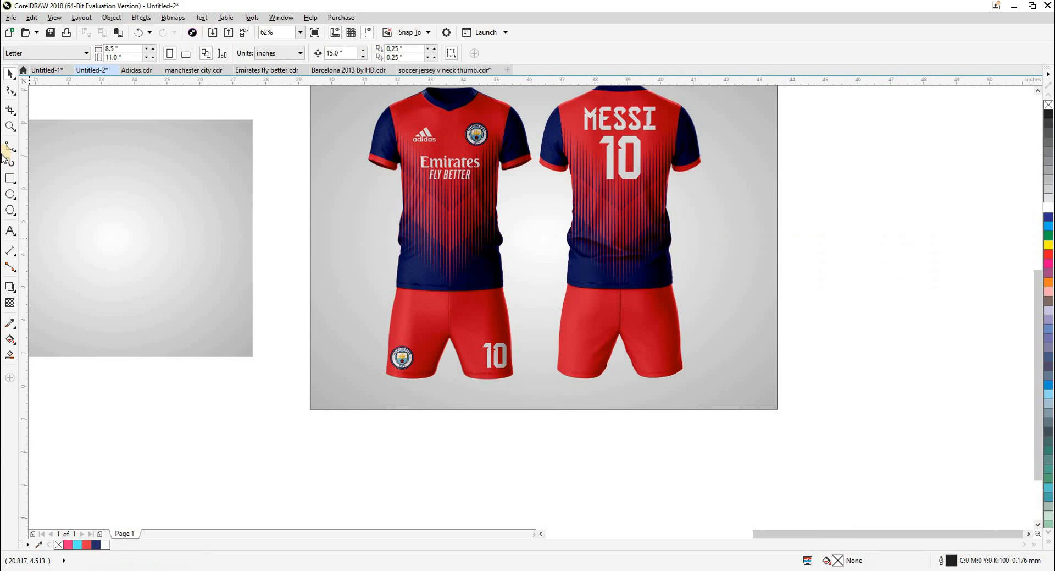
mouse_move(312, 438)
mouse_down()
mouse_move(514, 465)
mouse_move(505, 466)
mouse_up()
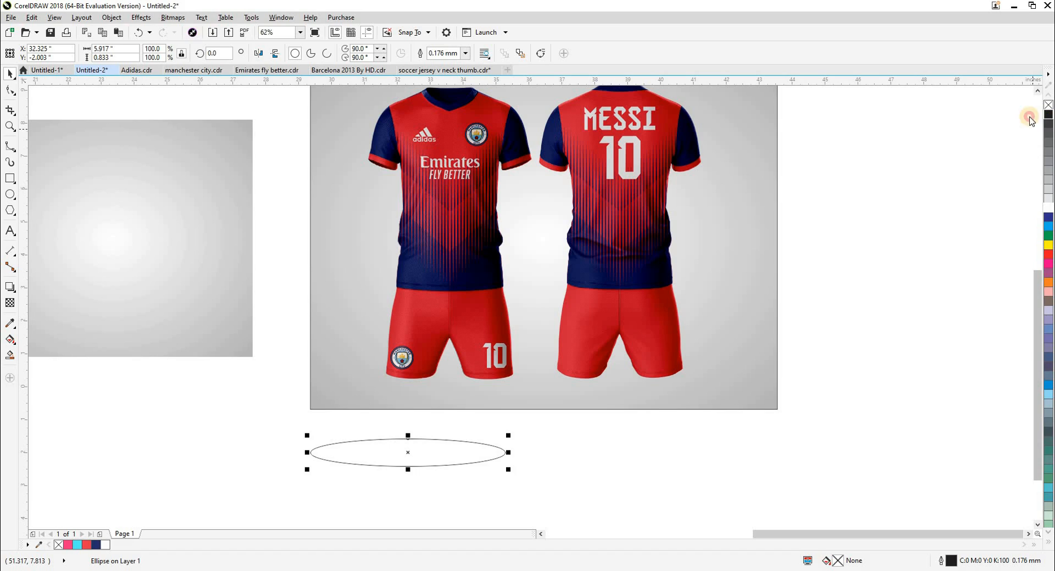
click(1047, 114)
- Convert the black ellipse to a 600 dpi CMYK bitmap and apply a Gaussian Blur with a 121.1-pixel radius
click(173, 17)
click(176, 32)
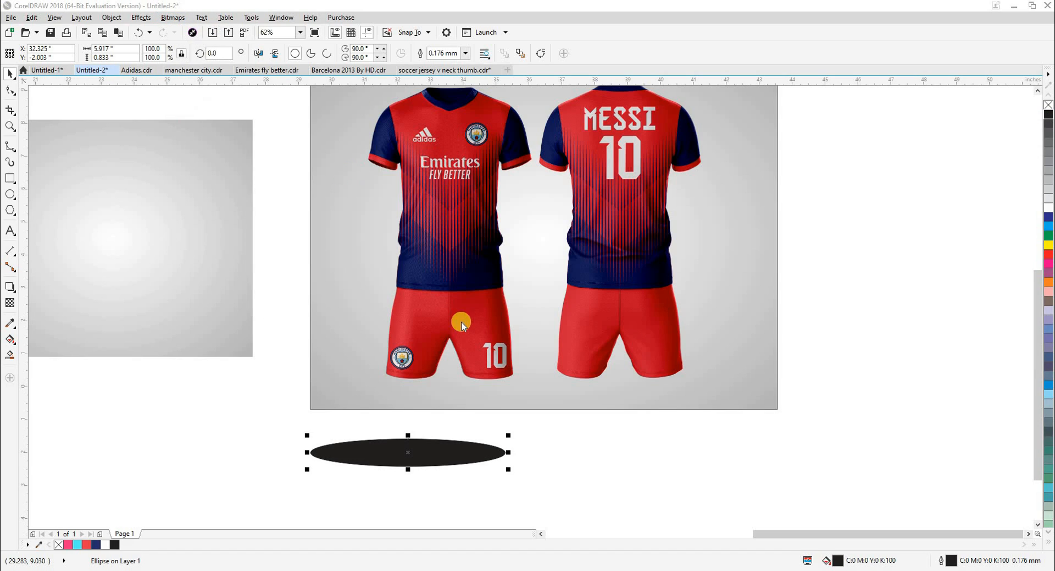
click(497, 346)
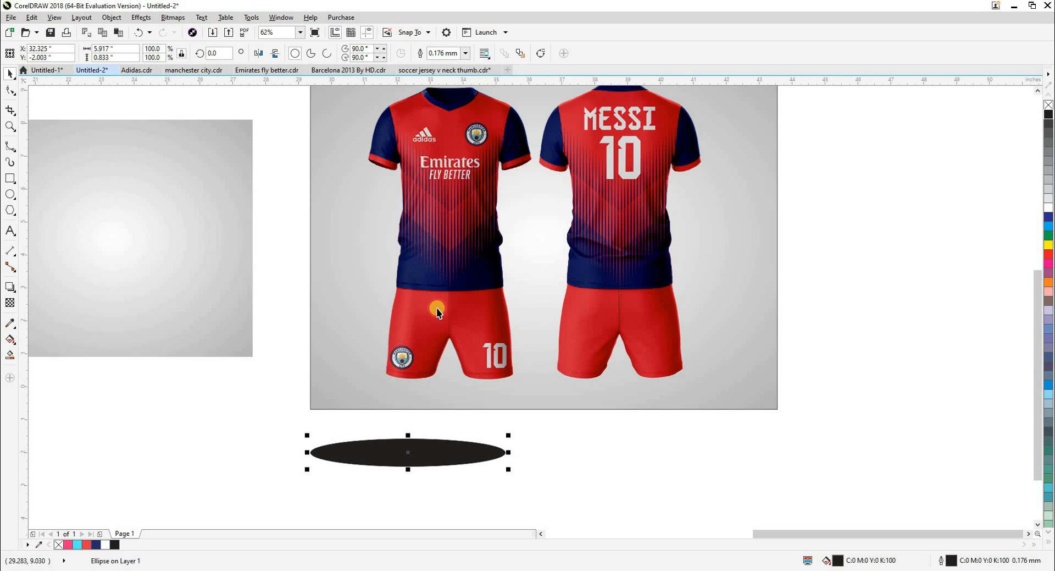
click(173, 17)
mouse_move(258, 255)
click(323, 270)
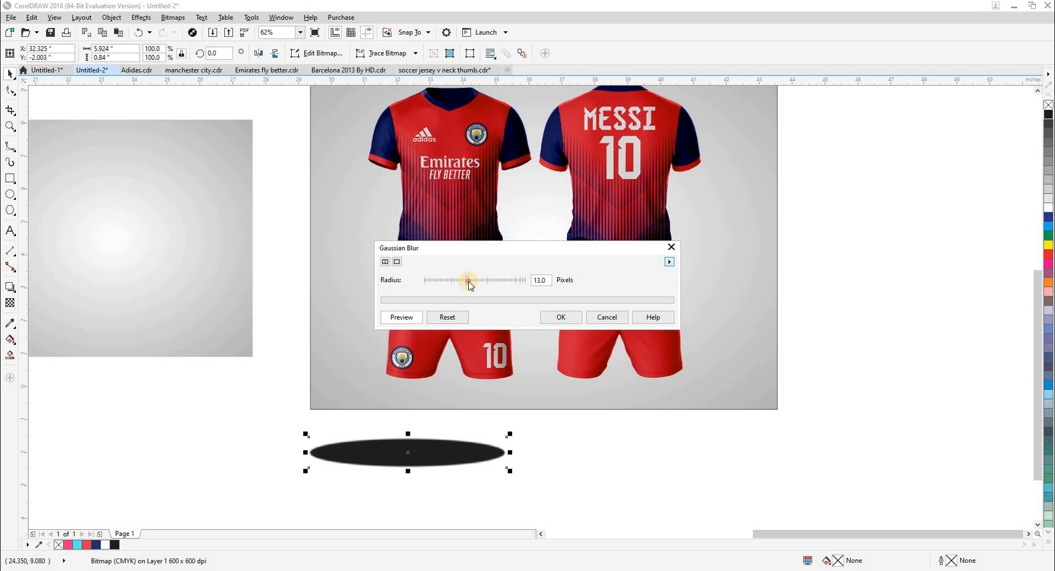
drag(487, 284, 515, 284)
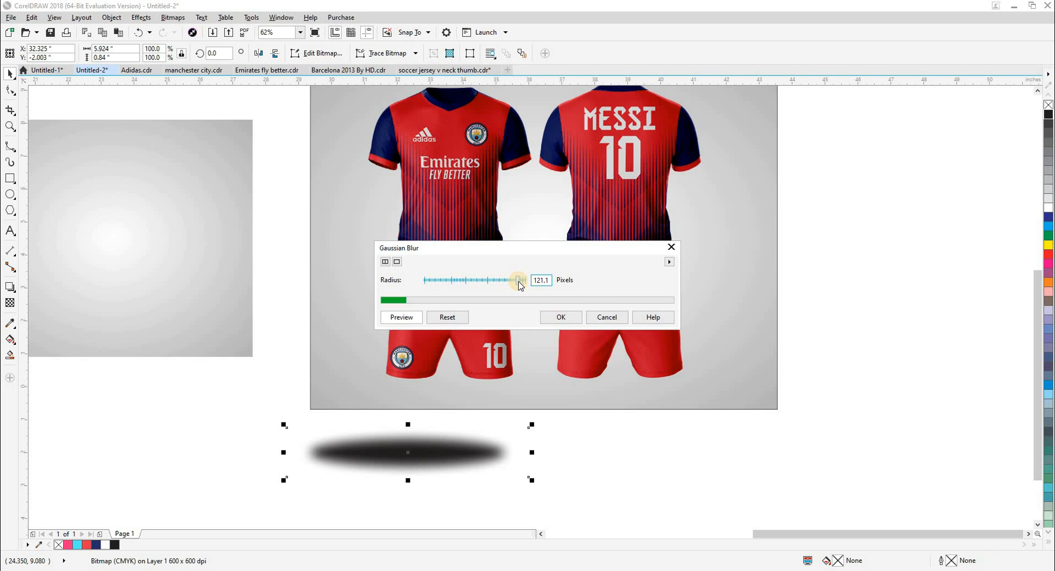
click(563, 319)
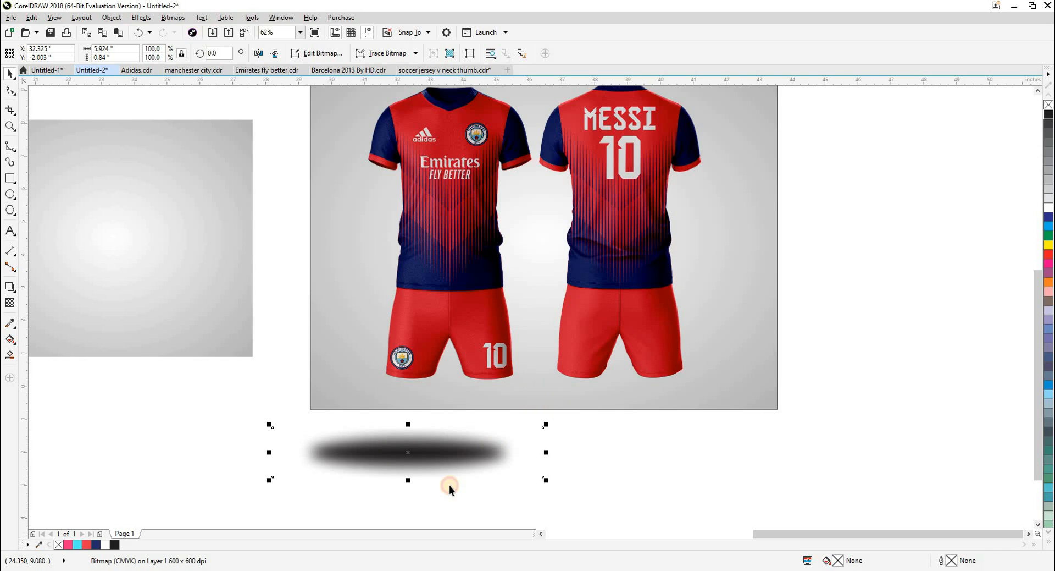
- Place the blurred ellipse under the front shorts at about 6.35 × 0.75 inches and set its transparency to 28
drag(408, 467, 487, 396)
key(t)
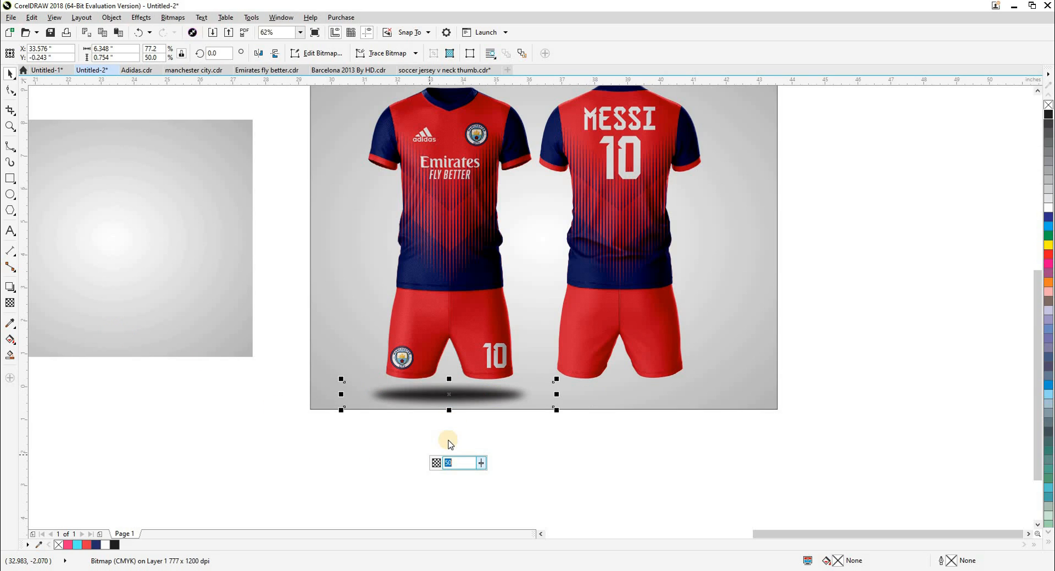
mouse_move(481, 463)
mouse_down()
mouse_move(468, 475)
mouse_move(487, 465)
mouse_up()
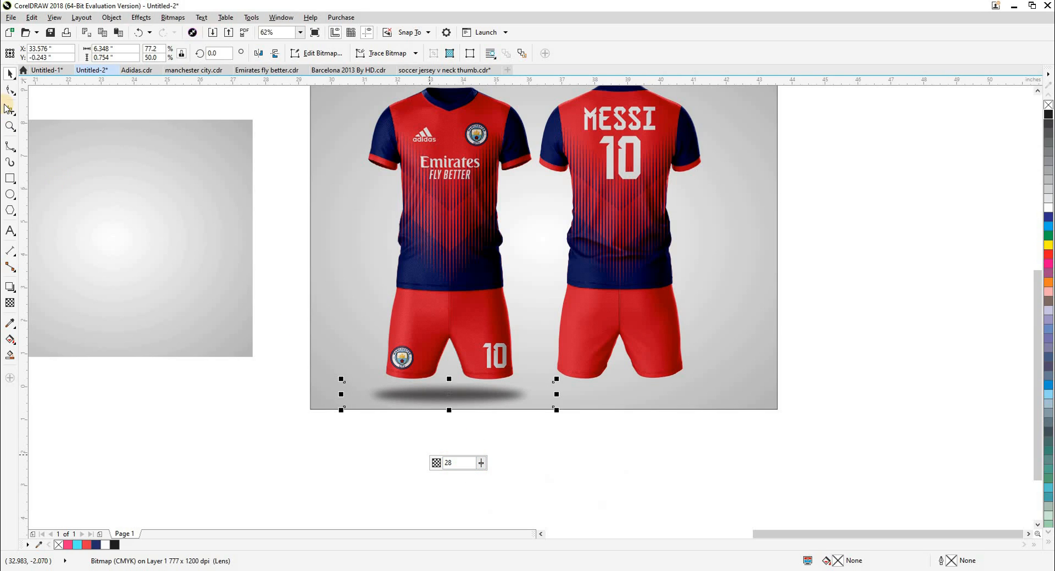
click(226, 462)
- Shrink the front kit's shadow to about 5.42 × 0.64 inches and place a copy centred beneath the back shorts
click(472, 400)
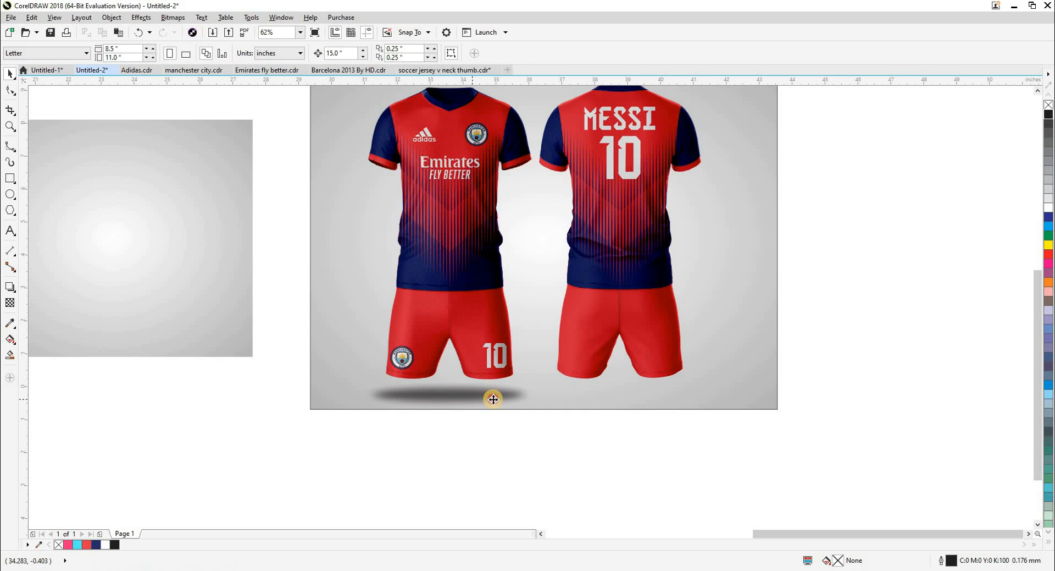
click(493, 399)
drag(550, 412, 536, 396)
click(513, 453)
right_click(536, 396)
shift+click(581, 348)
key(c)
click(548, 452)
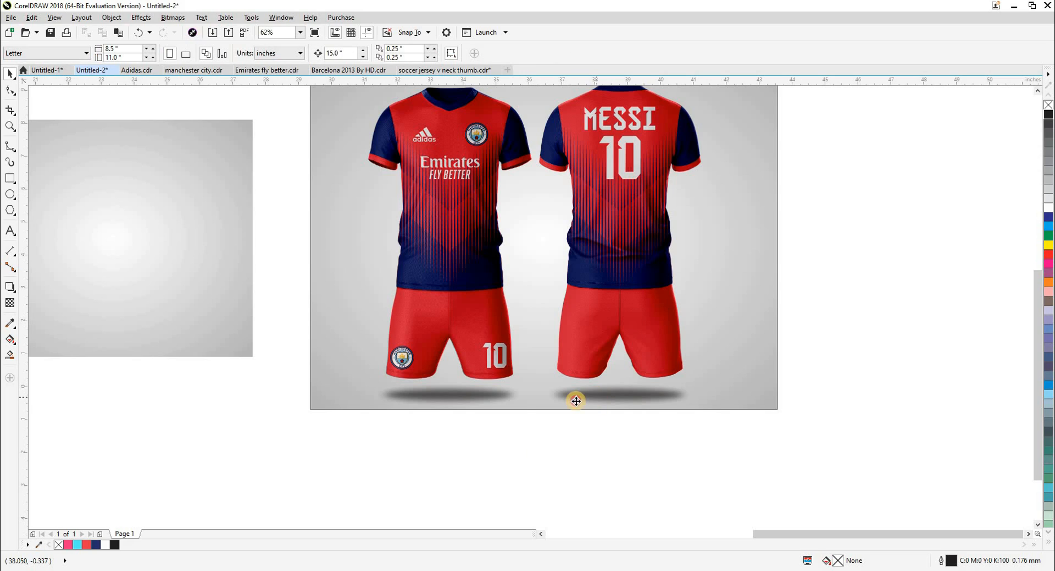
- Set the transparency merge mode of both ground shadows to Multiply
click(576, 401)
shift+click(491, 396)
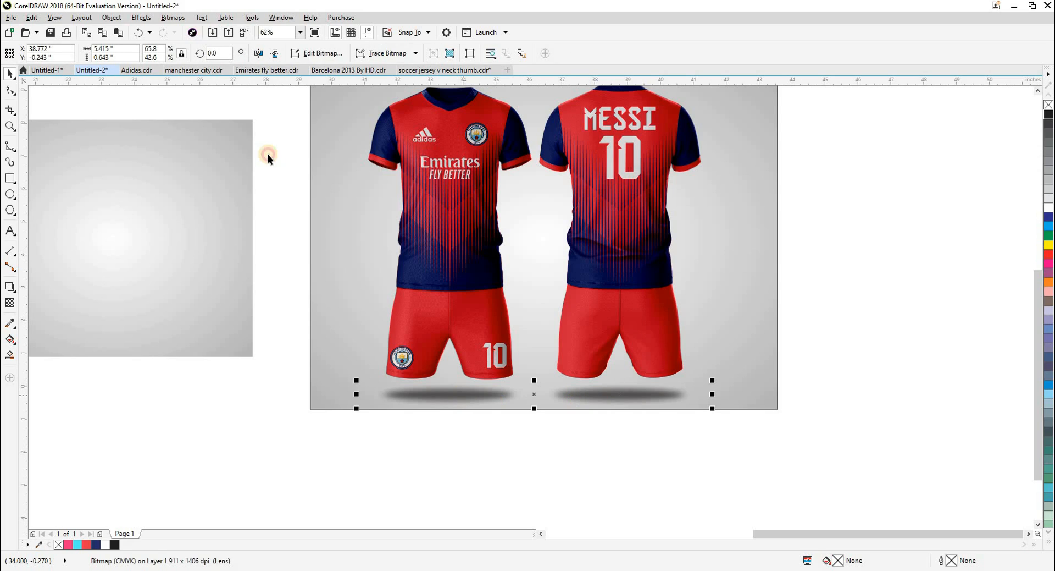
click(171, 18)
mouse_move(81, 17)
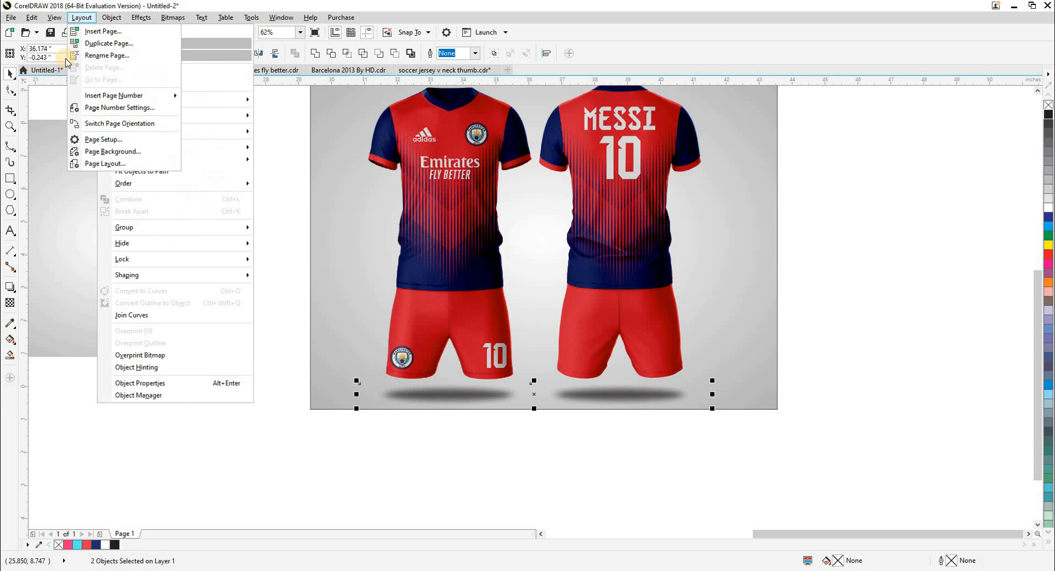
click(9, 304)
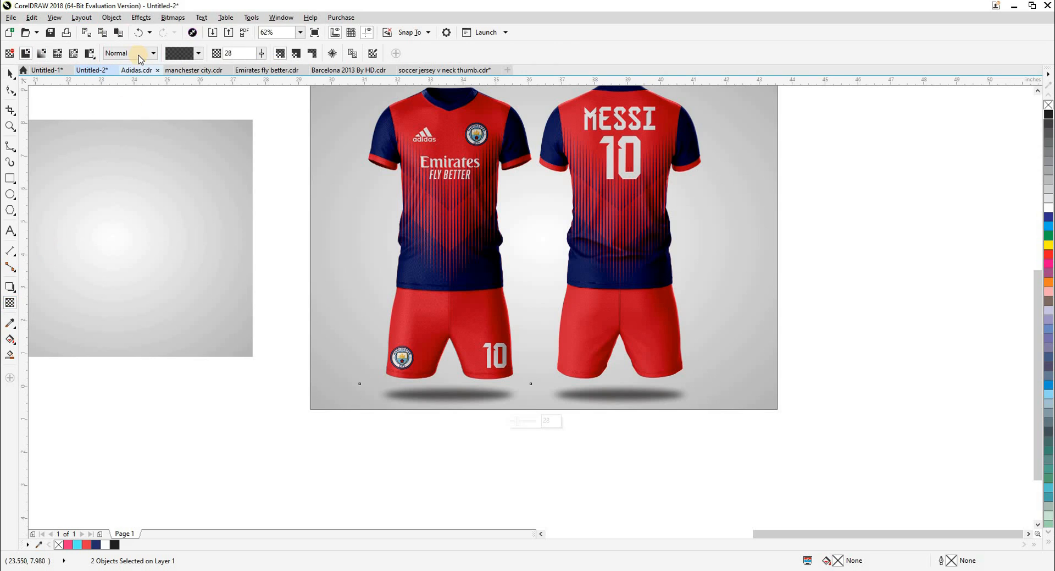
click(131, 53)
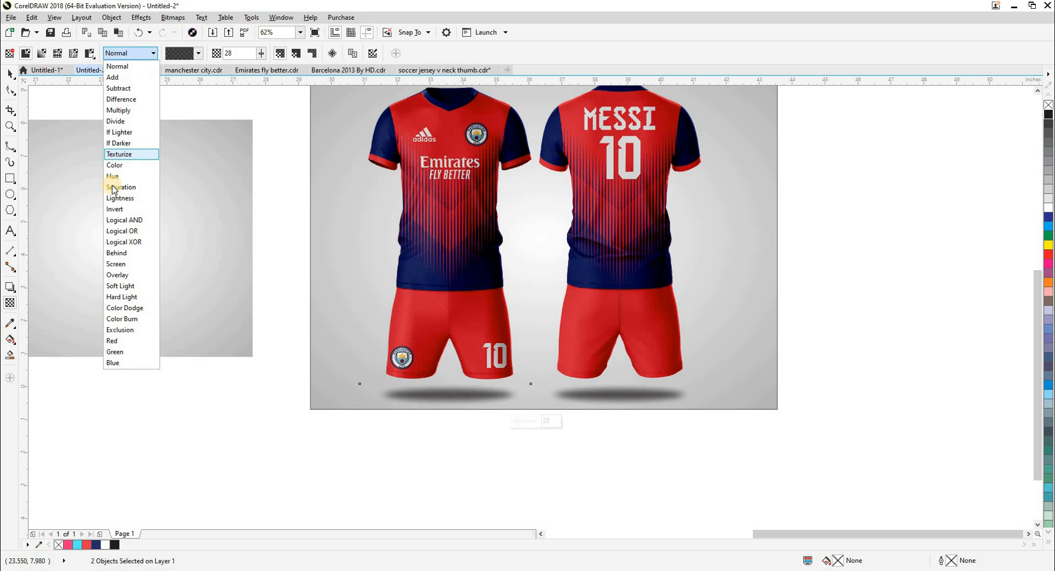
click(124, 108)
click(300, 410)
drag(297, 168, 278, 217)
key(z)
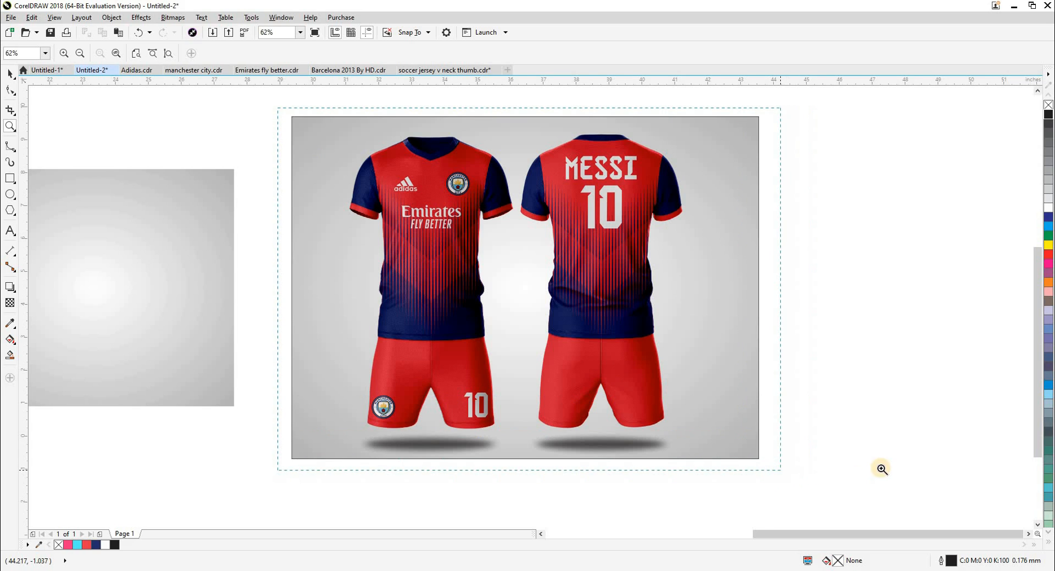